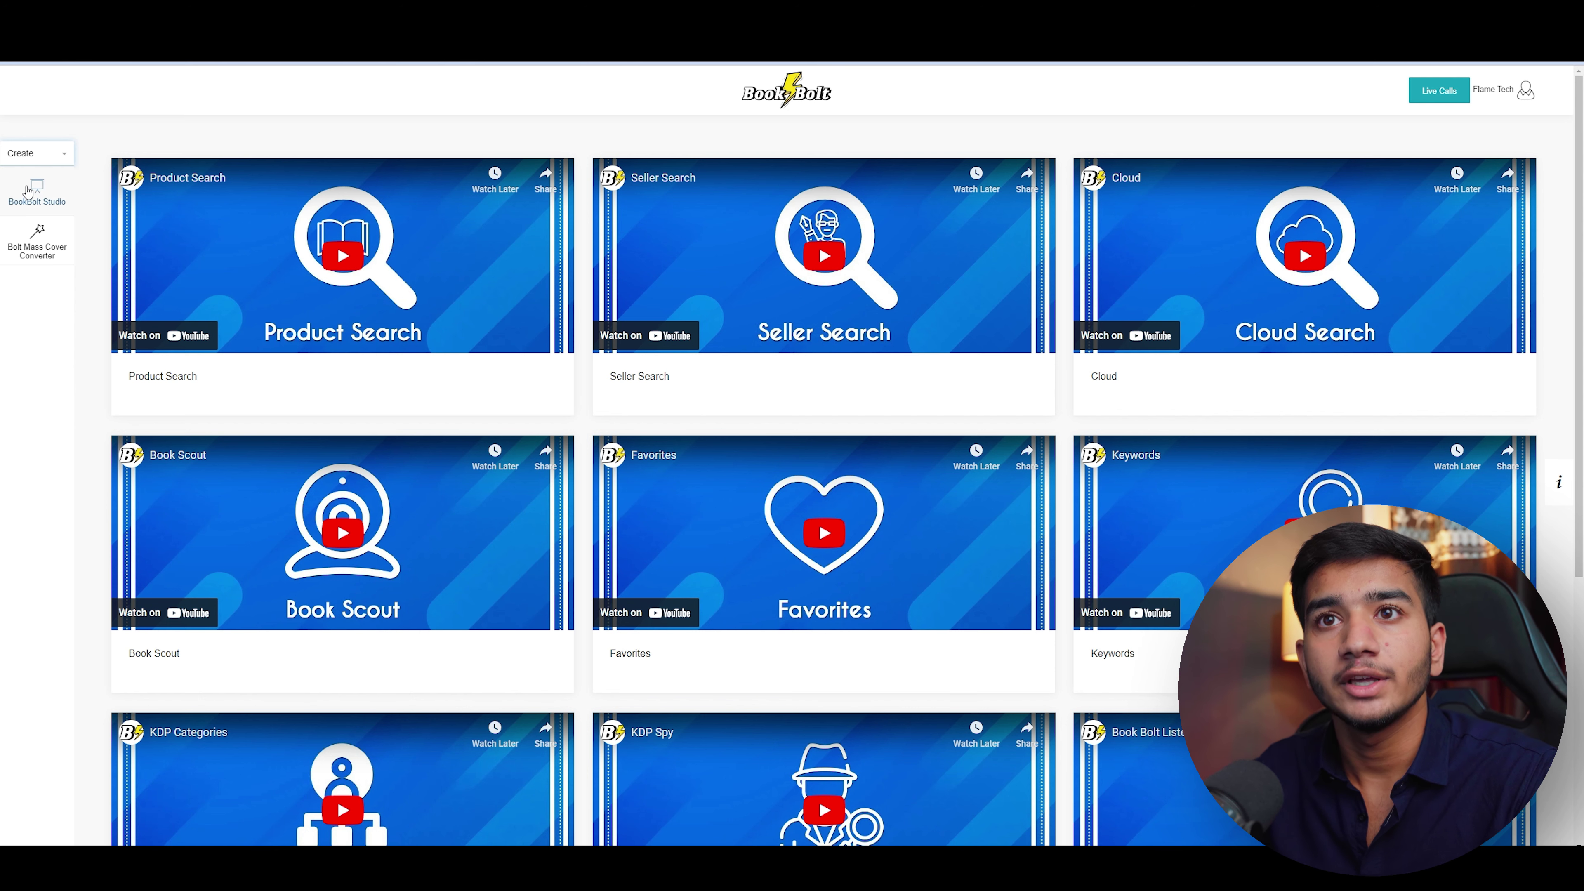
# - Open BookBolt Studio and set up a Paperback: Cover and Interior project named GYM
pyautogui.click(43, 195)
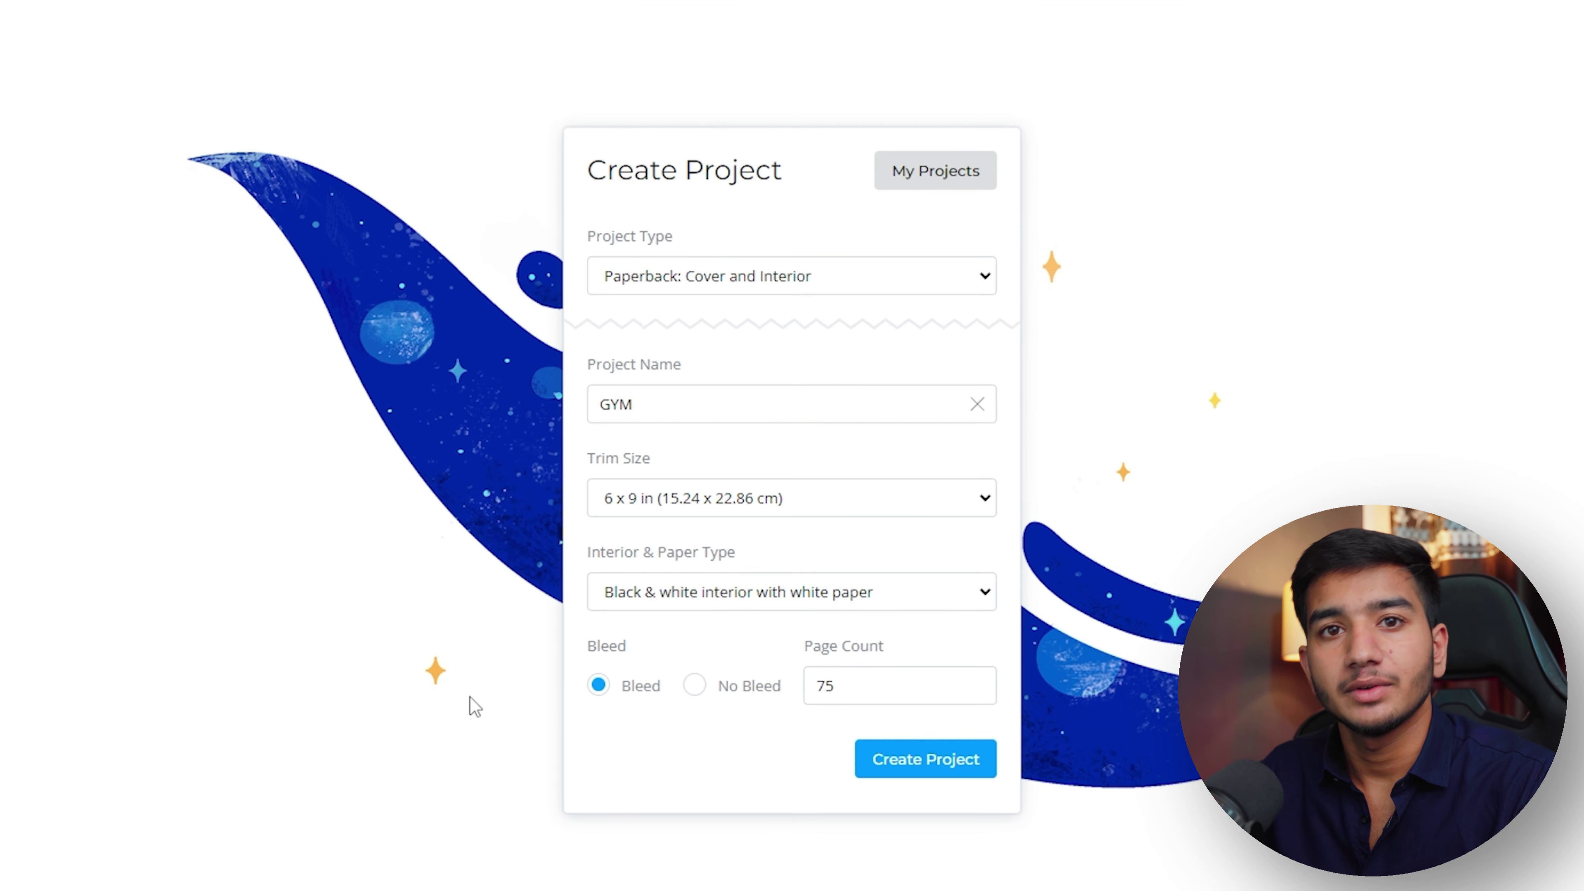
pyautogui.click(832, 278)
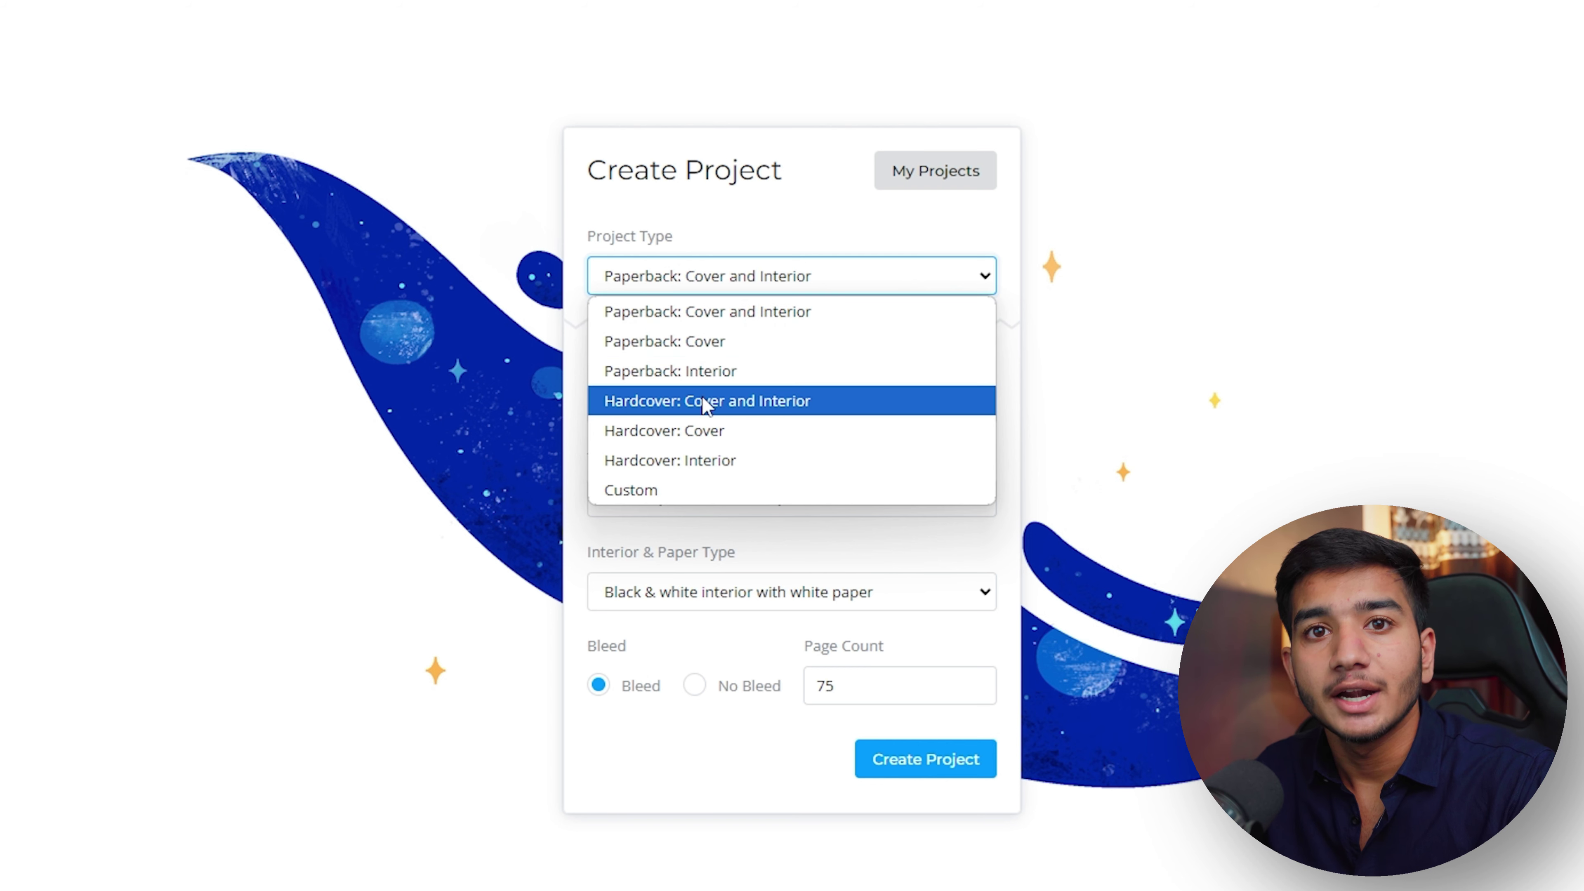
pyautogui.click(663, 299)
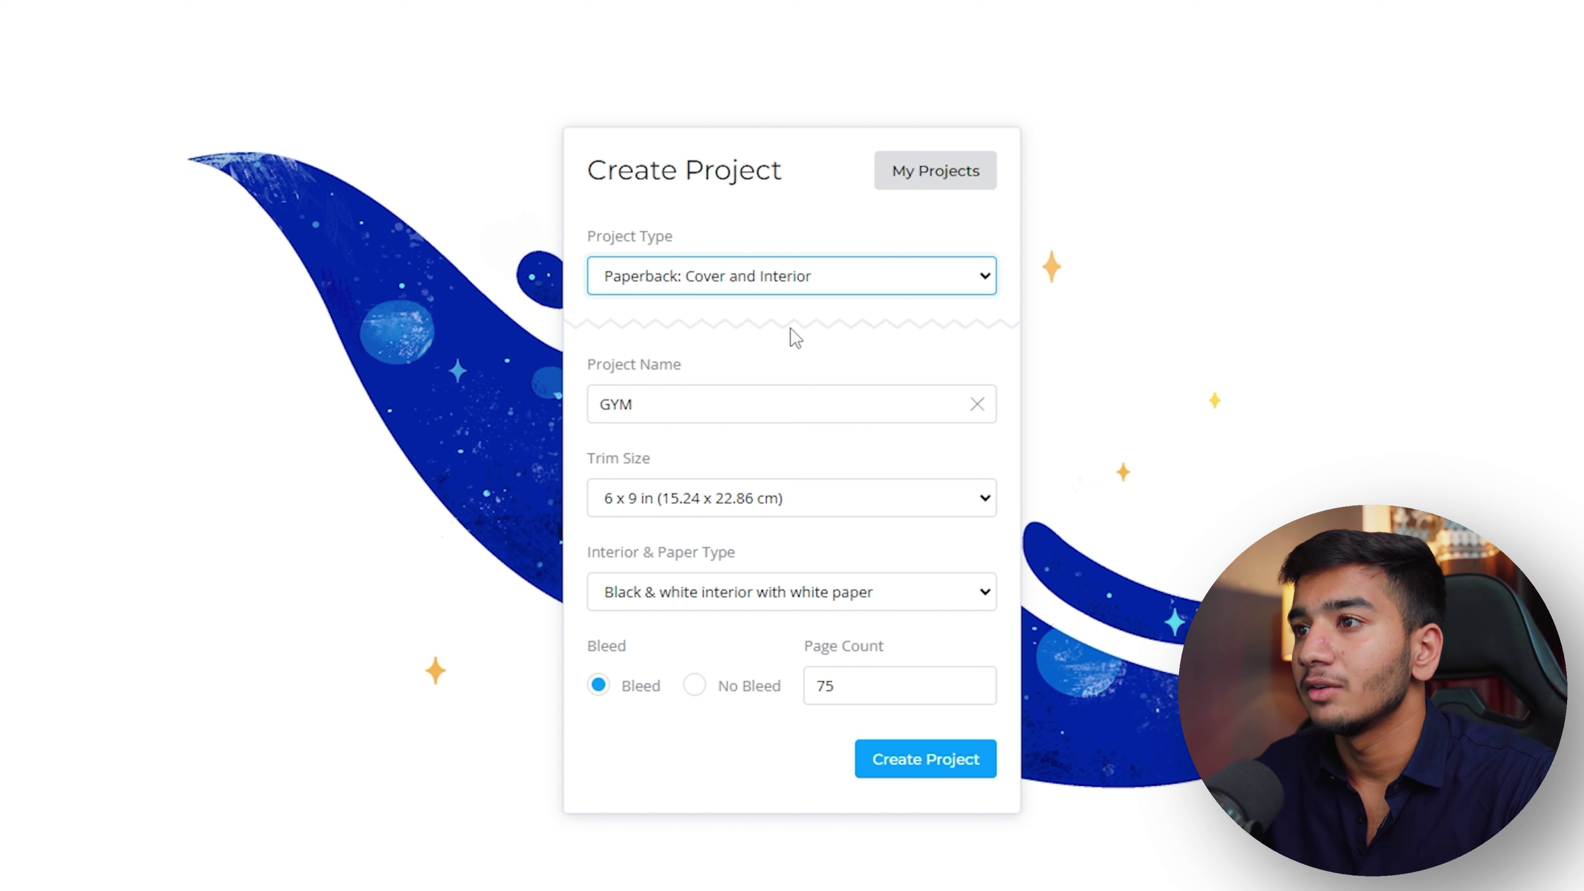
pyautogui.doubleClick(688, 421)
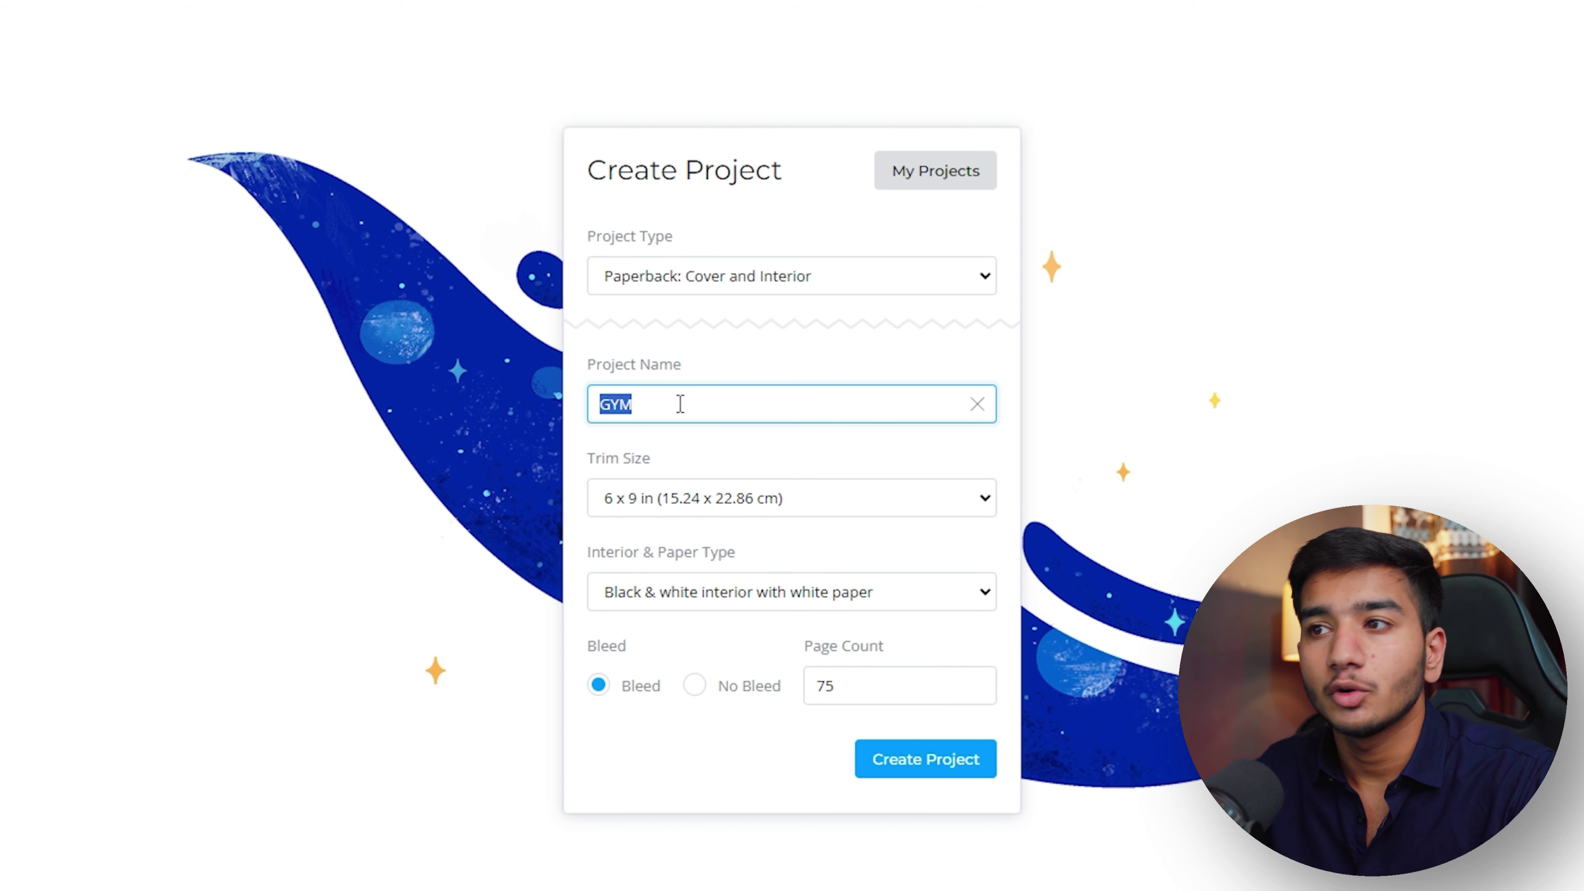
pyautogui.click(509, 438)
# - Create the project with a 6 x 9 in trim size, black & white interior with white paper, bleed and 75 pages
pyautogui.click(696, 498)
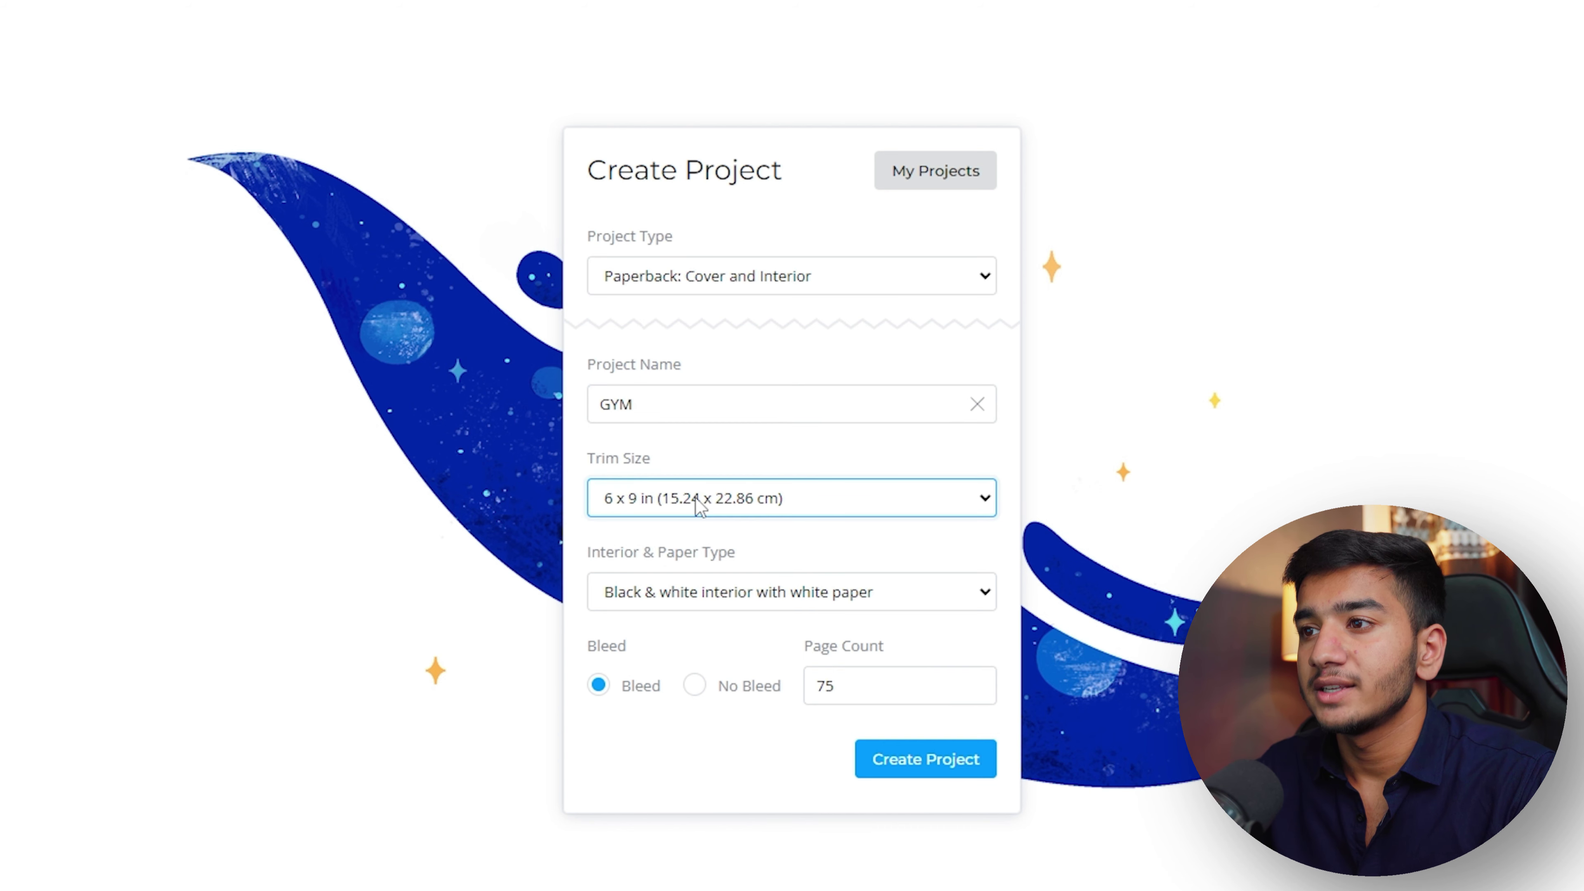
pyautogui.click(696, 496)
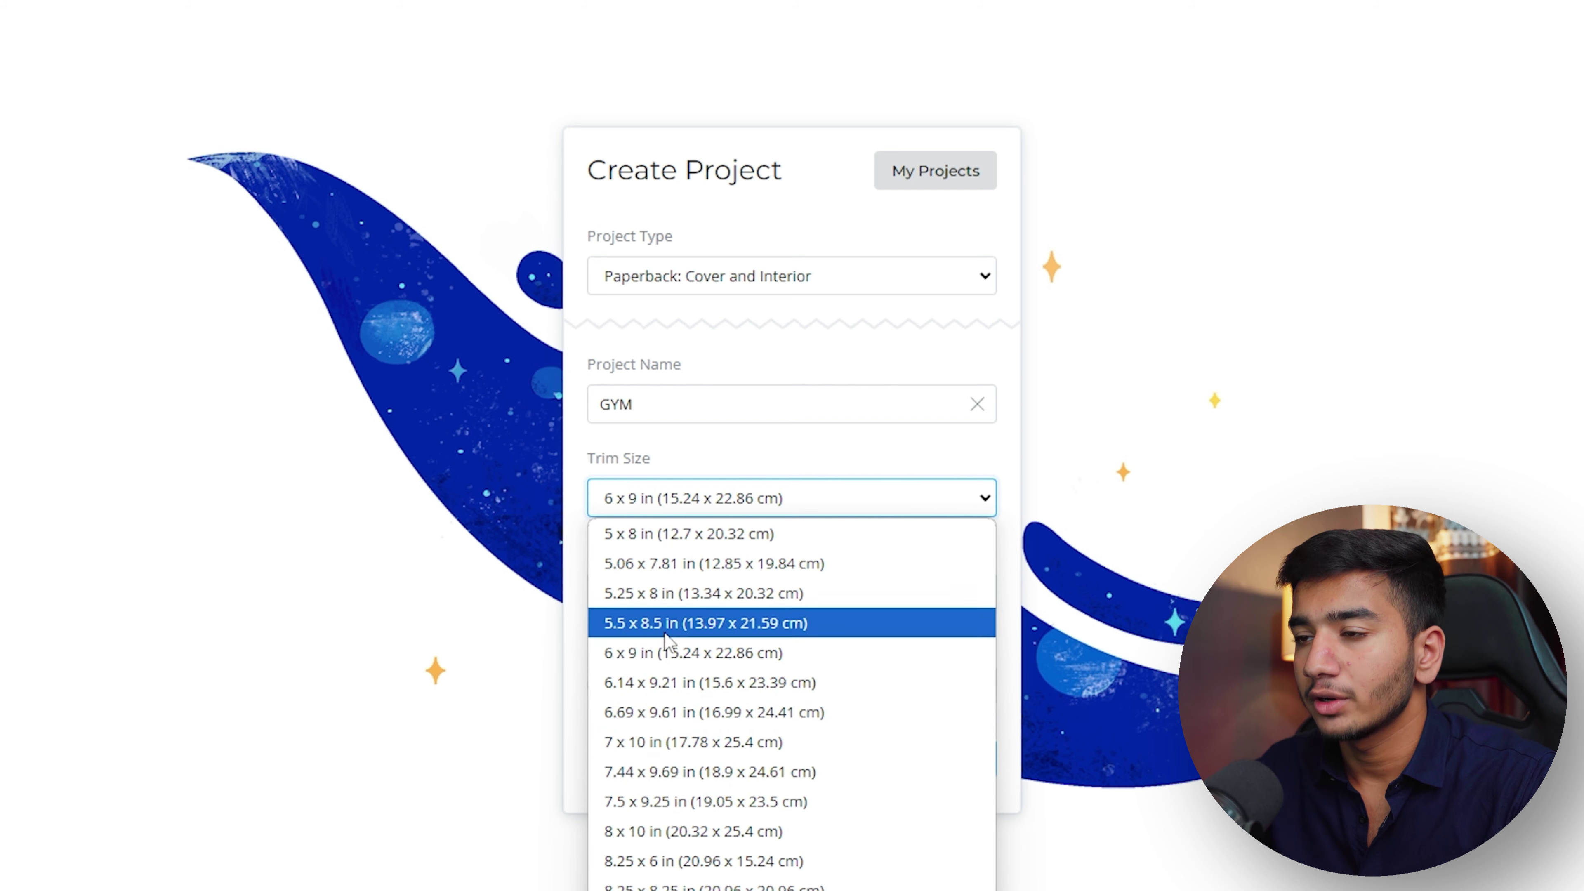
pyautogui.click(340, 631)
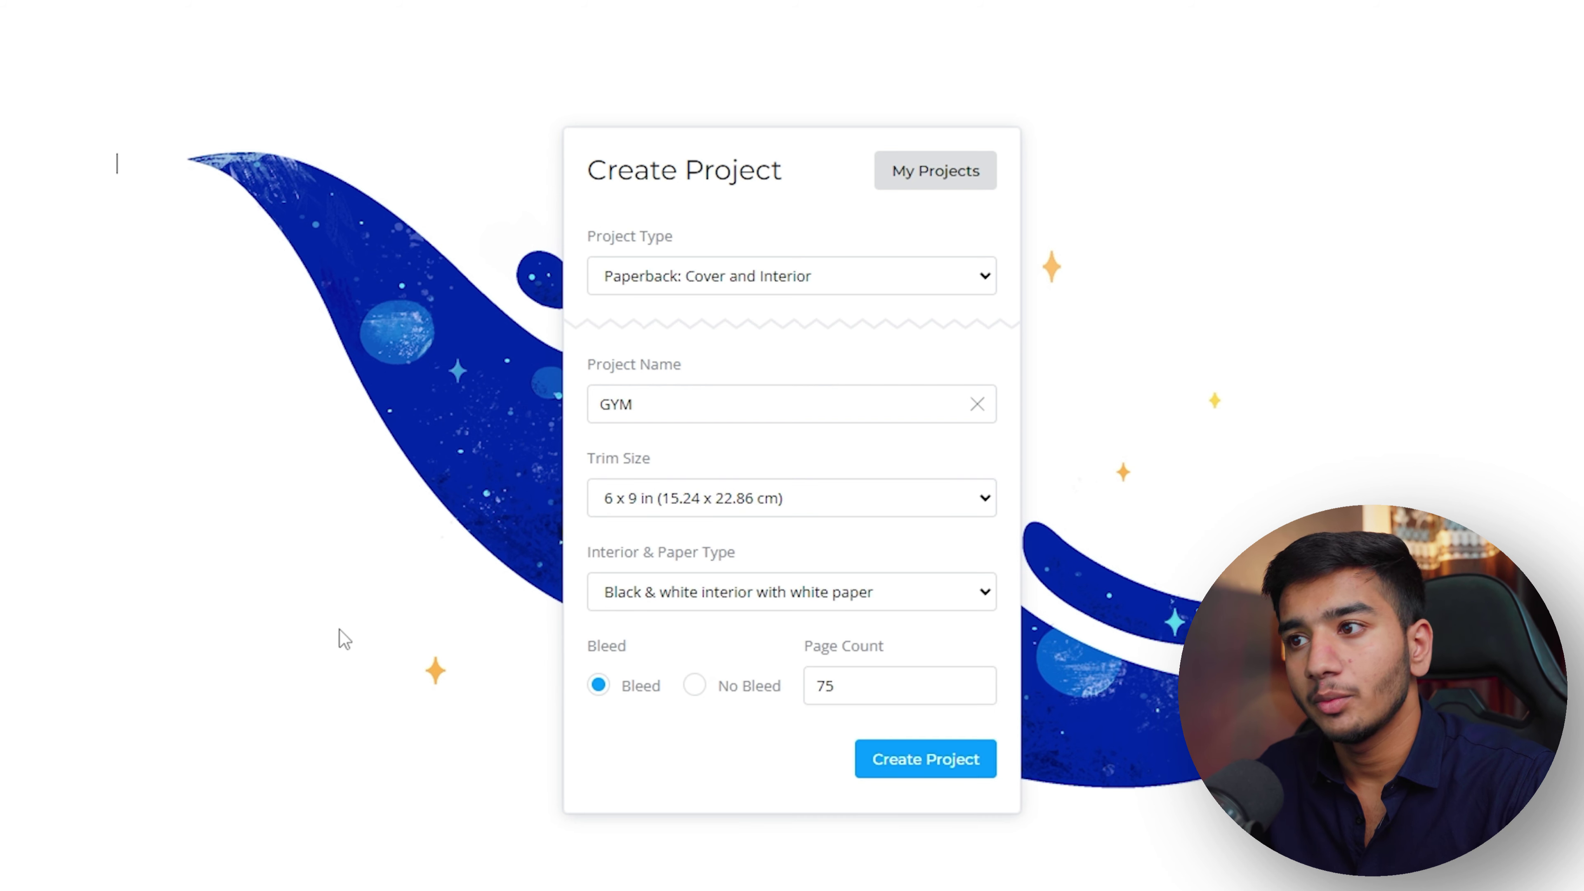
pyautogui.click(742, 600)
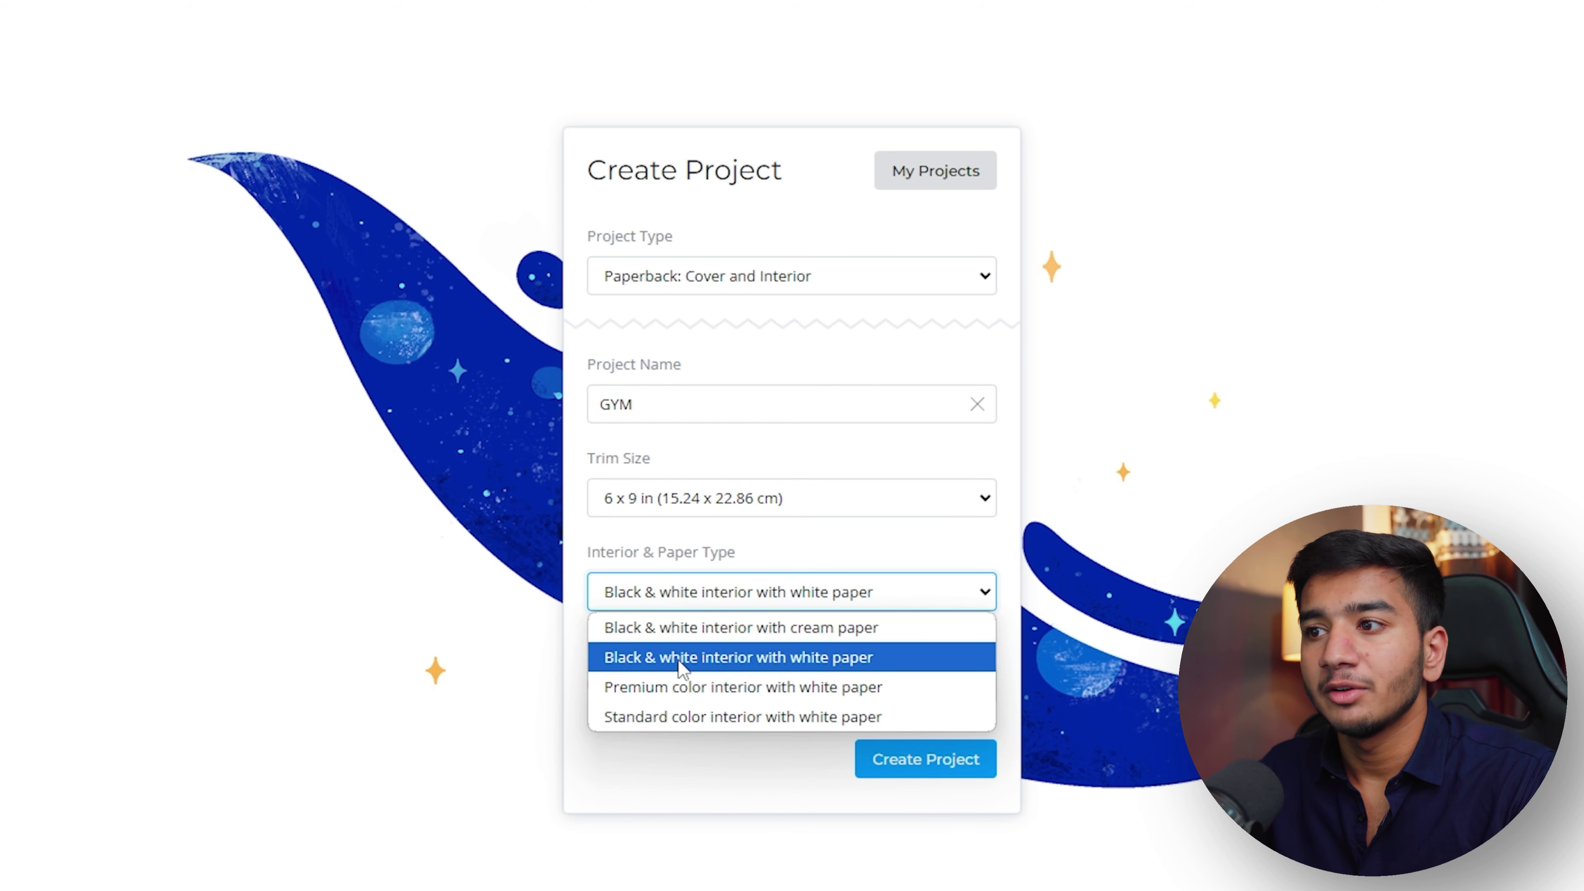
pyautogui.click(863, 666)
pyautogui.click(895, 689)
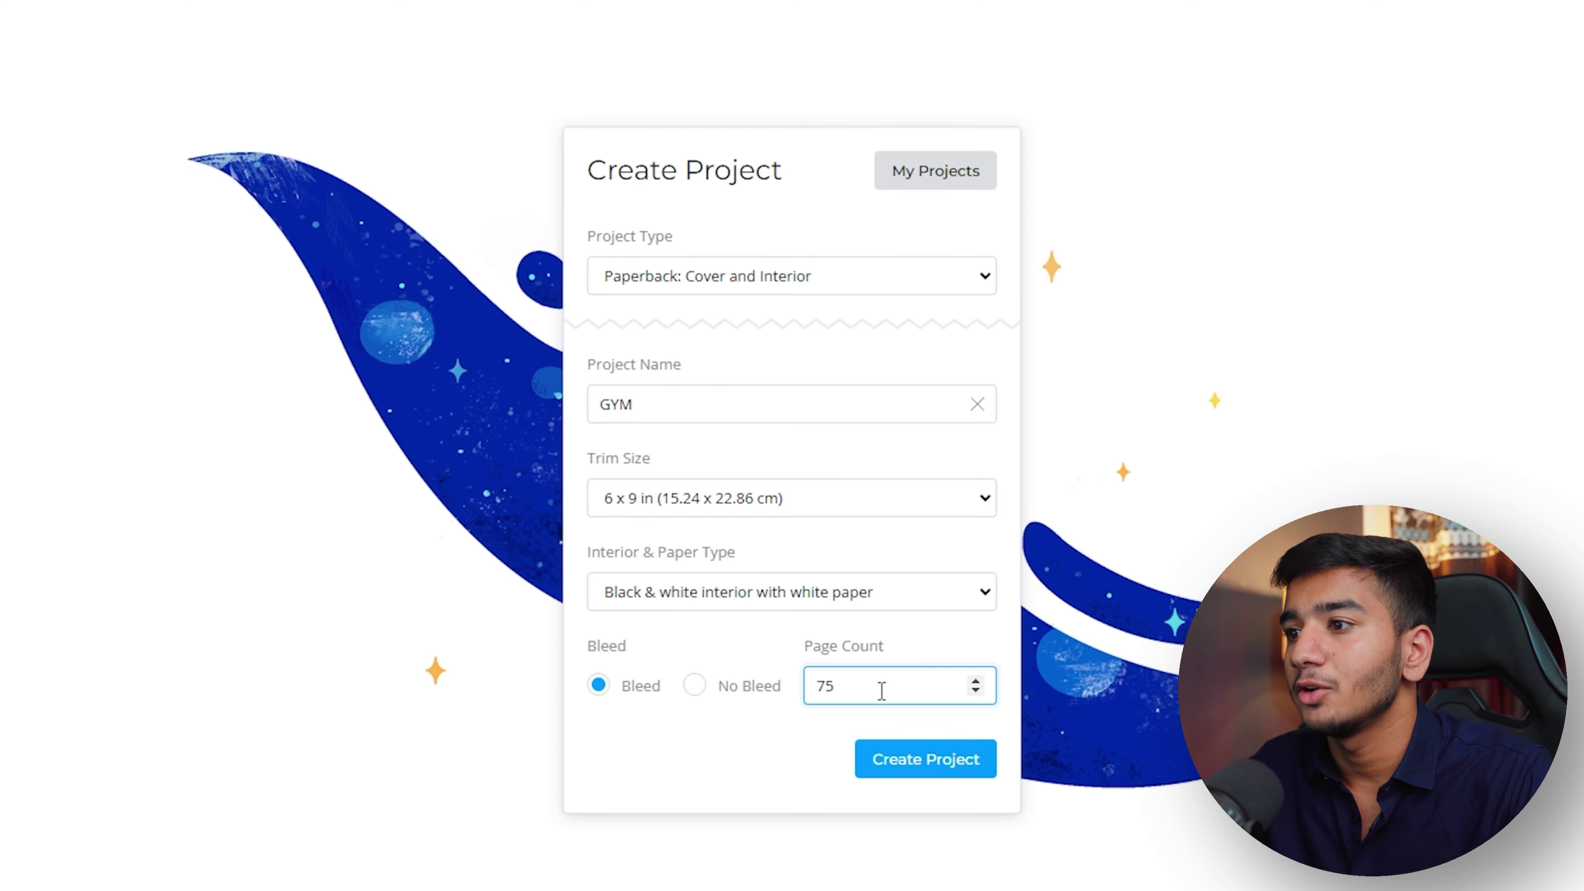
pyautogui.click(934, 769)
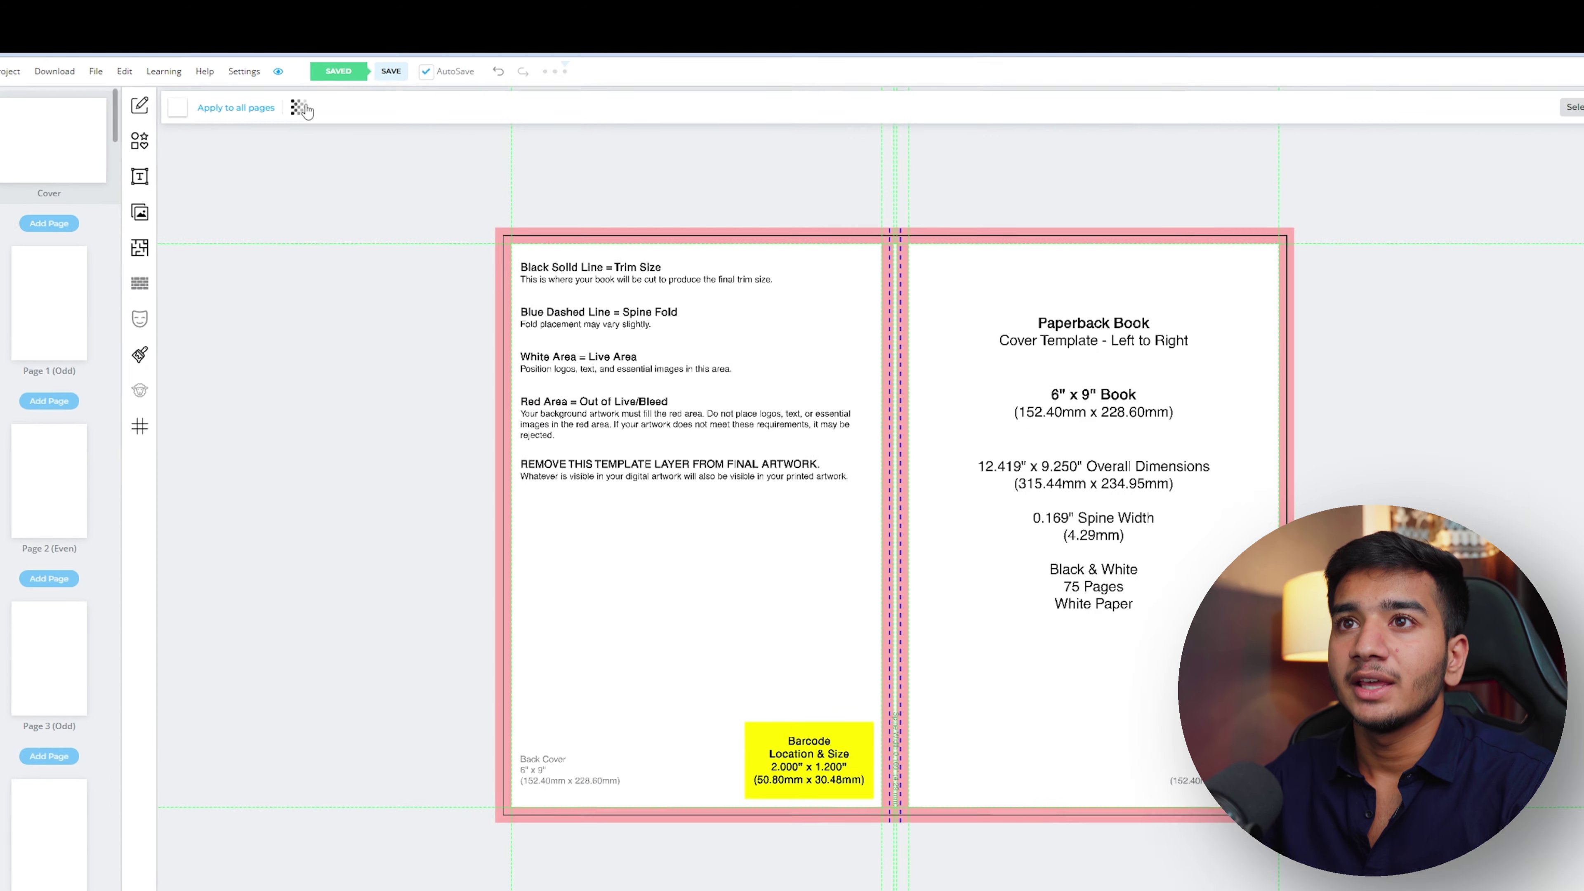
# - Hide the cover template guide on the cover page
pyautogui.click(278, 108)
pyautogui.click(435, 290)
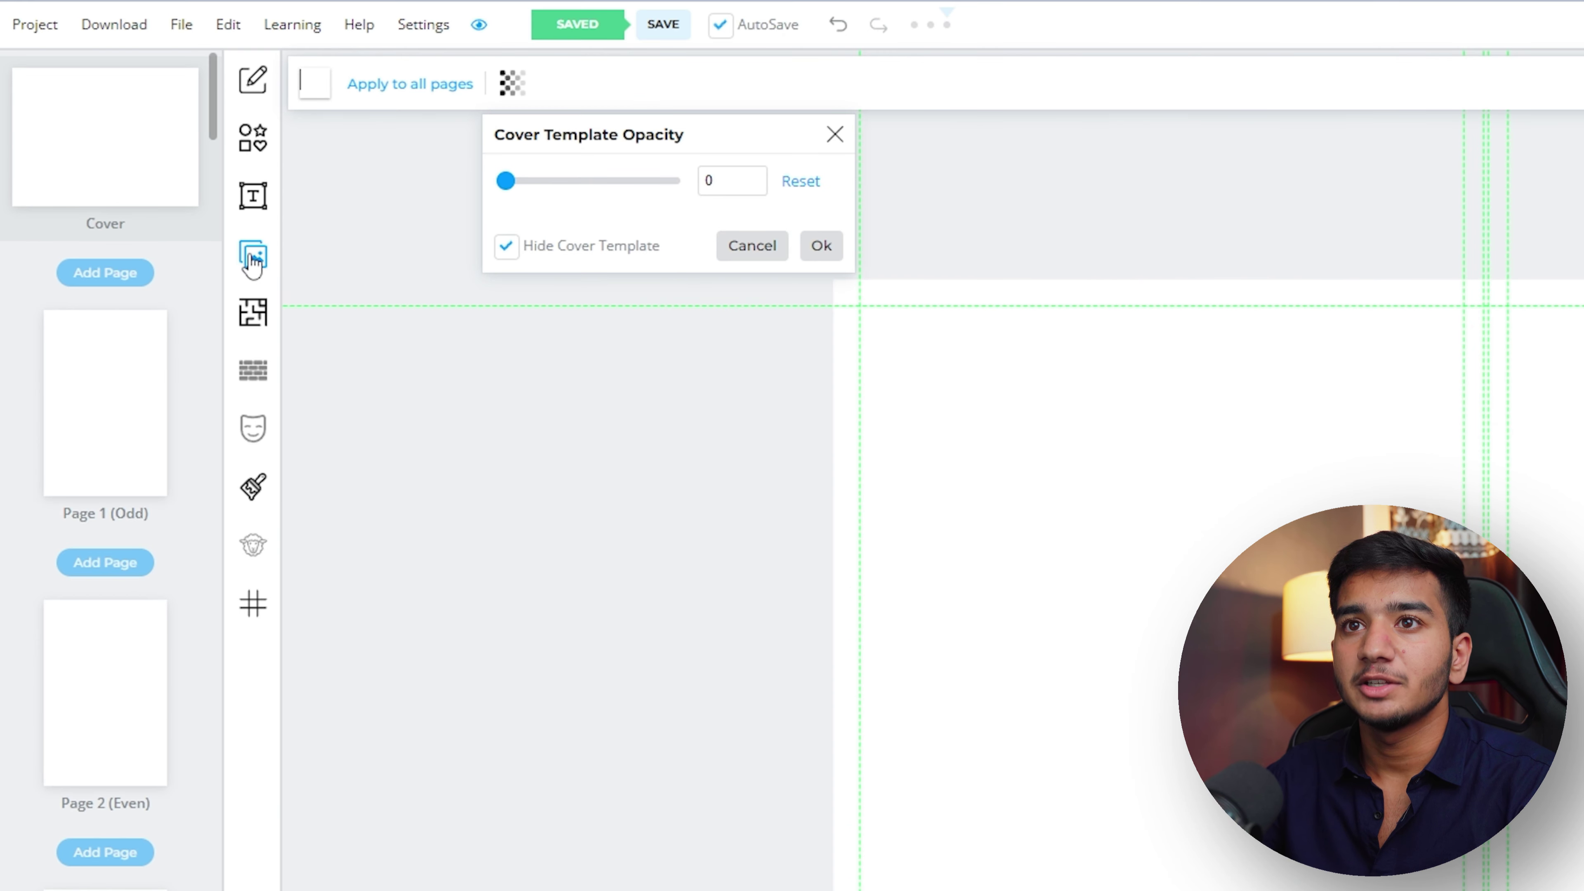
# - Search Pixabay for gym and place the black-and-white photo of a man lifting dumbbells across the full cover
pyautogui.click(252, 257)
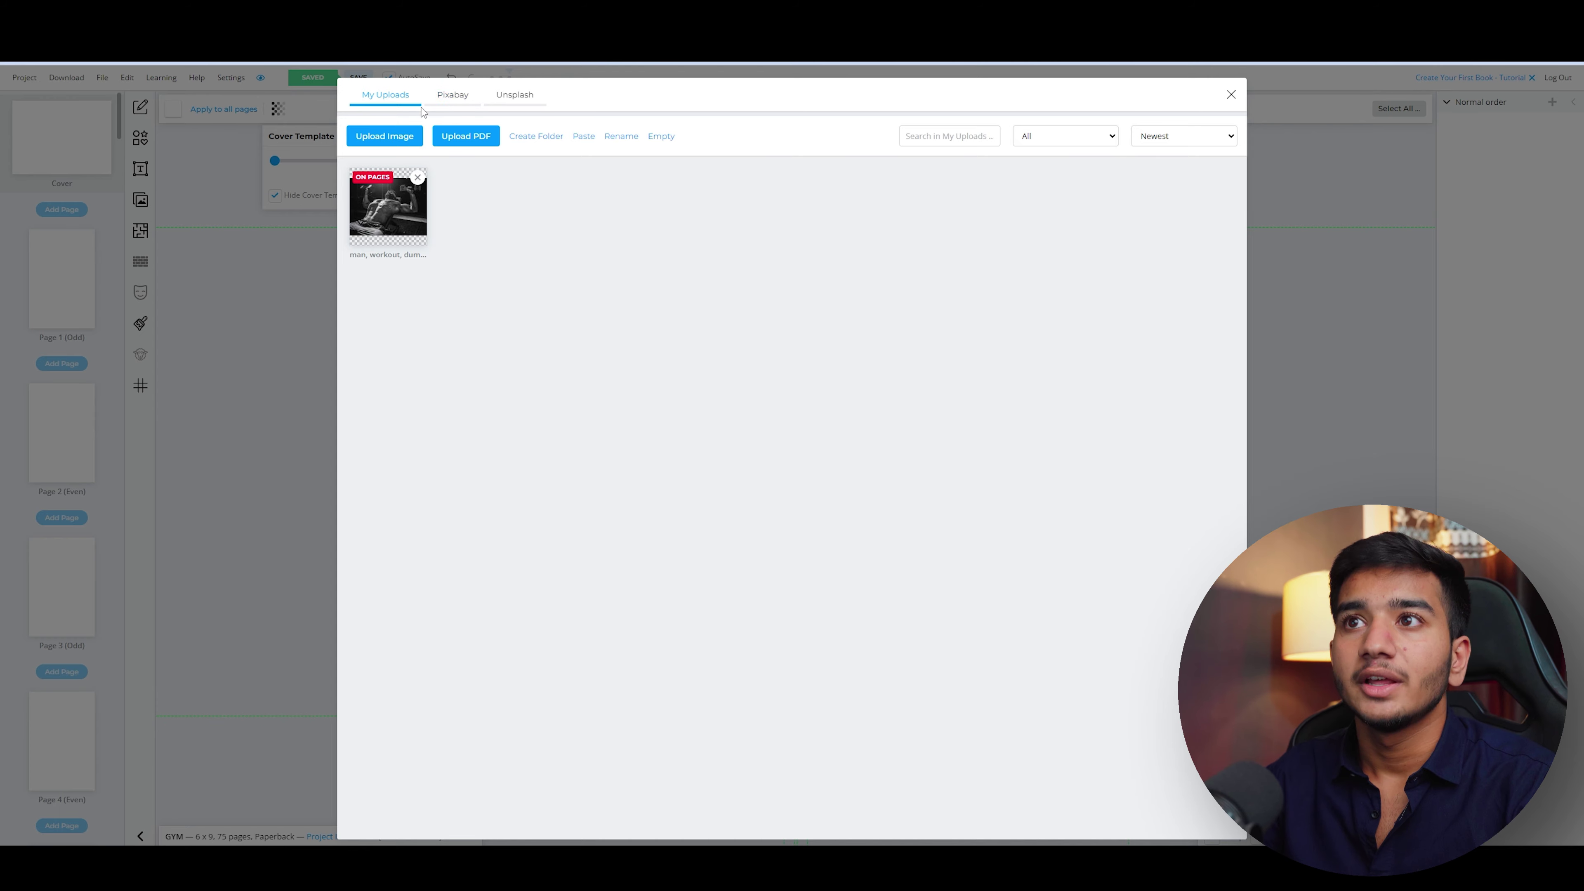
pyautogui.click(459, 101)
pyautogui.click(529, 98)
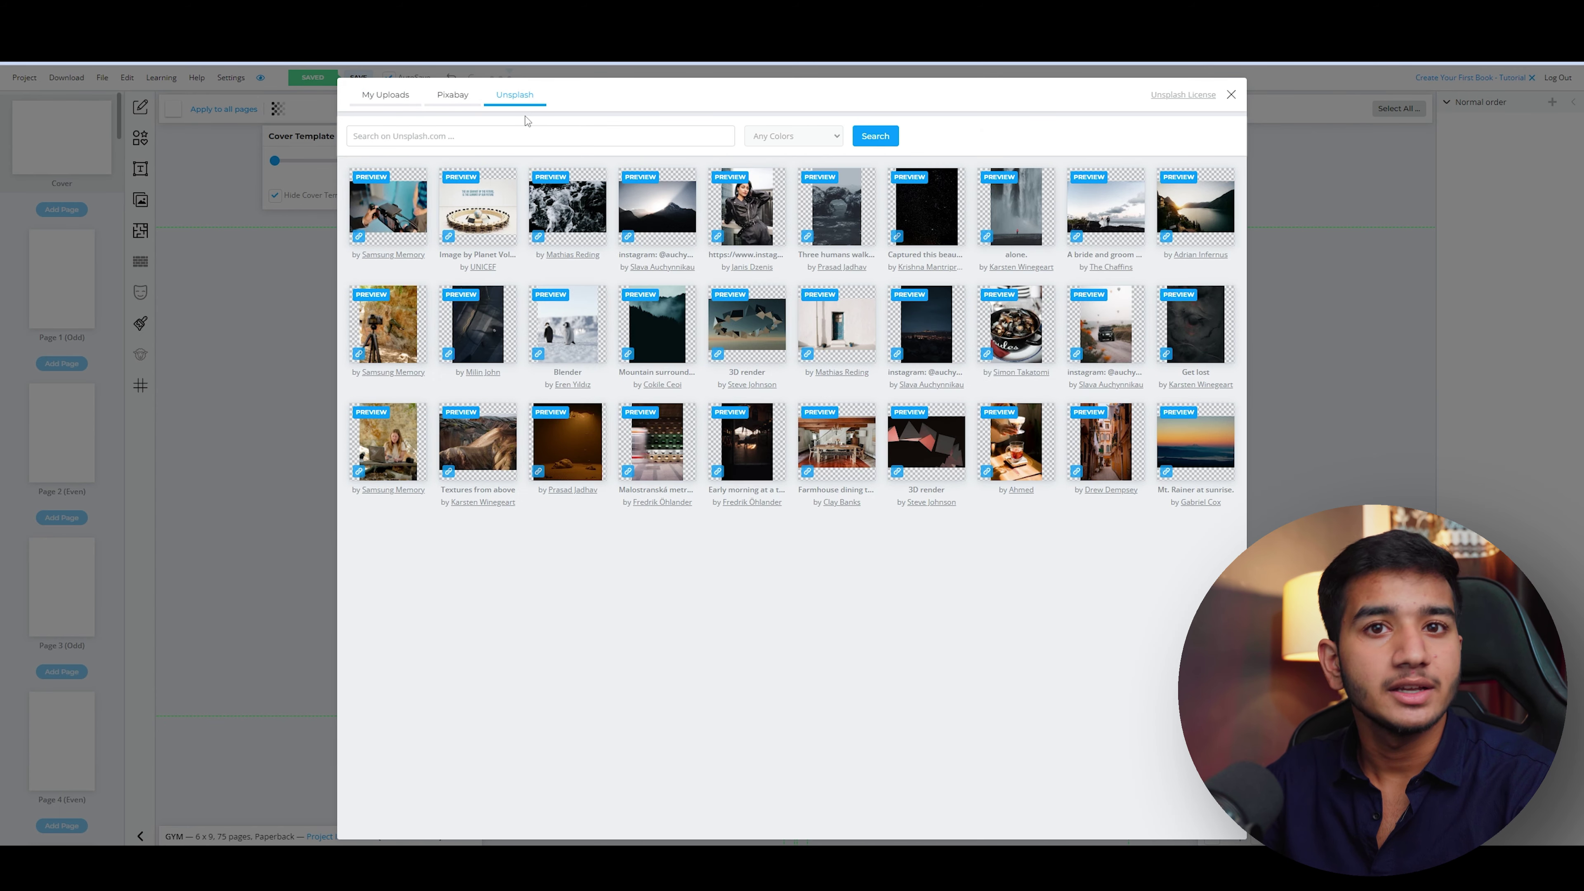
pyautogui.click(459, 98)
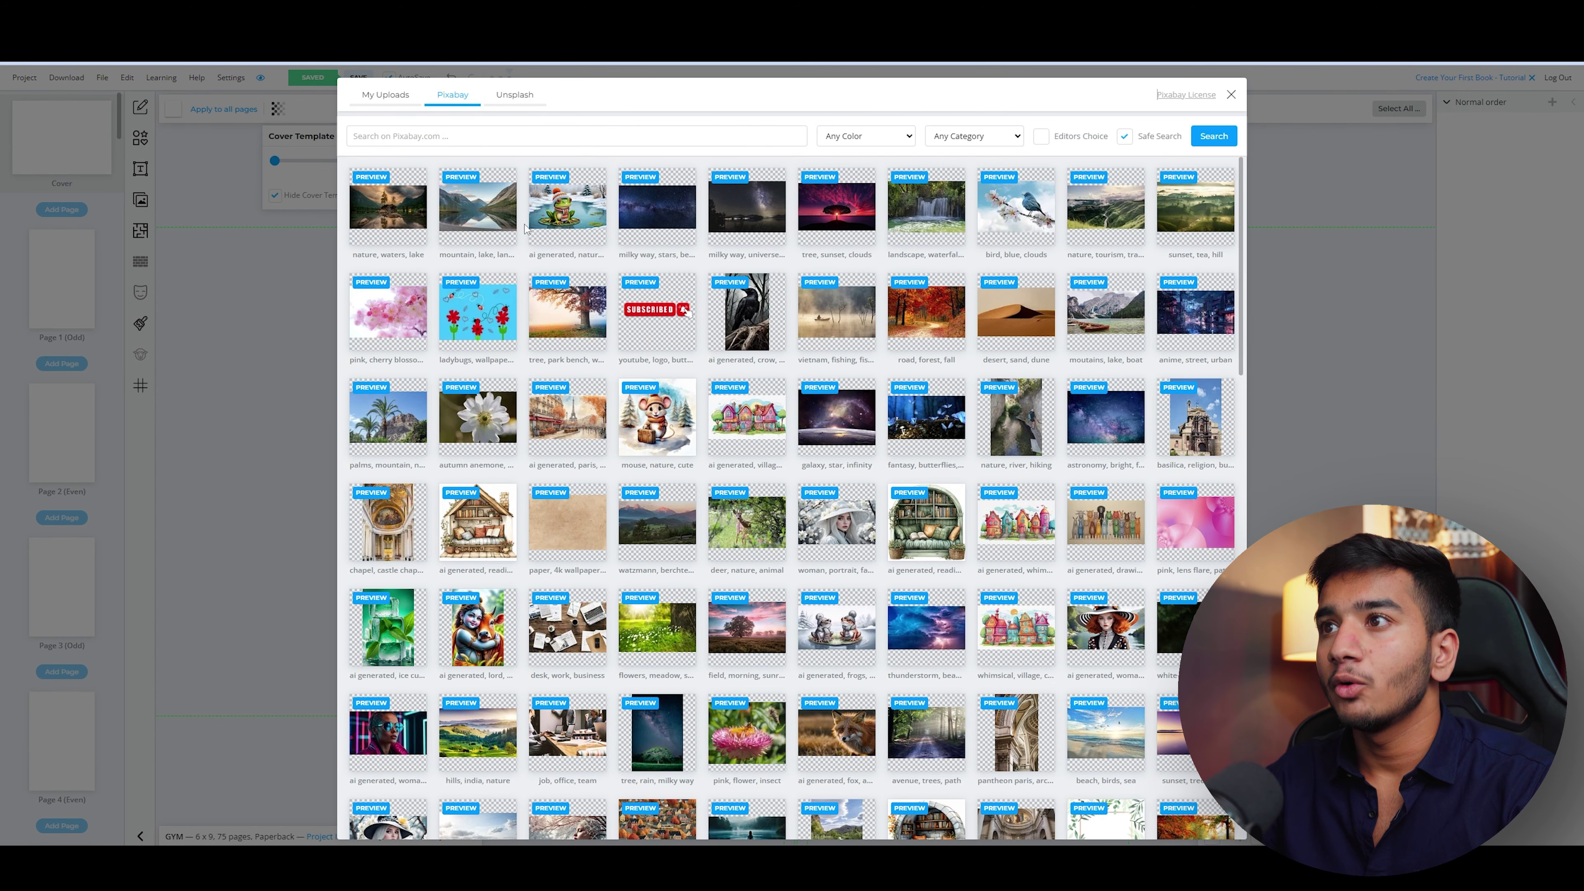
pyautogui.click(426, 134)
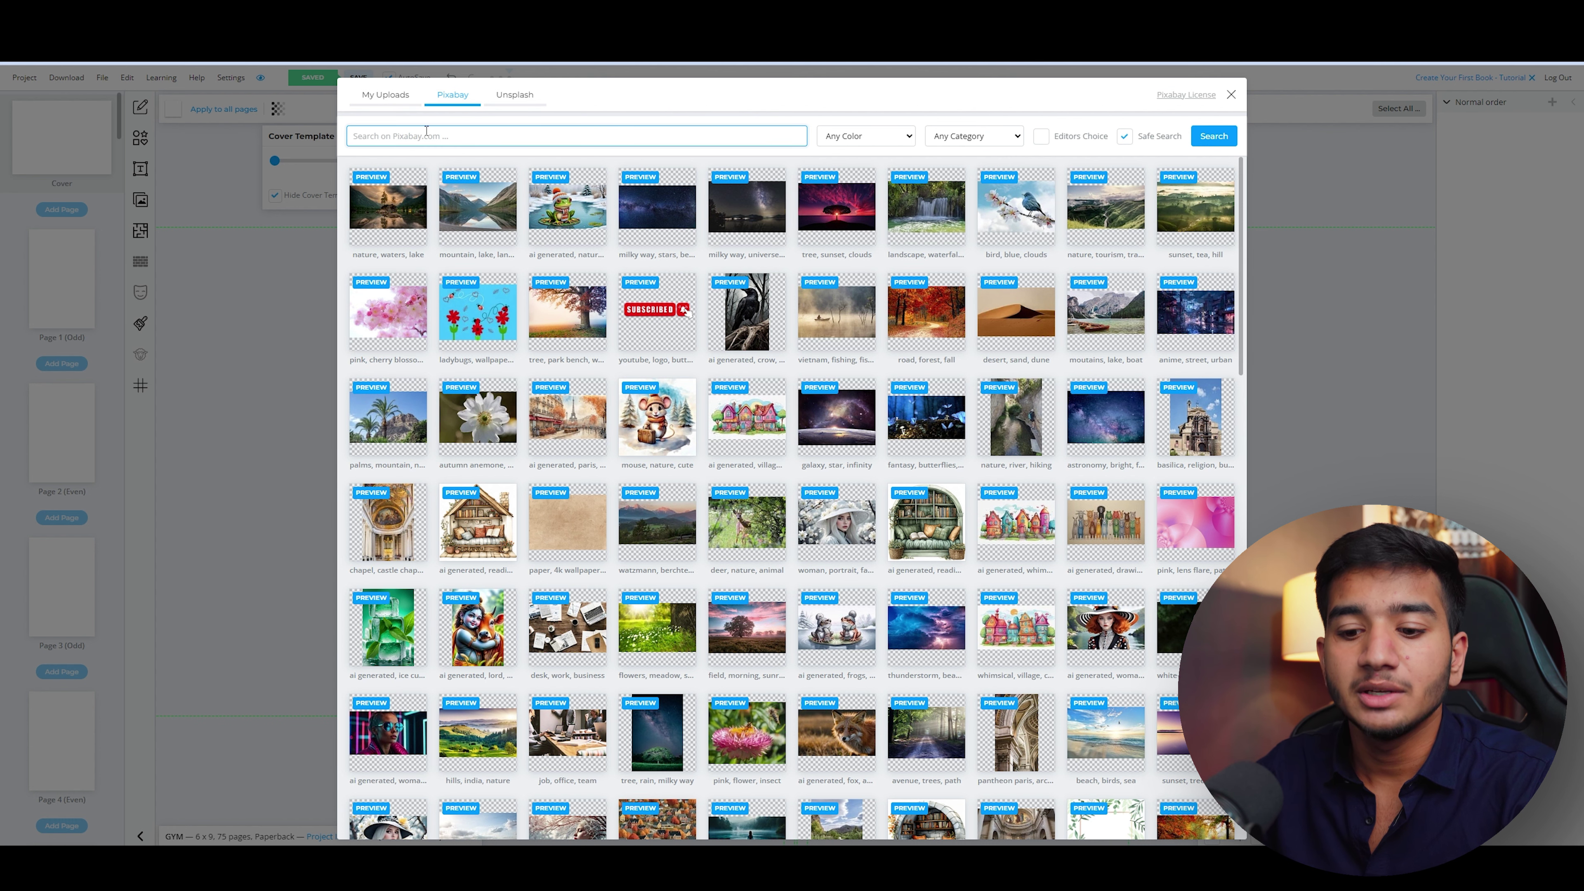
pyautogui.write('gy')
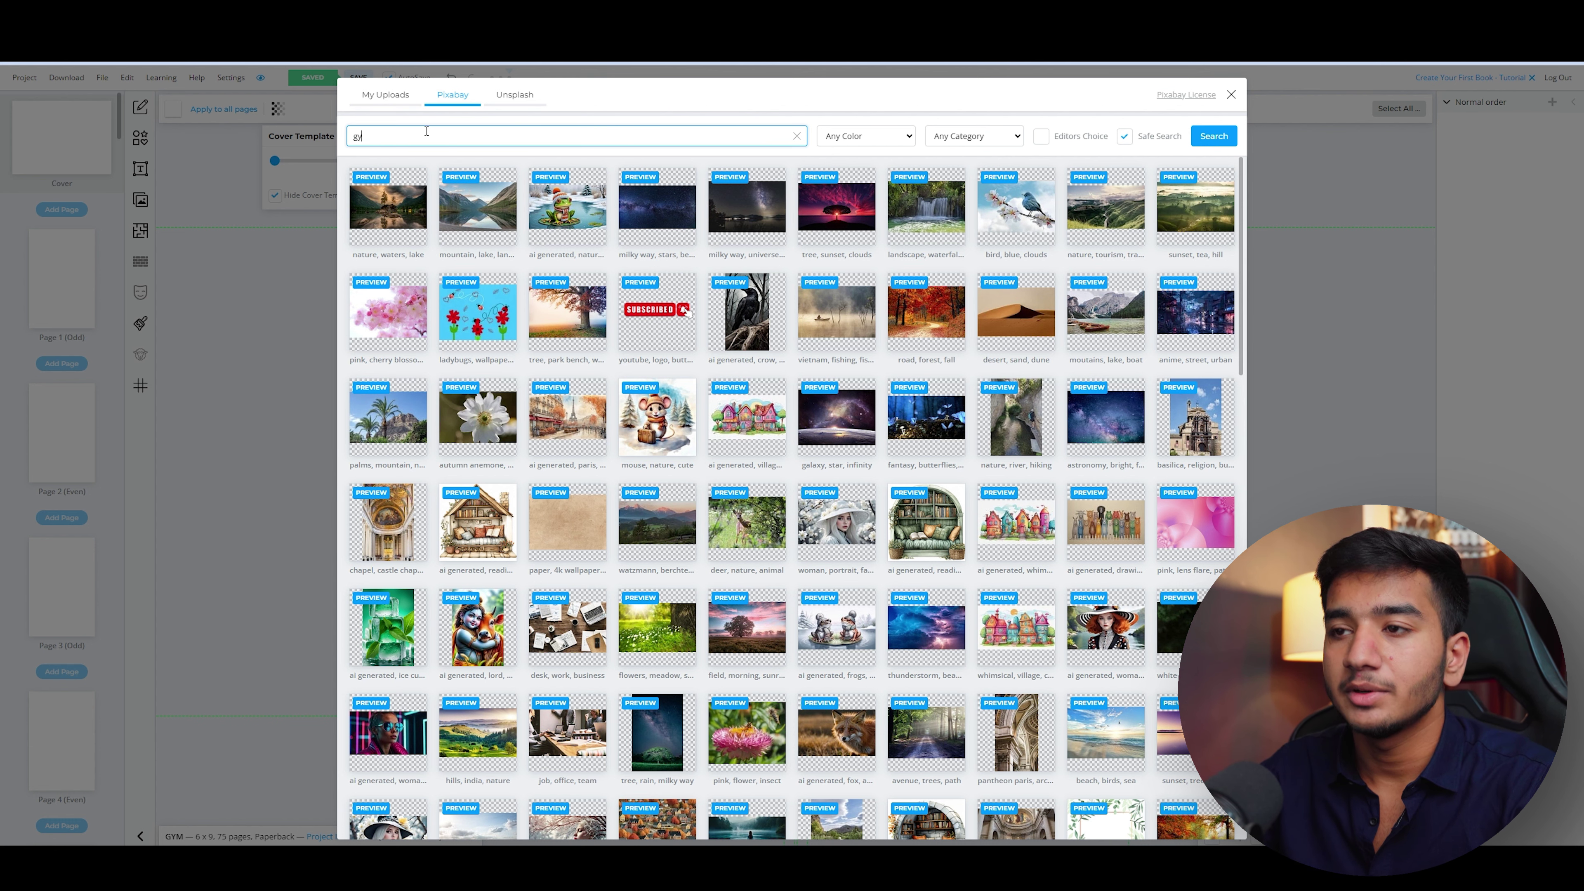
pyautogui.write('m')
pyautogui.press('Return')
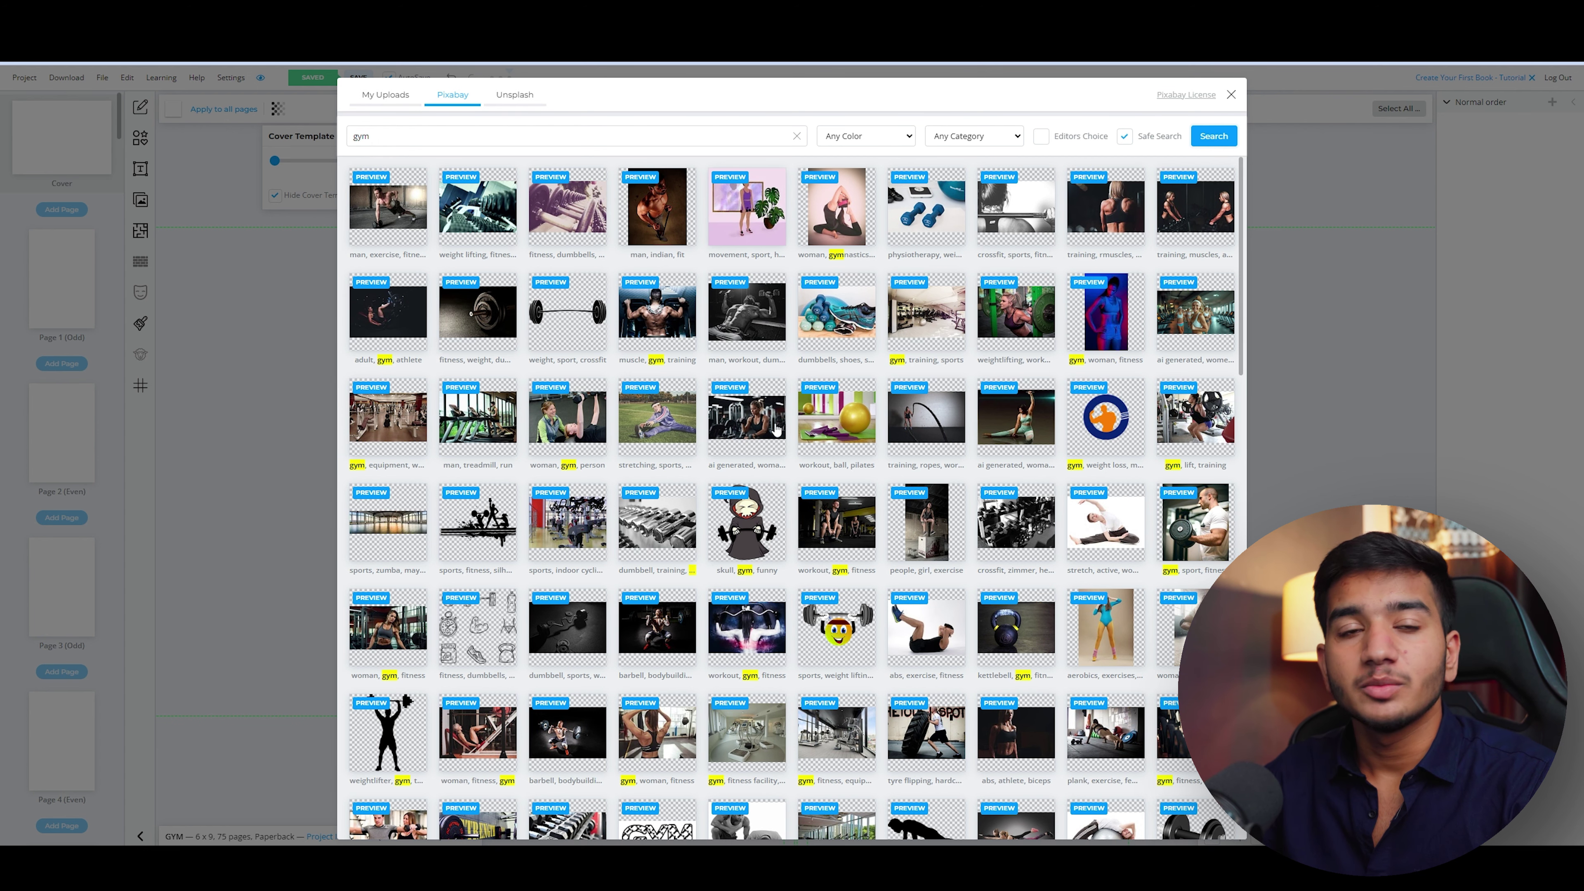
pyautogui.click(753, 325)
pyautogui.moveTo(1089, 560); pyautogui.dragTo(985, 593)
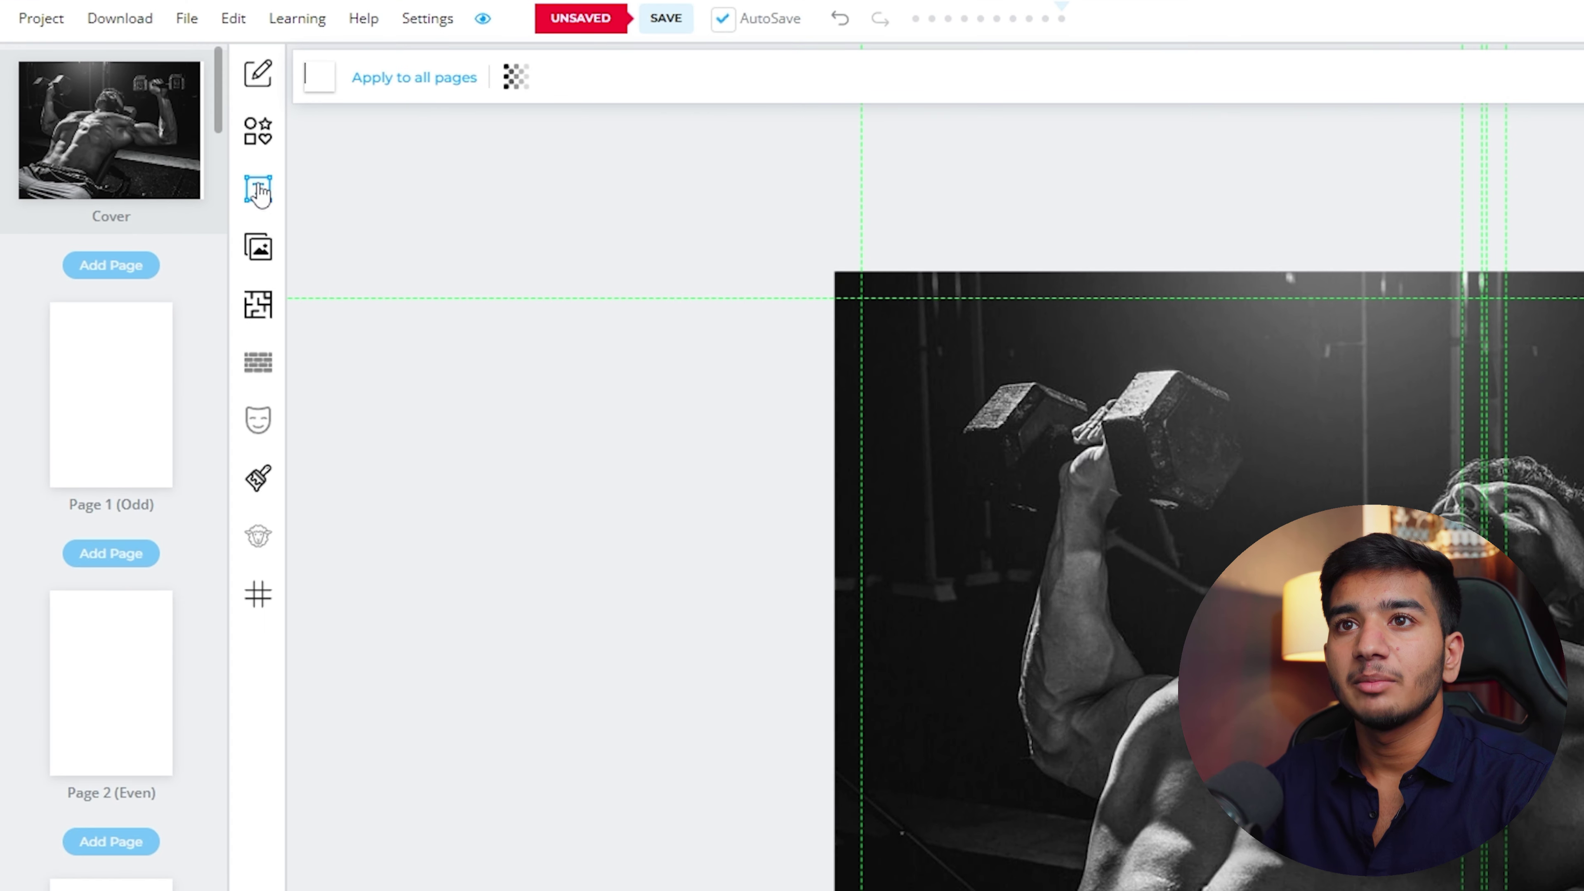
# - Add a heading to the cover and position it on the upper half of the front cover
pyautogui.click(142, 172)
pyautogui.click(409, 94)
pyautogui.moveTo(971, 491); pyautogui.dragTo(1216, 365)
pyautogui.click(1010, 356)
pyautogui.click(997, 355)
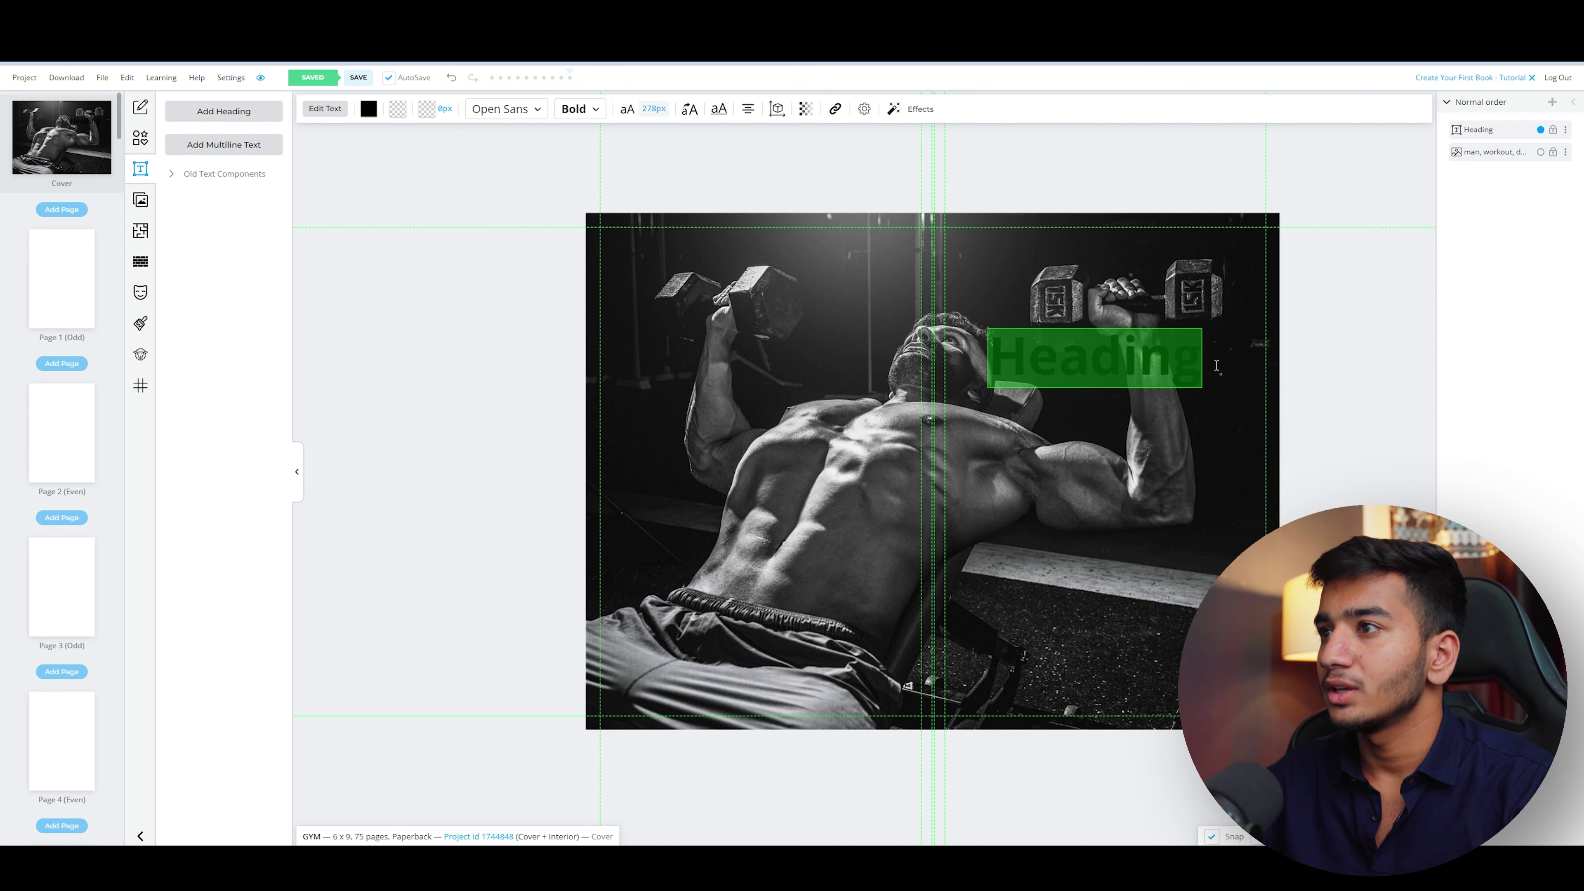
# - Set the heading's text colour to white and its font to Abril Fatface
pyautogui.click(368, 121)
pyautogui.moveTo(385, 238); pyautogui.dragTo(358, 160)
pyautogui.click(506, 108)
pyautogui.click(547, 330)
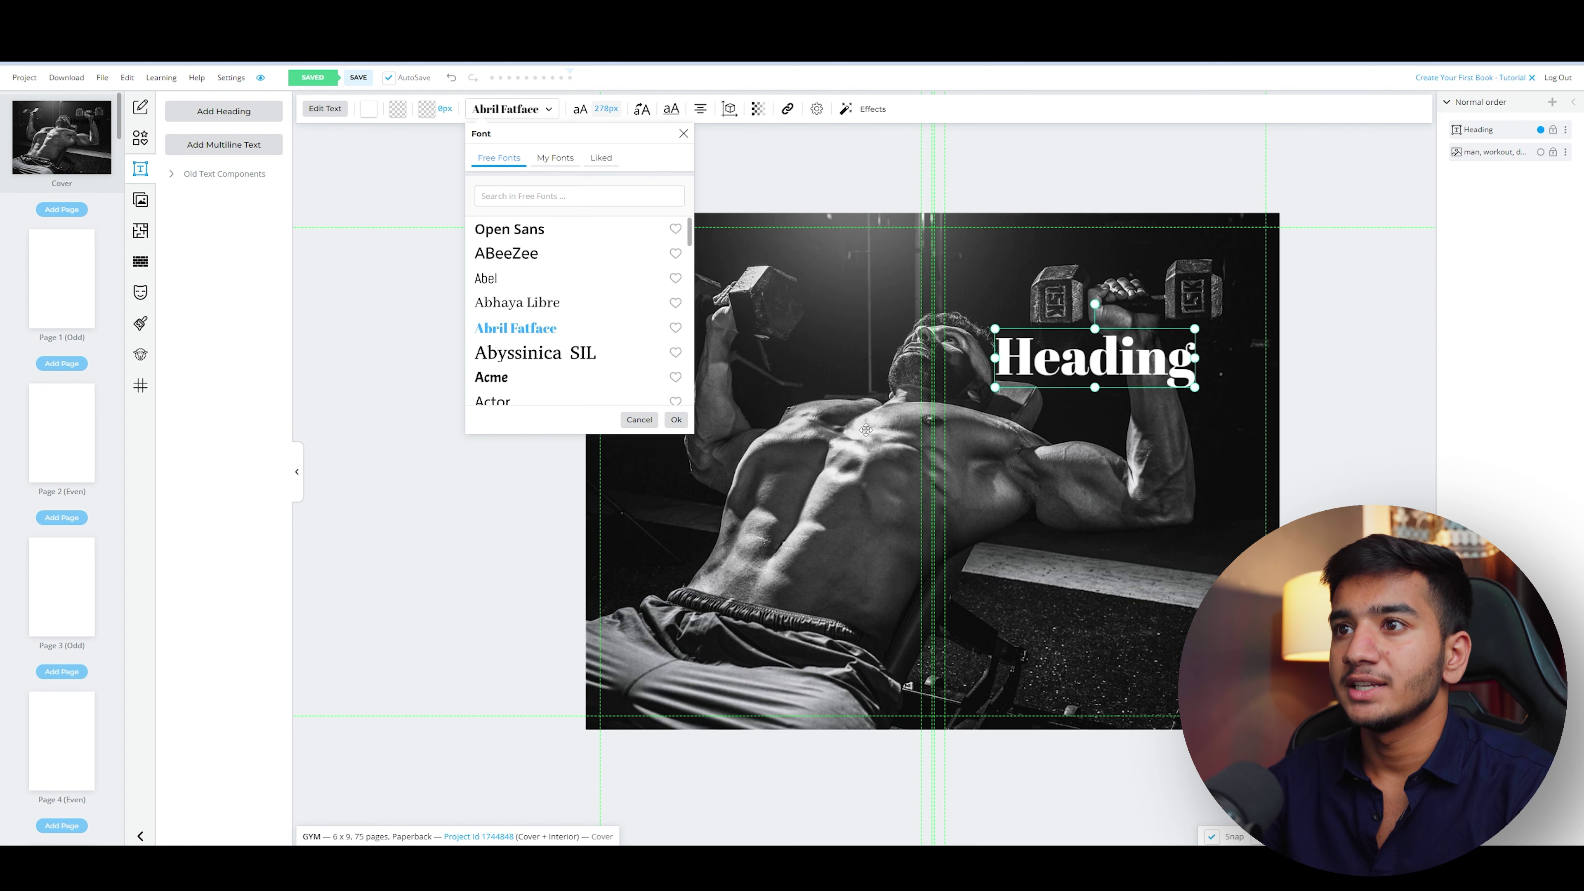
pyautogui.press('Escape')
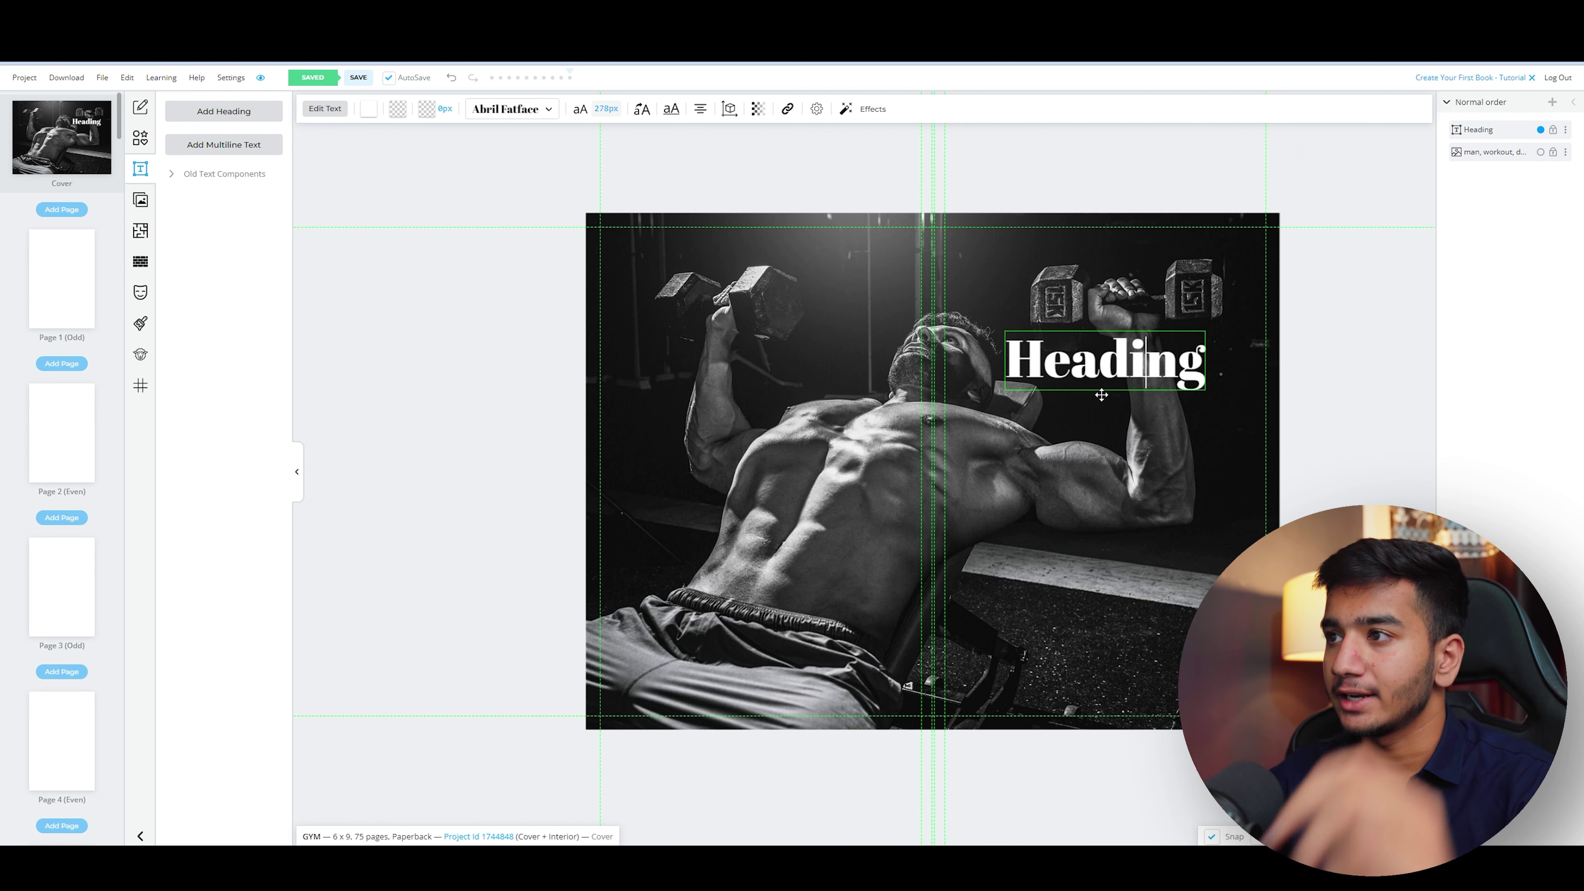
# - Replace the heading text with Pushing, and place a duplicate of it further down the front cover
pyautogui.moveTo(1044, 359); pyautogui.dragTo(1210, 361)
pyautogui.click(1018, 358)
pyautogui.write('Pushing')
pyautogui.press('Escape')
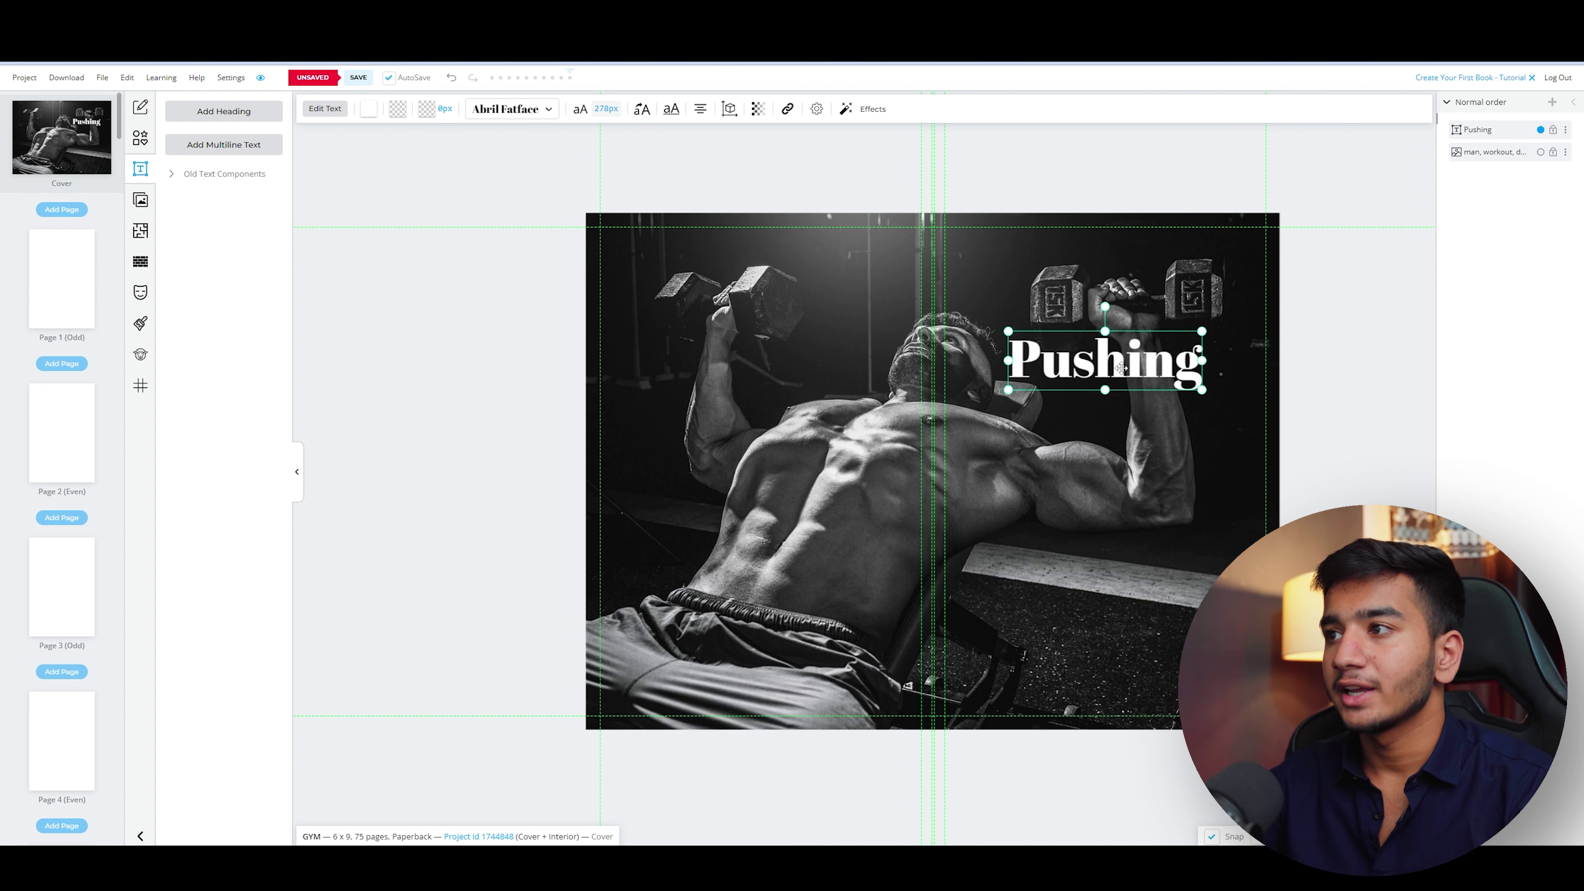
pyautogui.hotkey('ctrl', 'd')
pyautogui.moveTo(1120, 368); pyautogui.dragTo(1135, 462)
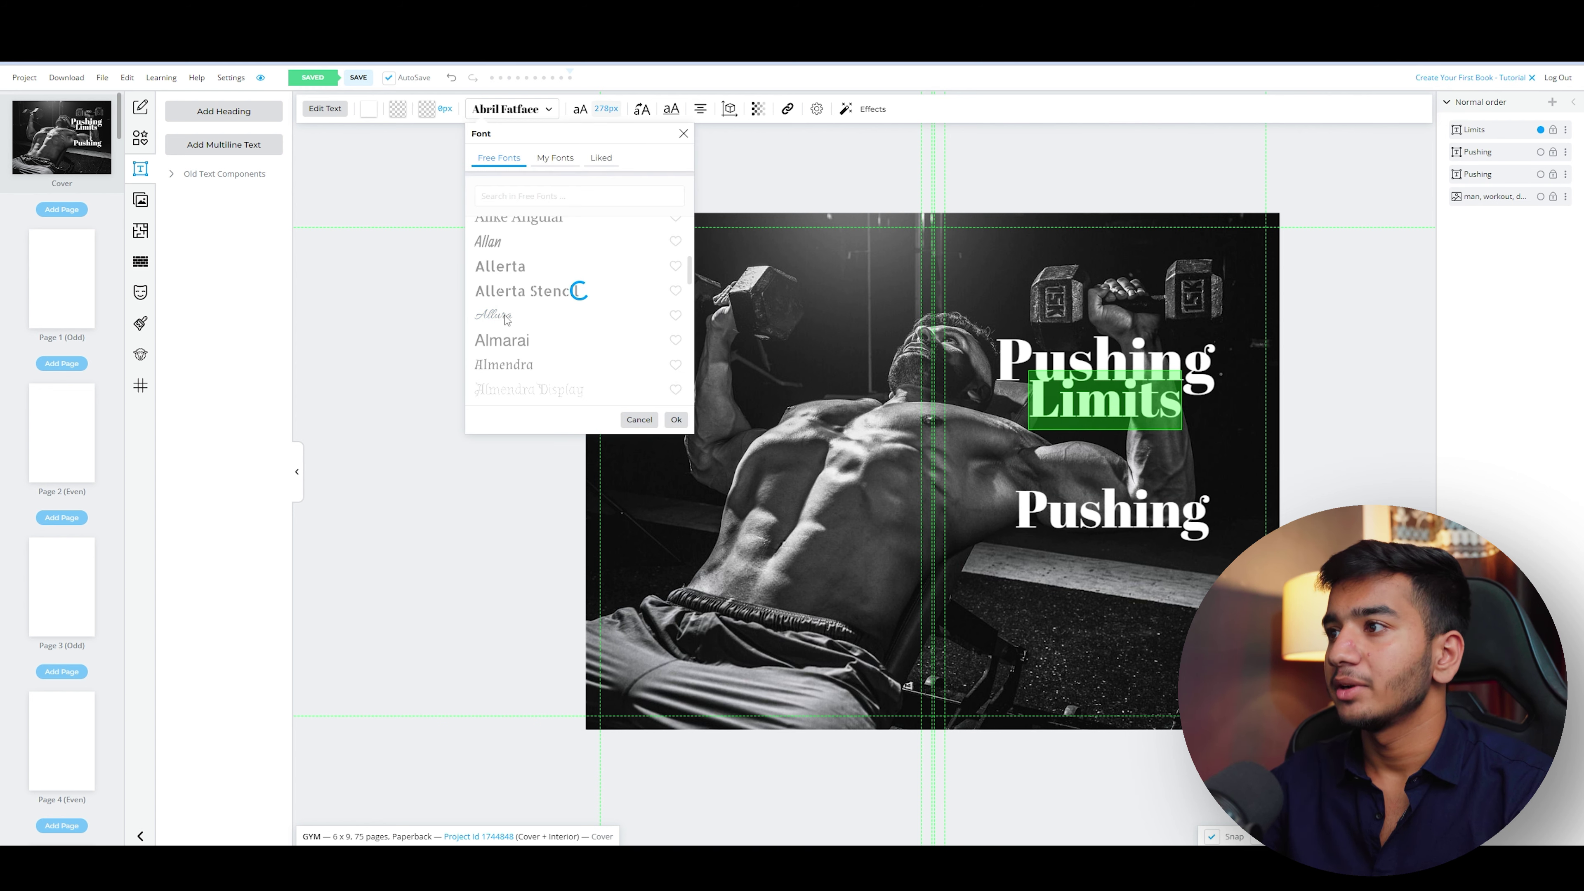
# - Style the Limits text in the Allura font with a pink colour, and enlarge the 75 text on the front cover
pyautogui.doubleClick(506, 316)
pyautogui.click(369, 109)
pyautogui.click(378, 160)
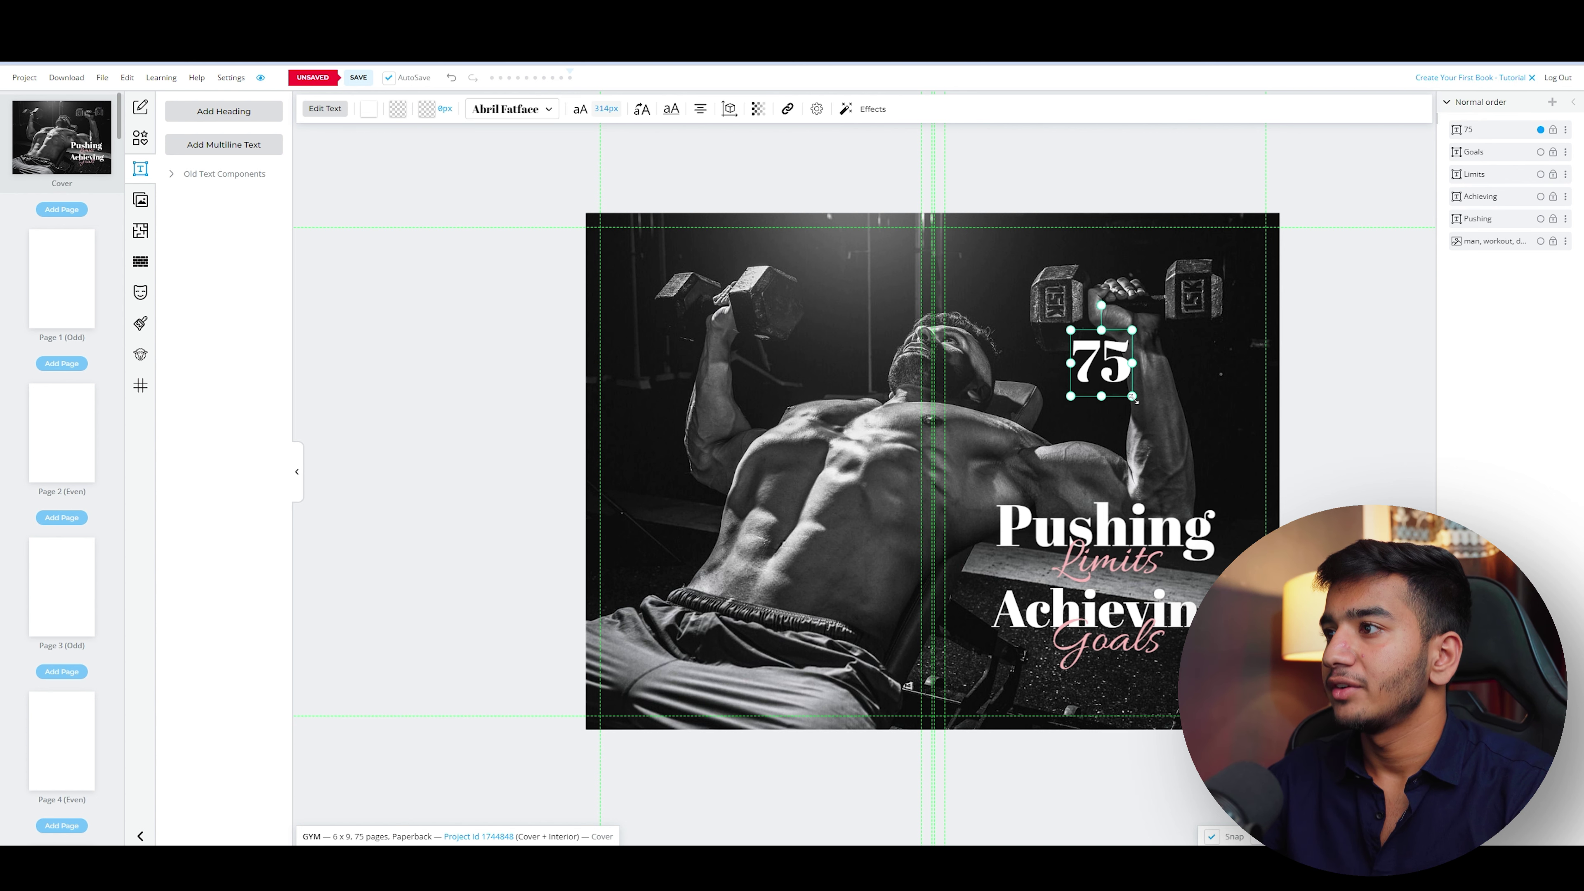
pyautogui.moveTo(1133, 398); pyautogui.dragTo(1175, 487)
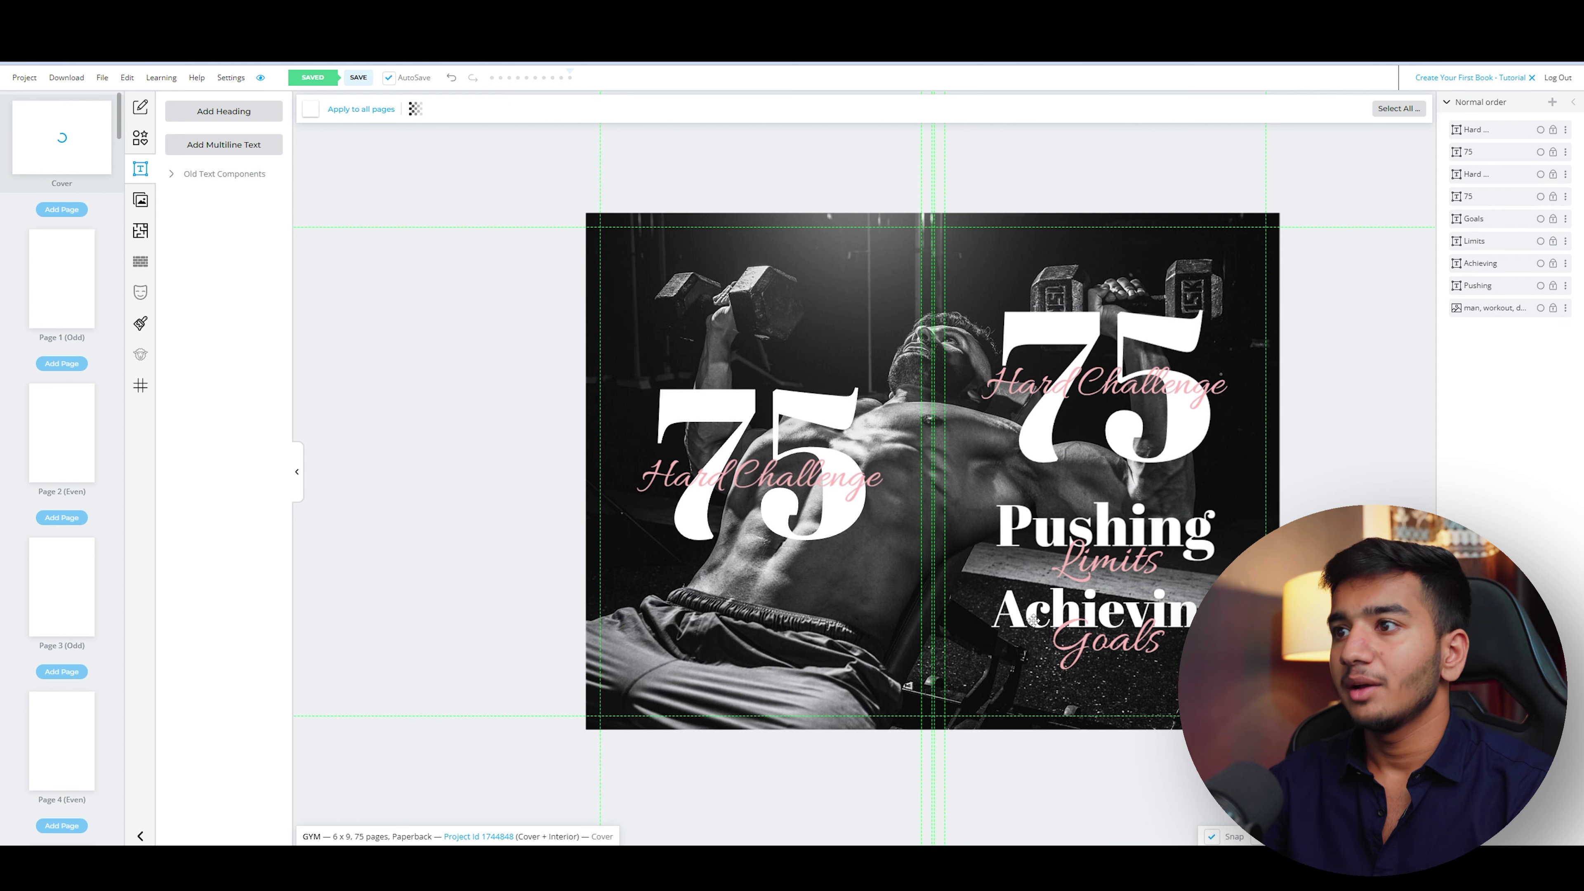
# - Open Page 1, search the interior templates library for fitness and choose the Fitness Calendar template
pyautogui.click(63, 280)
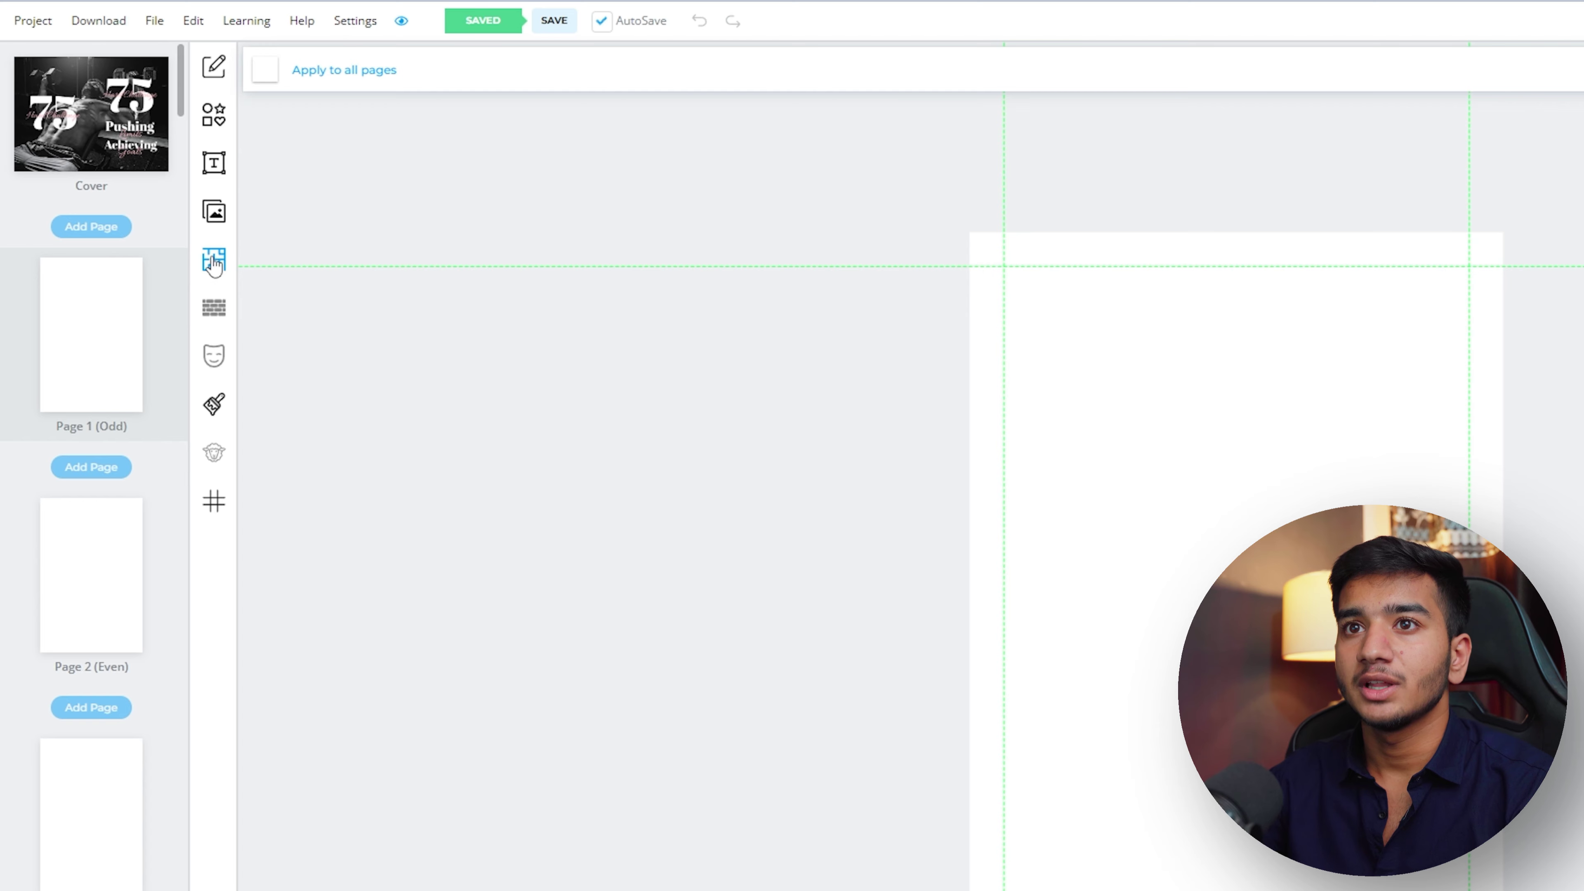
pyautogui.click(214, 262)
pyautogui.scroll(-10, 816, 271)
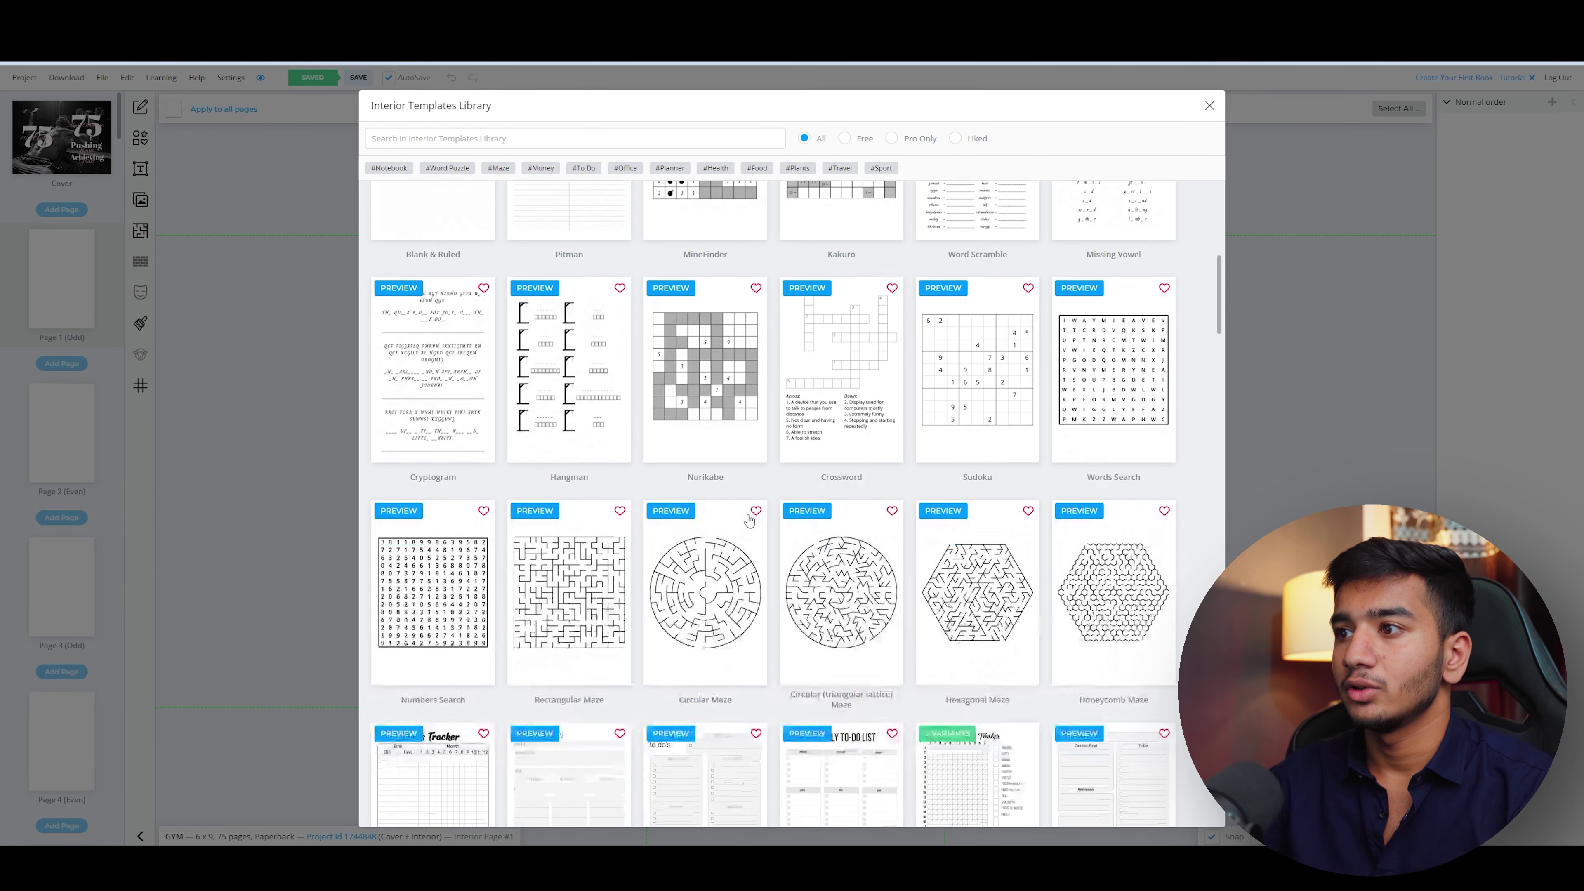
pyautogui.scroll(-5, 748, 519)
pyautogui.scroll(7, 867, 524)
pyautogui.scroll(-8, 875, 534)
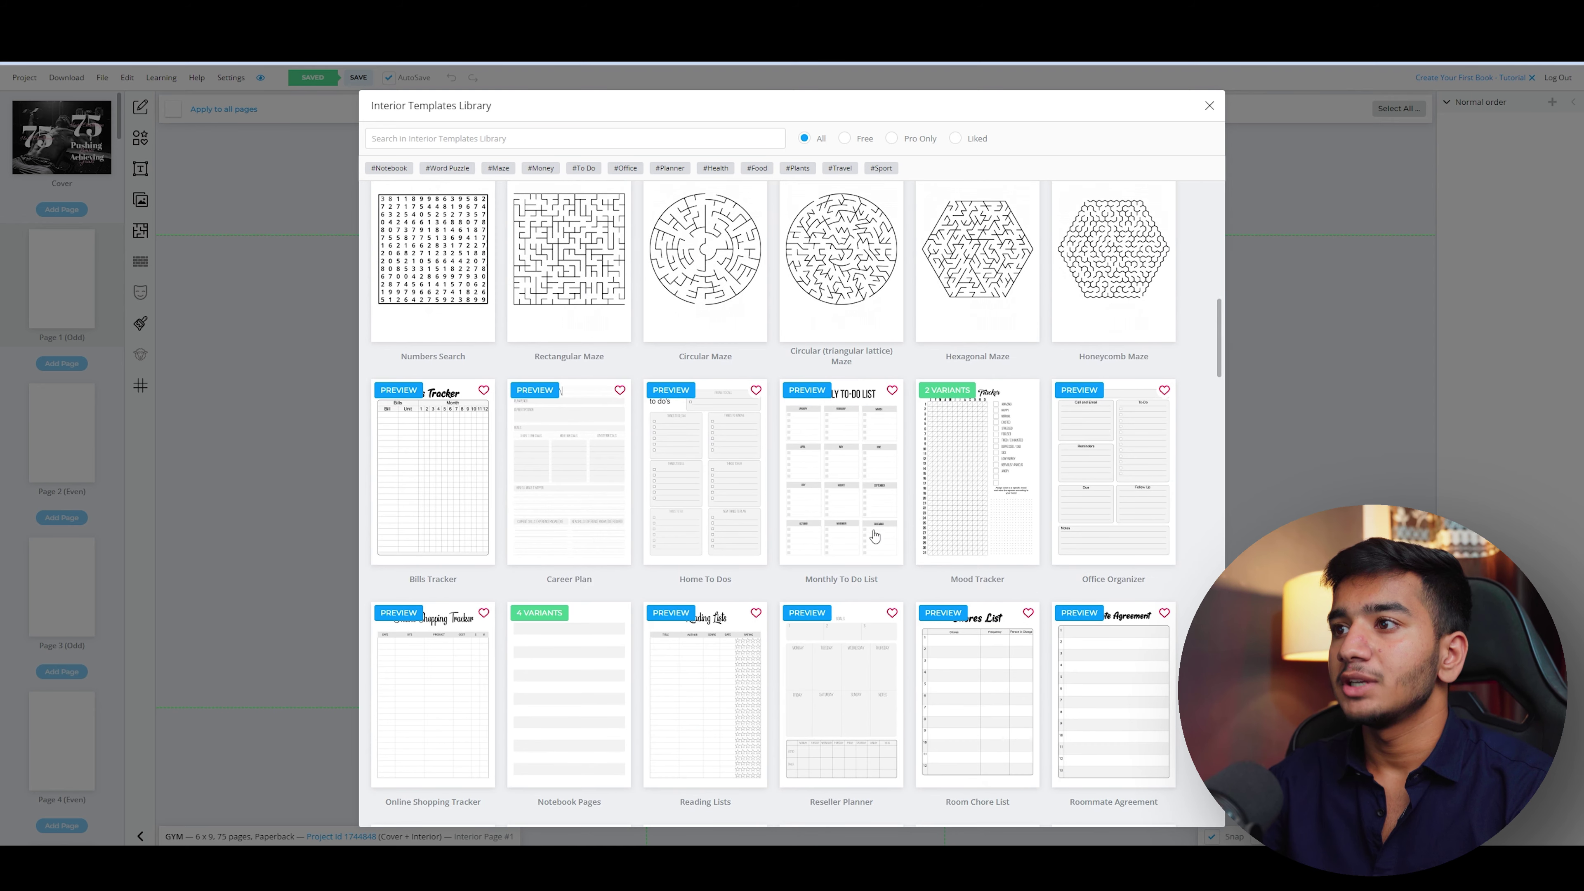
pyautogui.scroll(-1, 886, 536)
pyautogui.write('fitness')
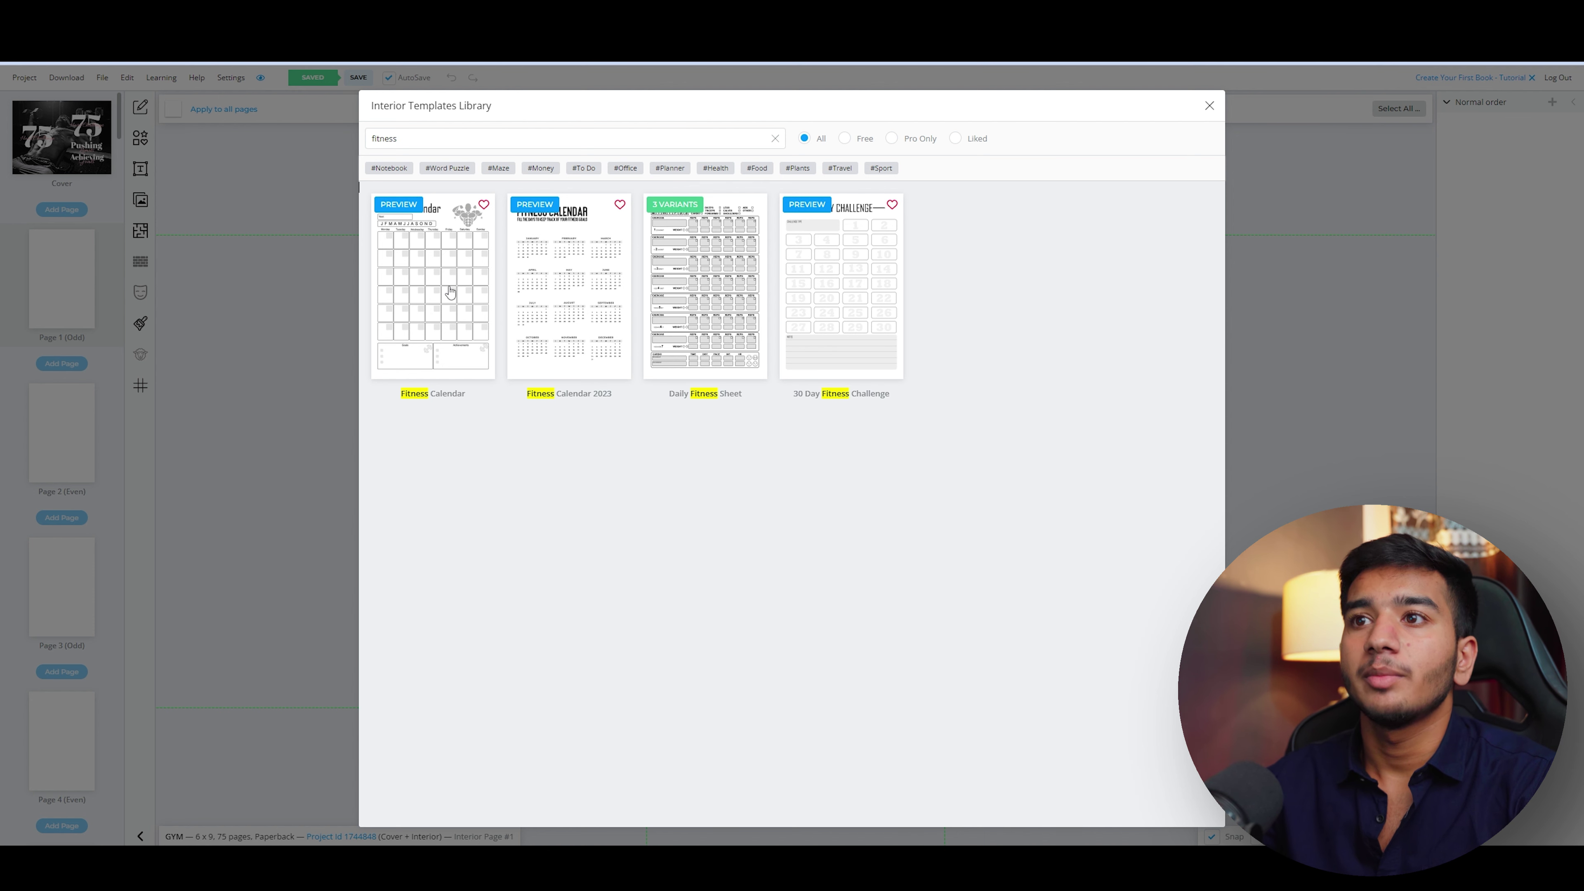
pyautogui.click(442, 297)
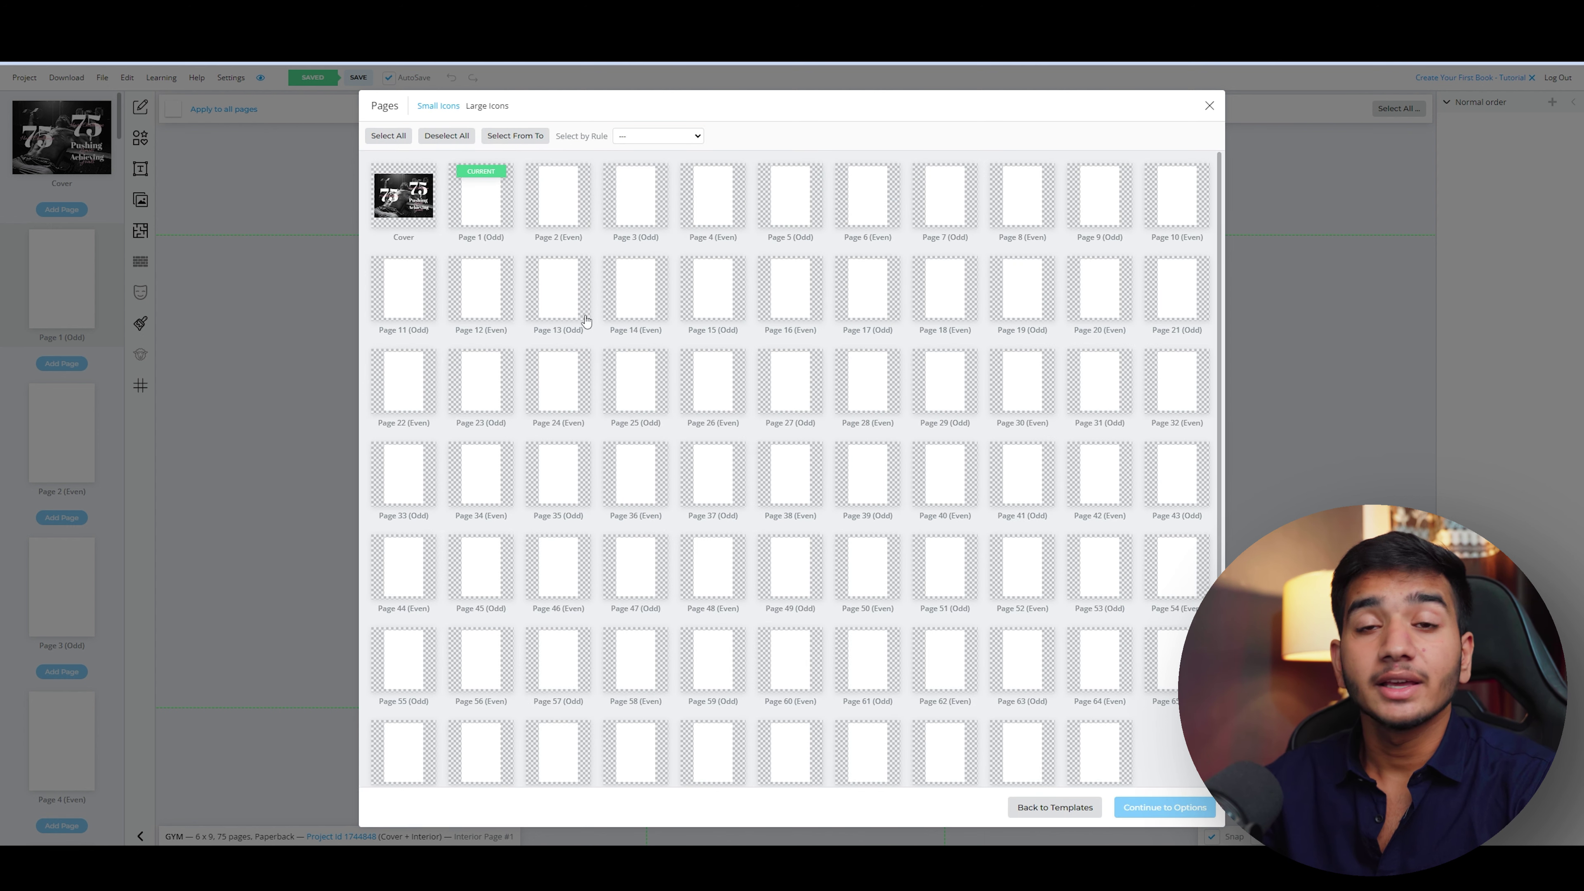
# - Try the page selections for even pages, odd pages and all pages
pyautogui.click(666, 141)
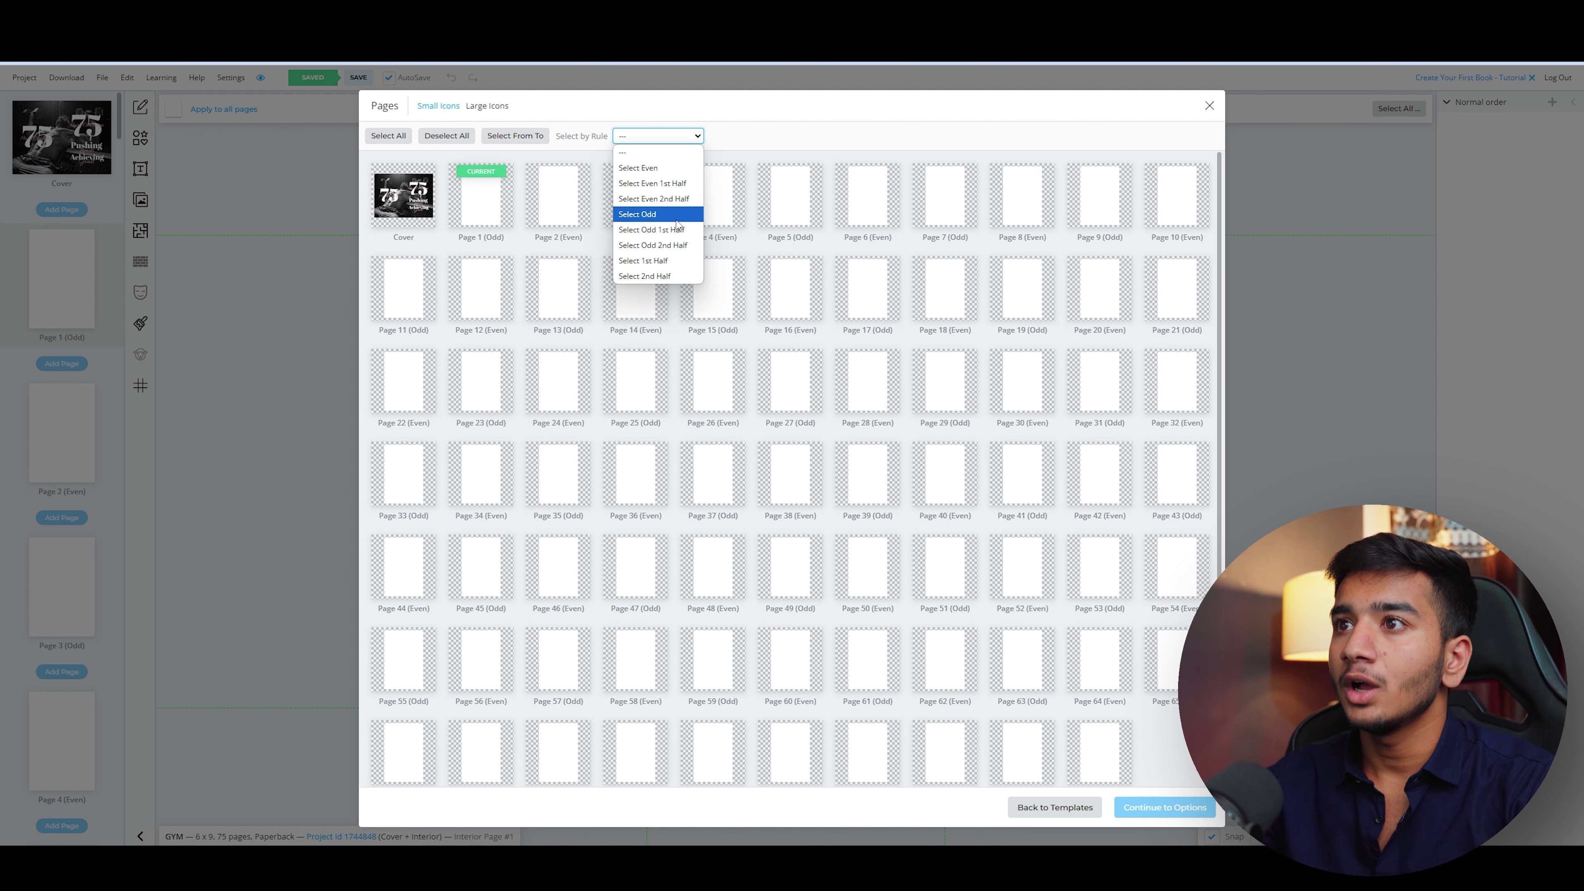
pyautogui.click(655, 168)
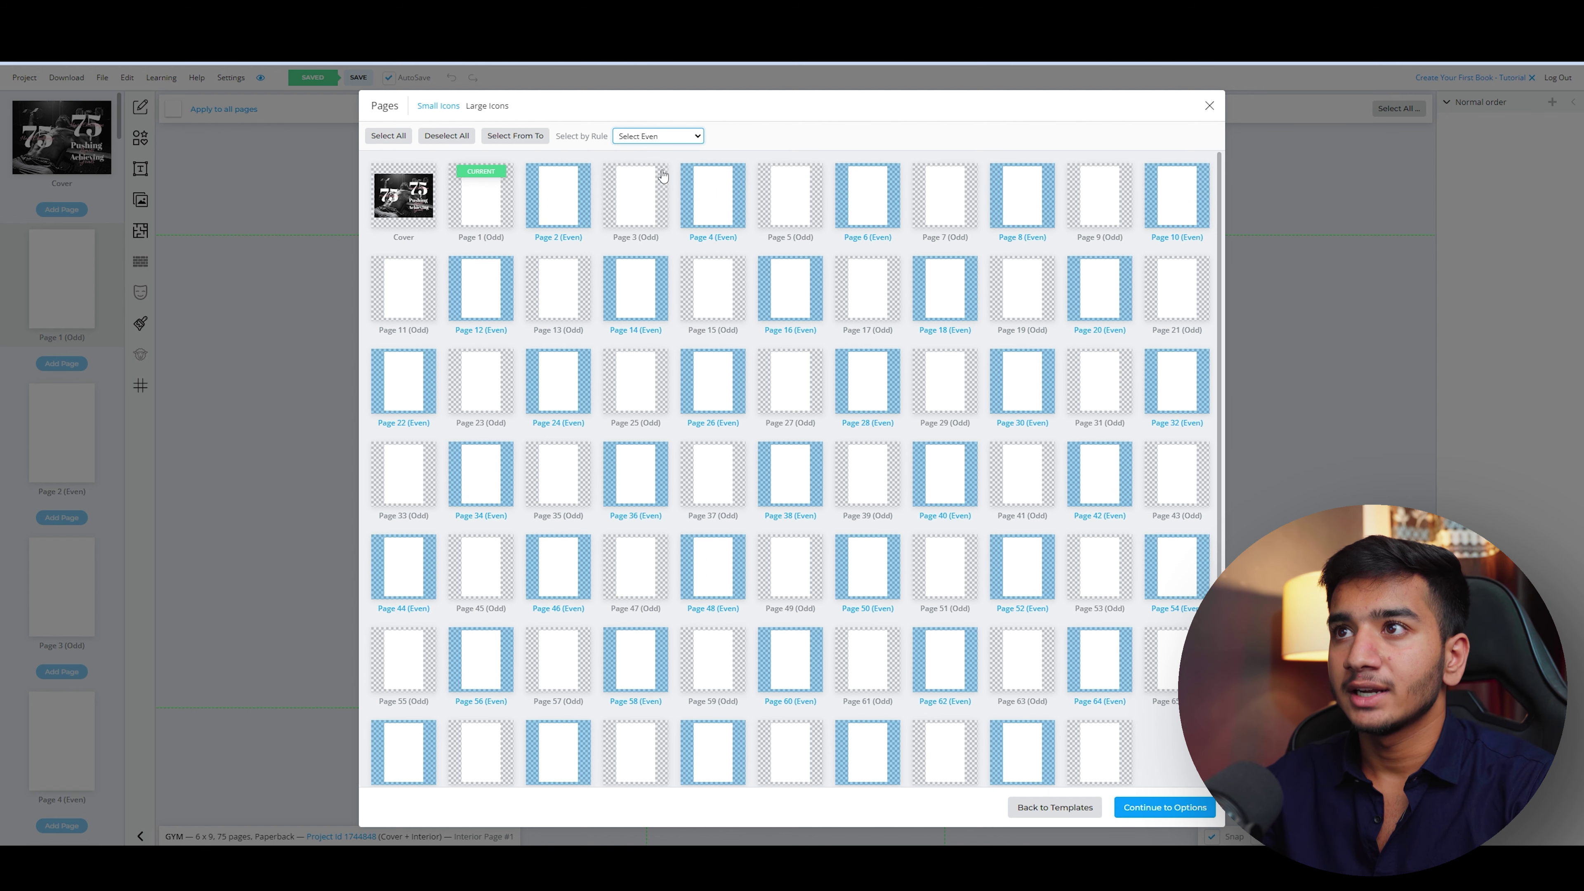
pyautogui.click(654, 138)
pyautogui.click(657, 214)
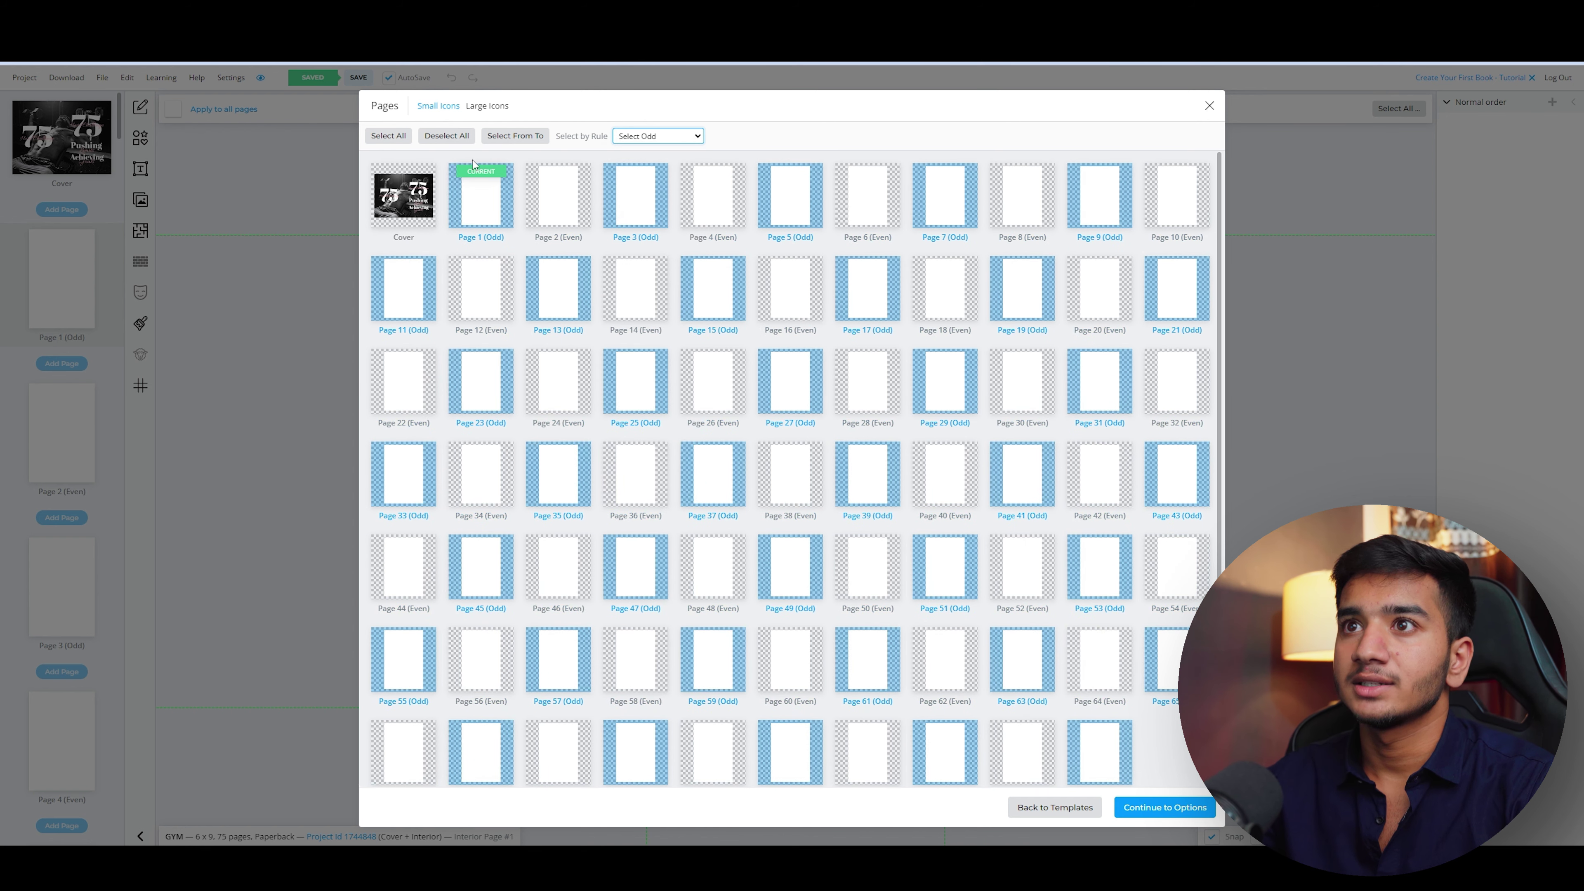
pyautogui.click(389, 135)
# - Select all odd pages by rule as the targets for the Fitness Calendar template
pyautogui.click(665, 137)
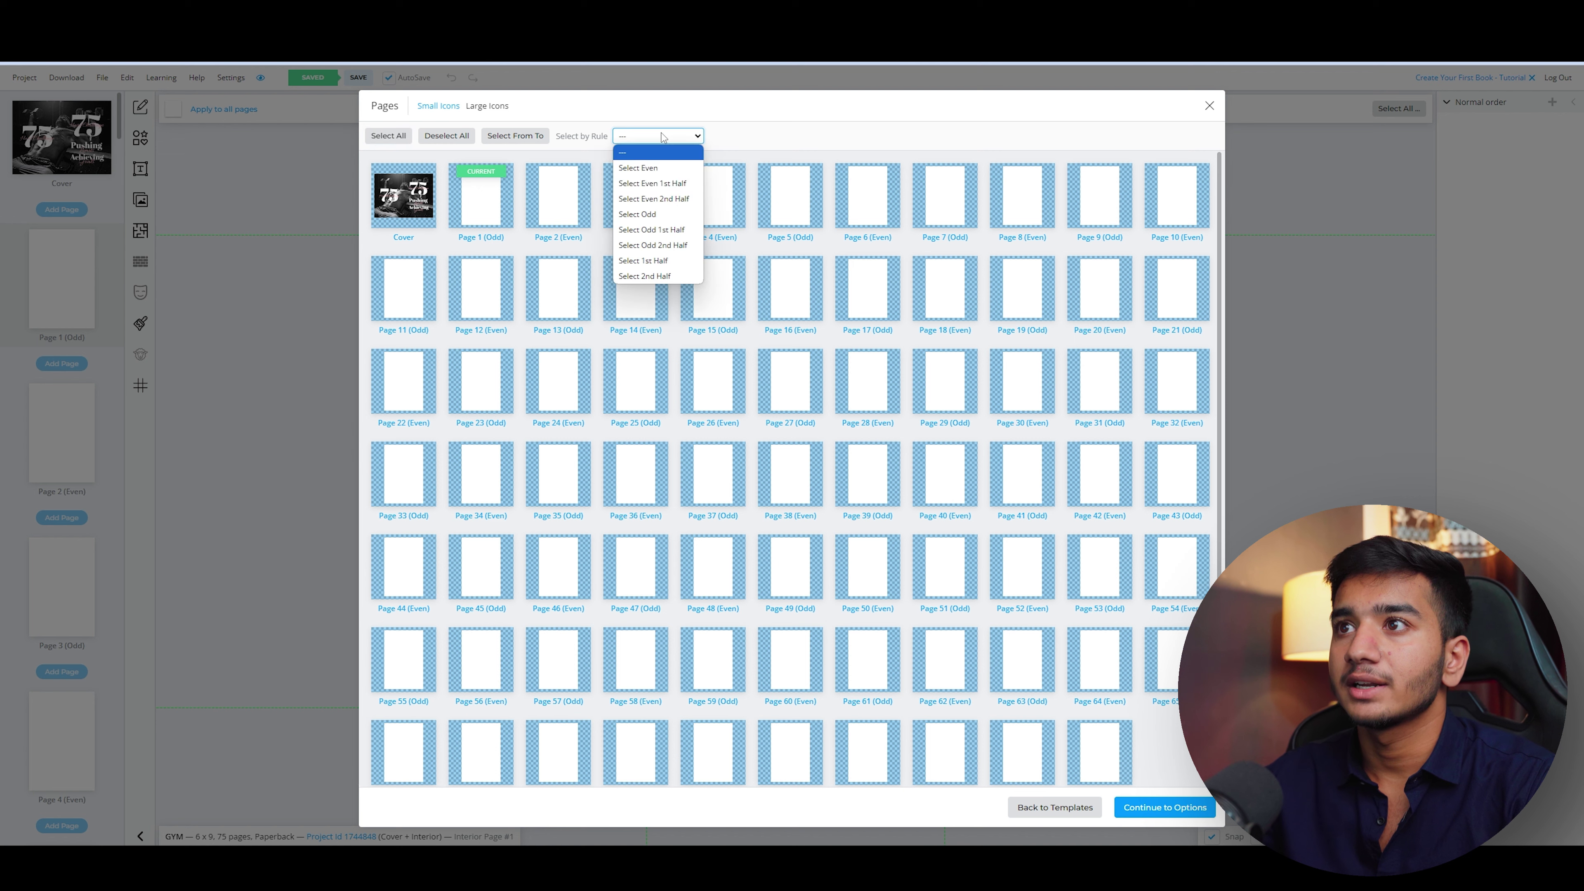
pyautogui.click(650, 219)
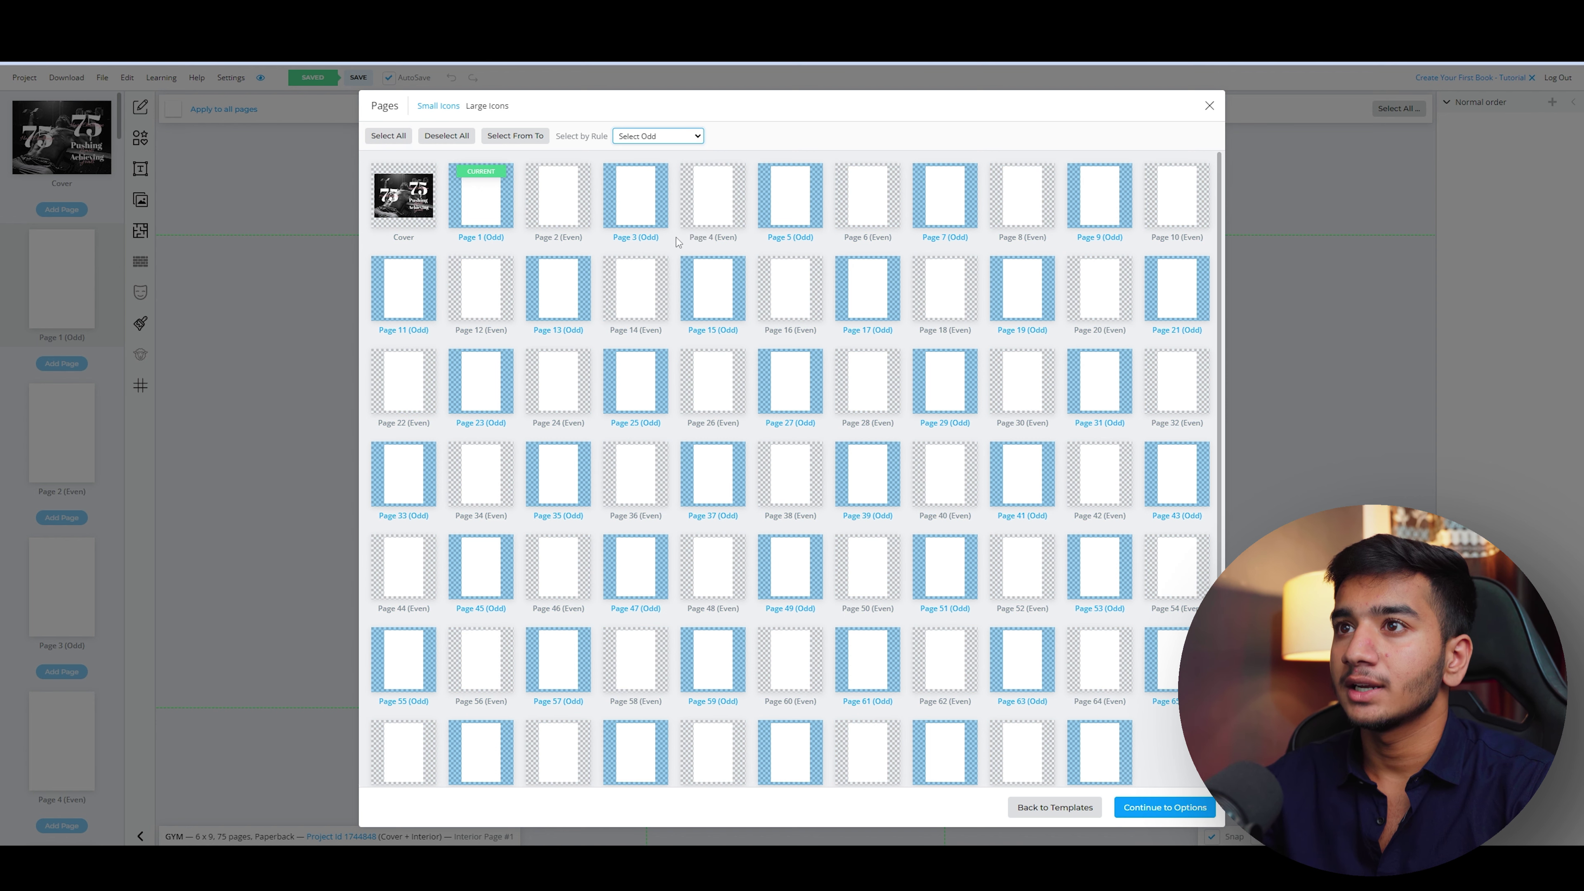
# - Apply the Fitness Calendar template to the selected odd pages
pyautogui.click(1165, 807)
pyautogui.click(1171, 816)
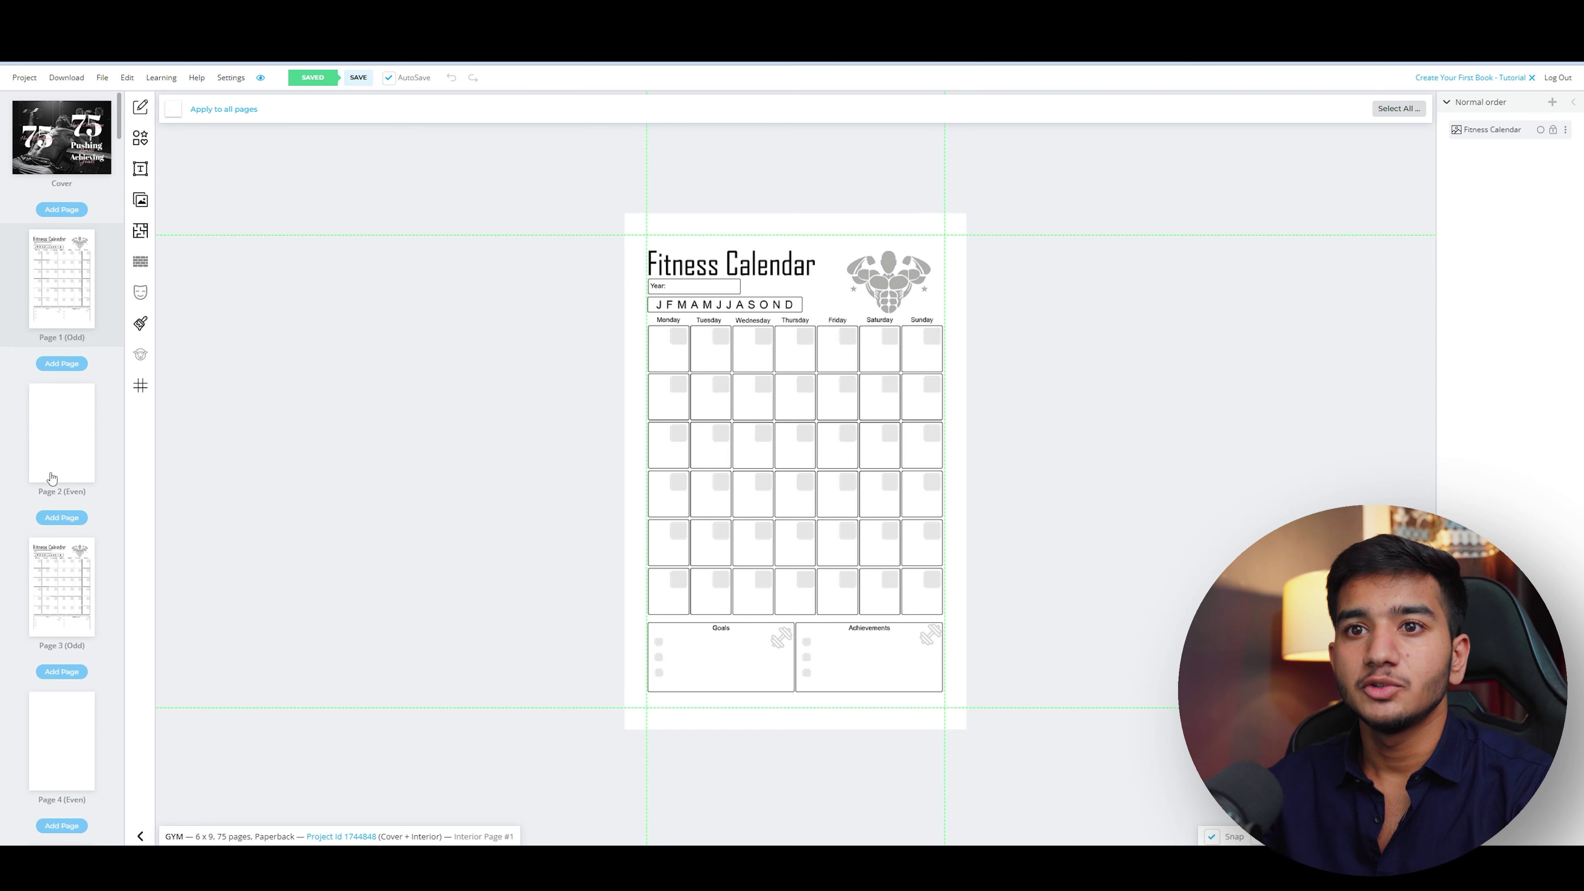
# - Open Page 2, clear the fitness search in the interior templates library and choose the College Ruled with Field template
pyautogui.click(50, 432)
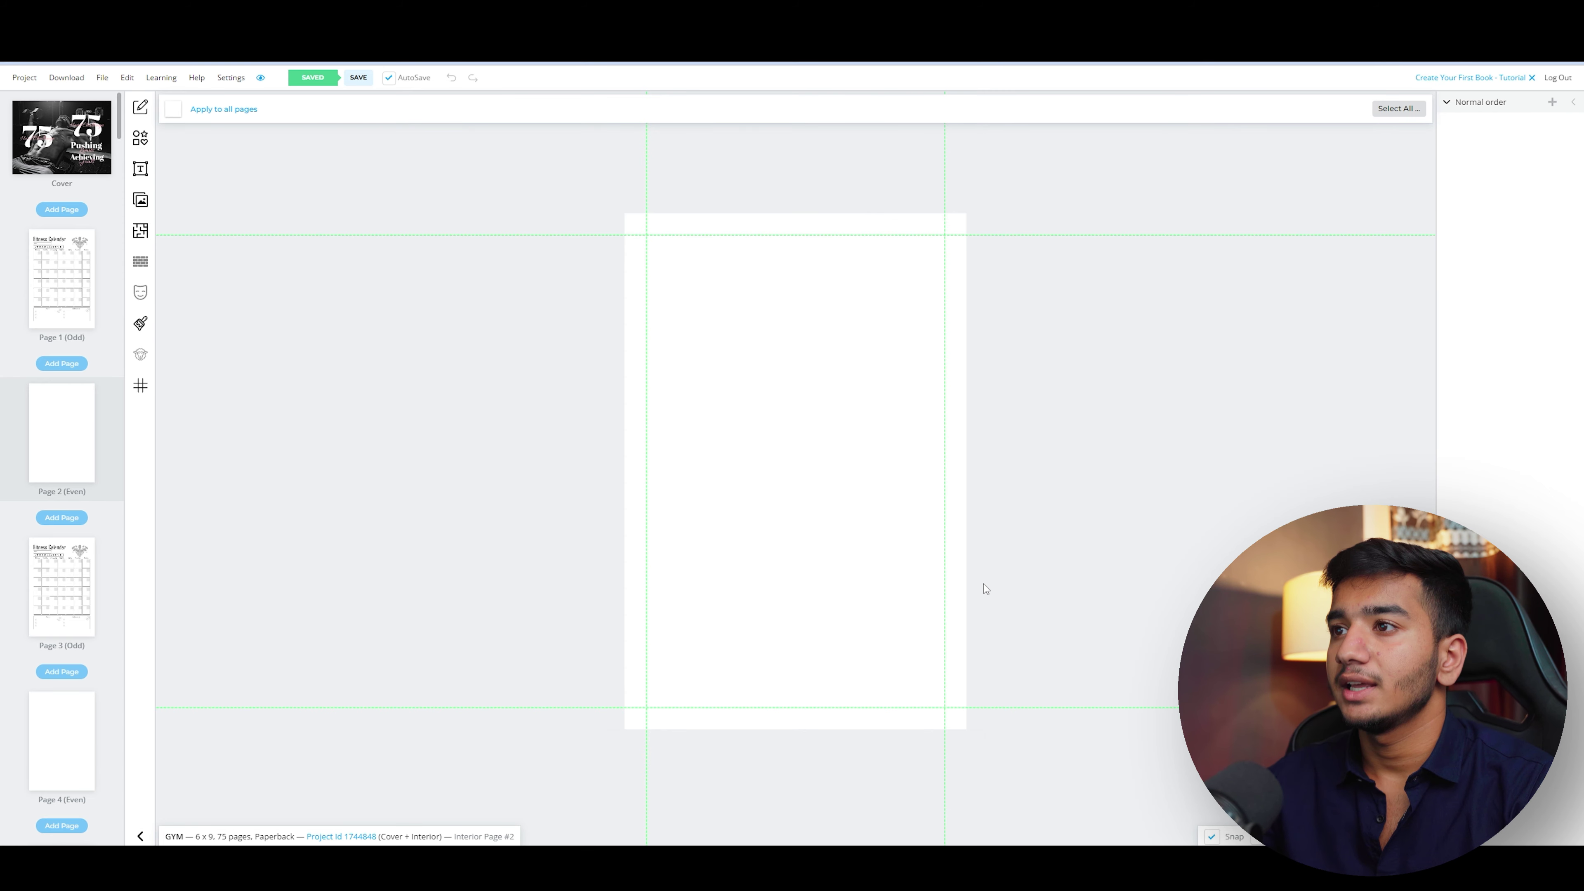
pyautogui.click(140, 230)
pyautogui.doubleClick(438, 141)
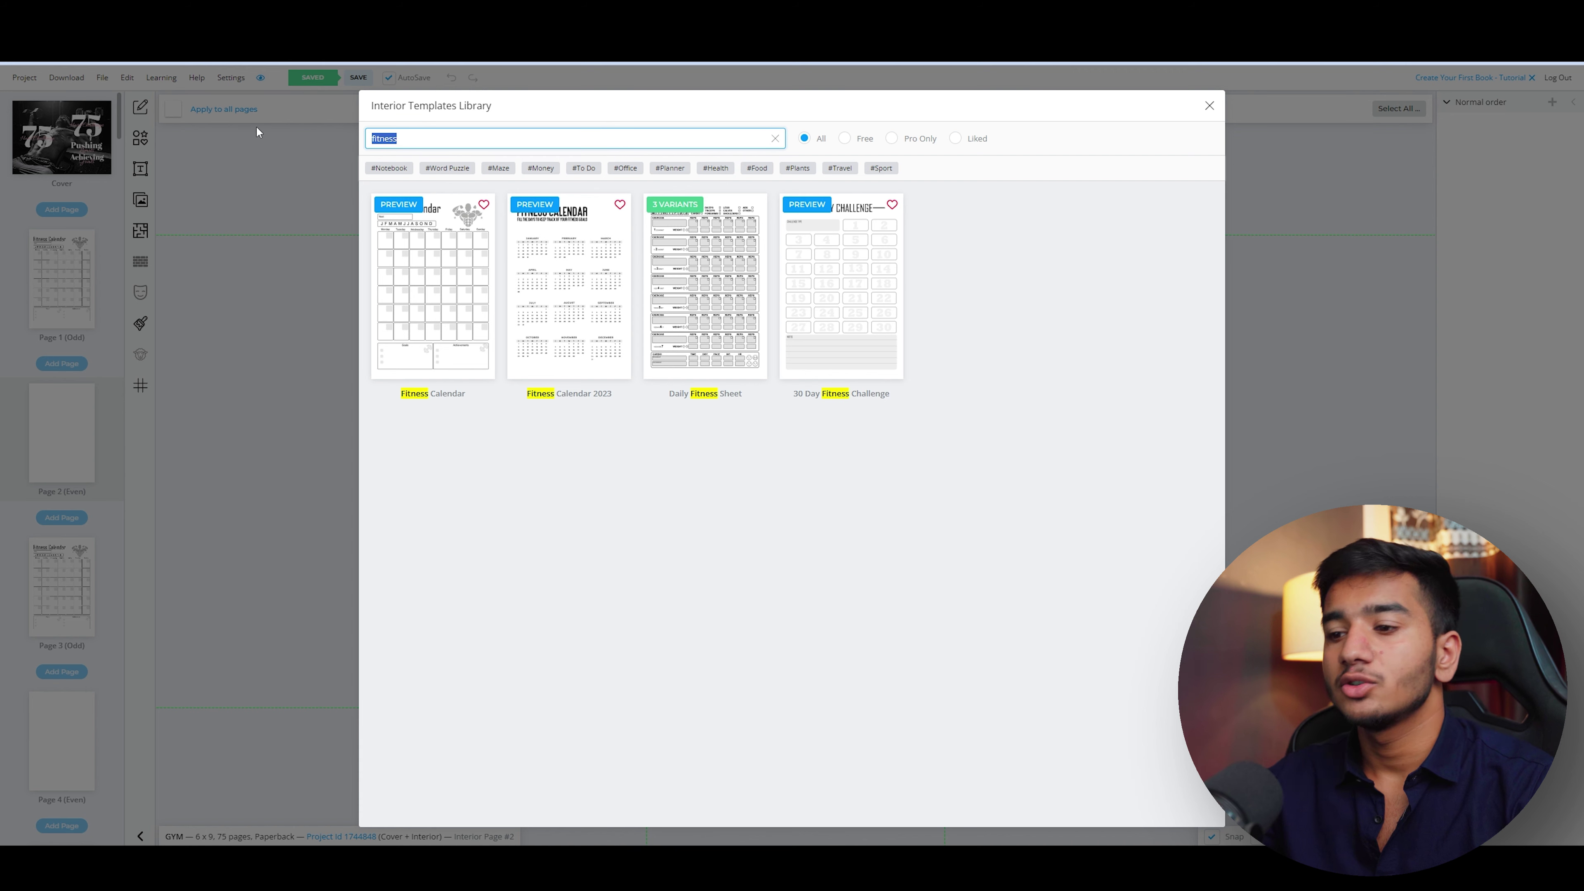
pyautogui.press('BackSpace')
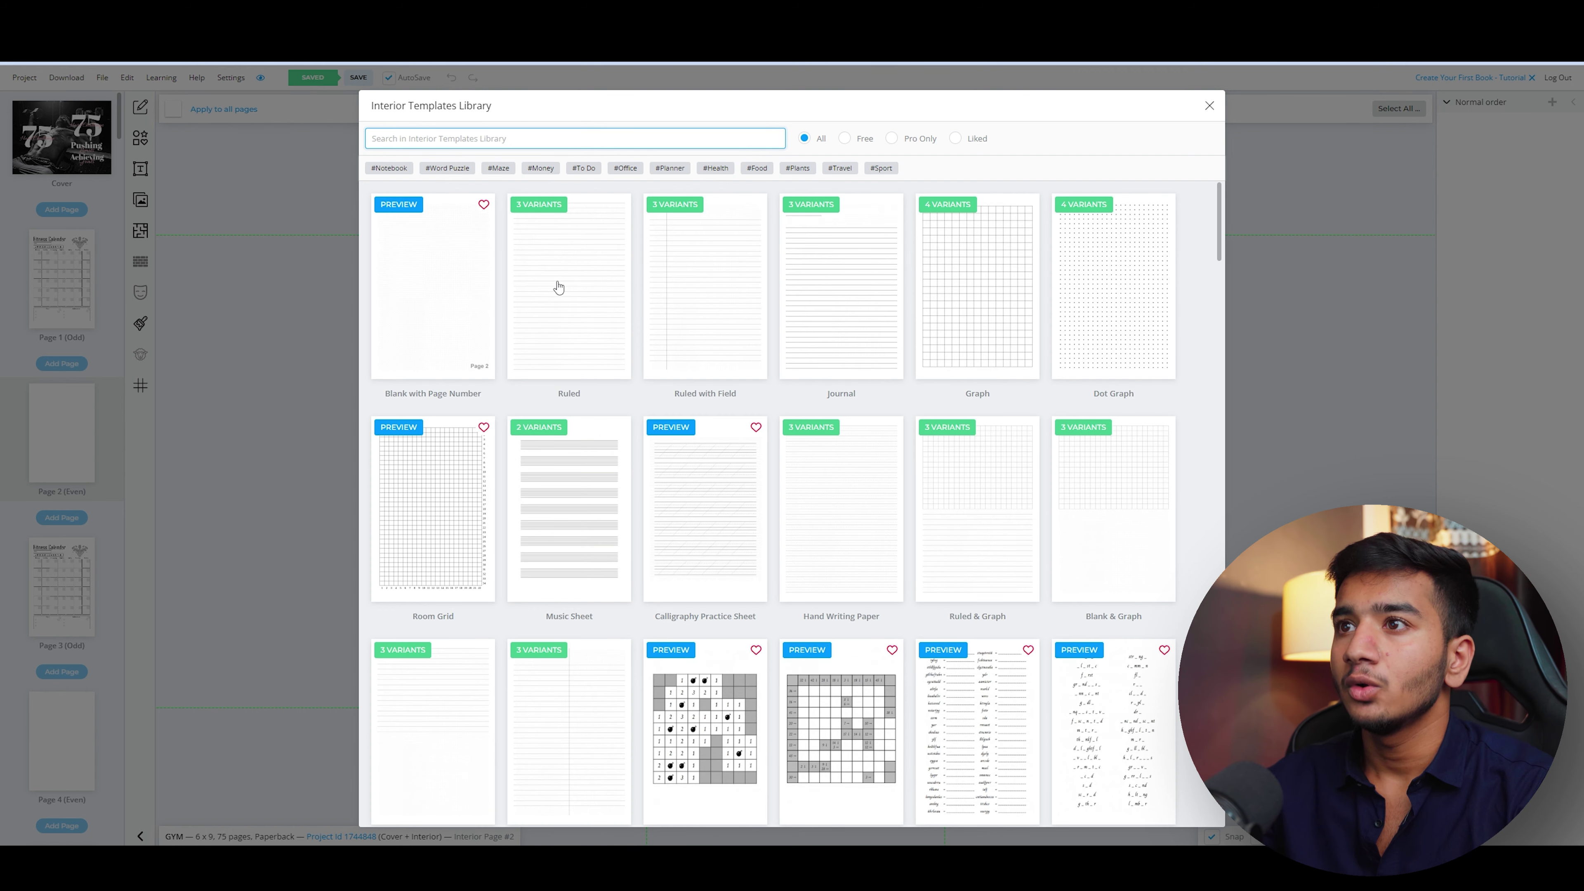
pyautogui.click(714, 299)
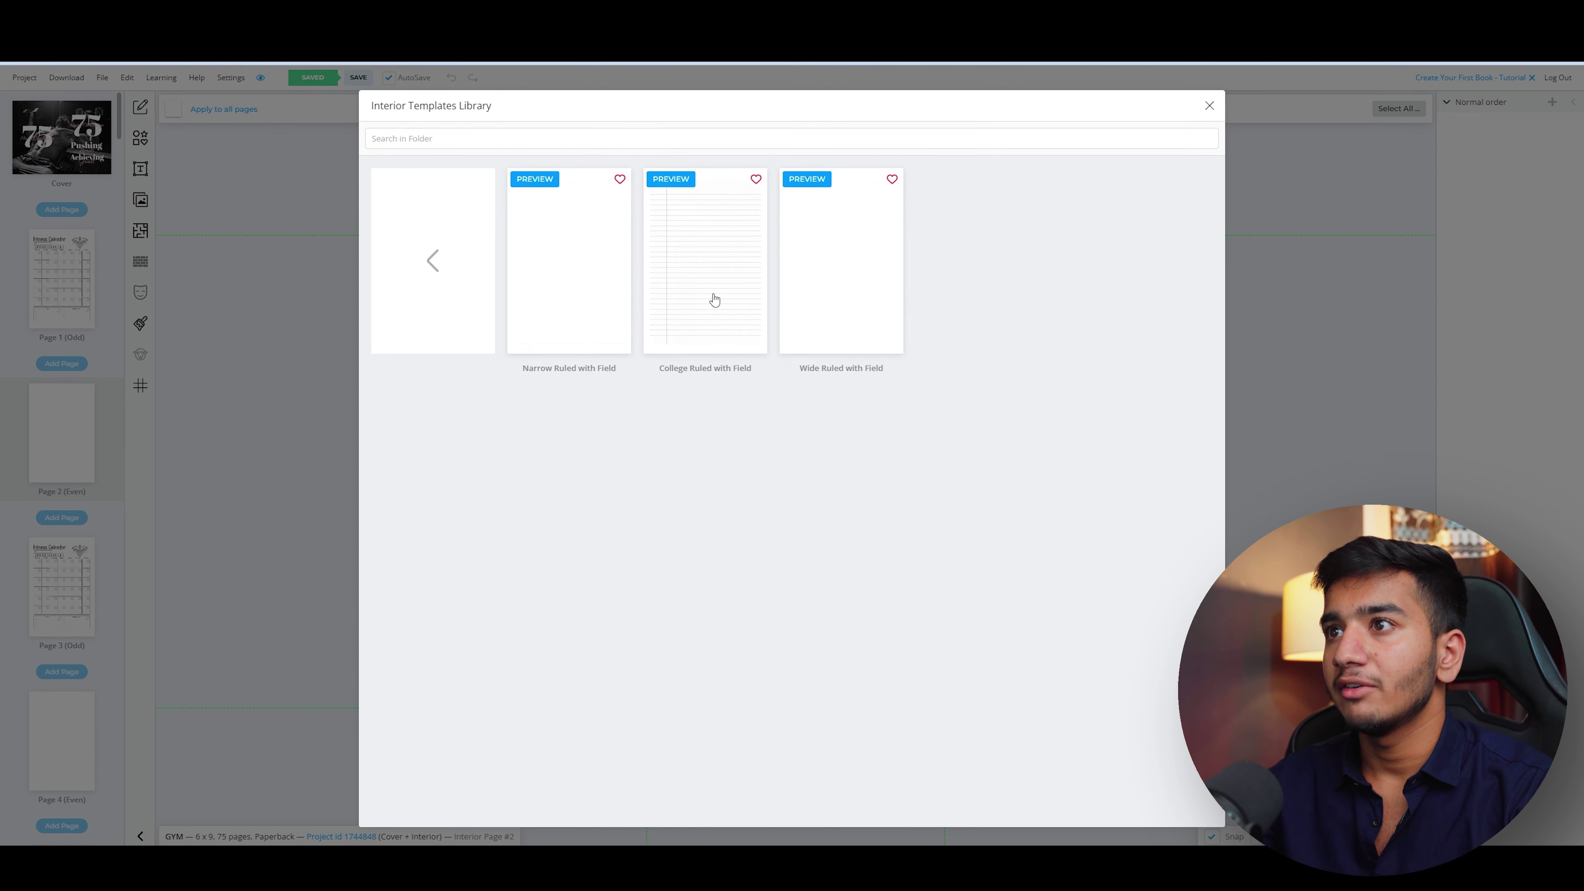
pyautogui.click(708, 307)
# - Select all even pages by rule and apply the College Ruled with Field template to them
pyautogui.click(646, 139)
pyautogui.click(642, 168)
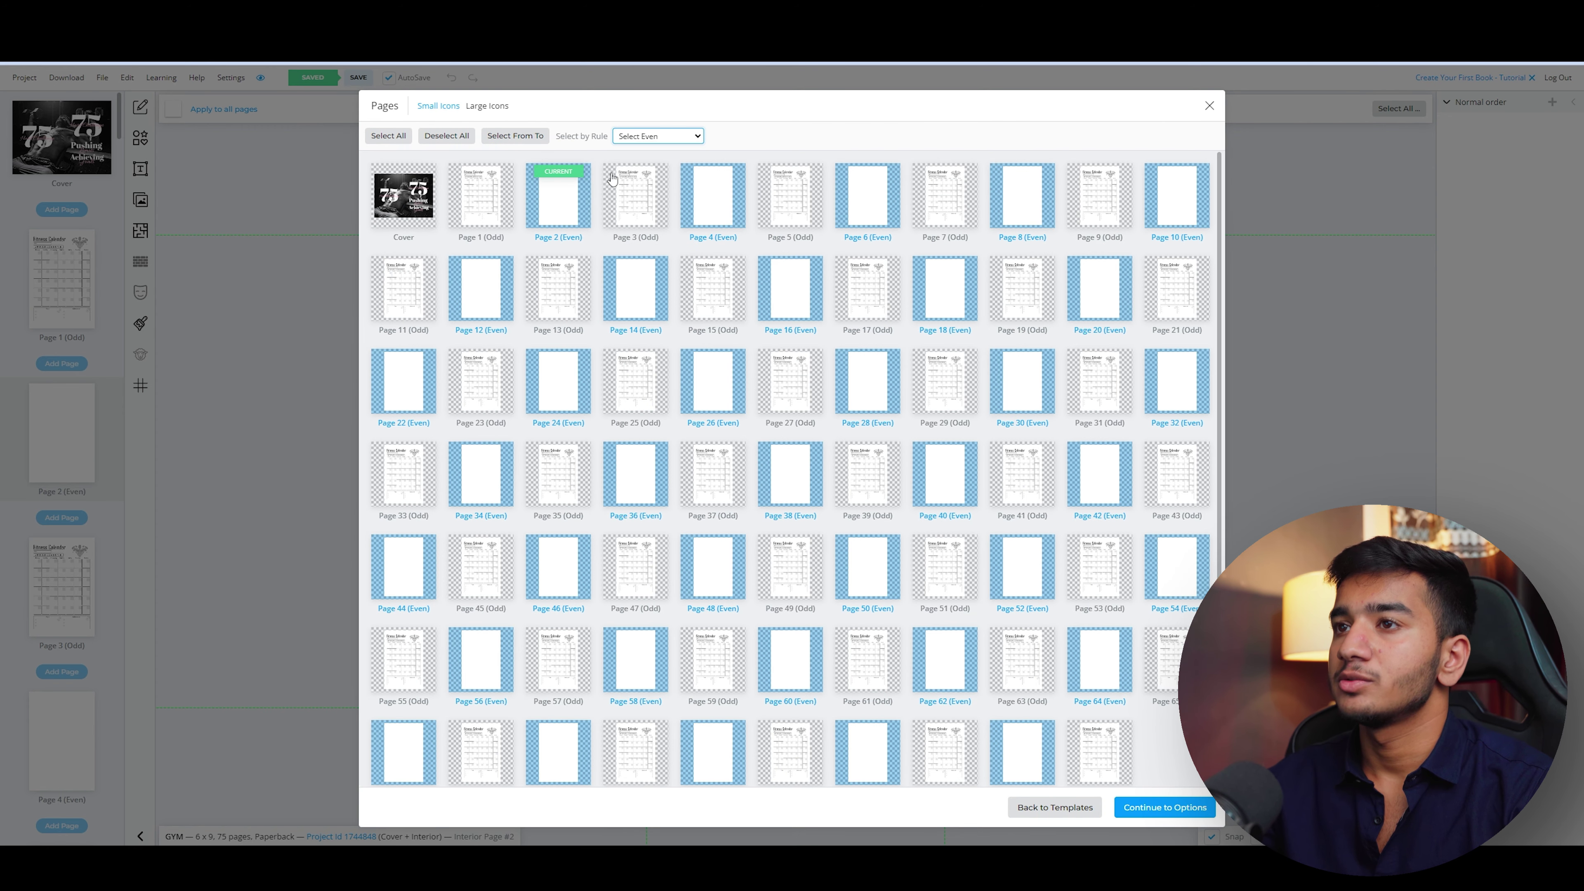
pyautogui.click(1167, 814)
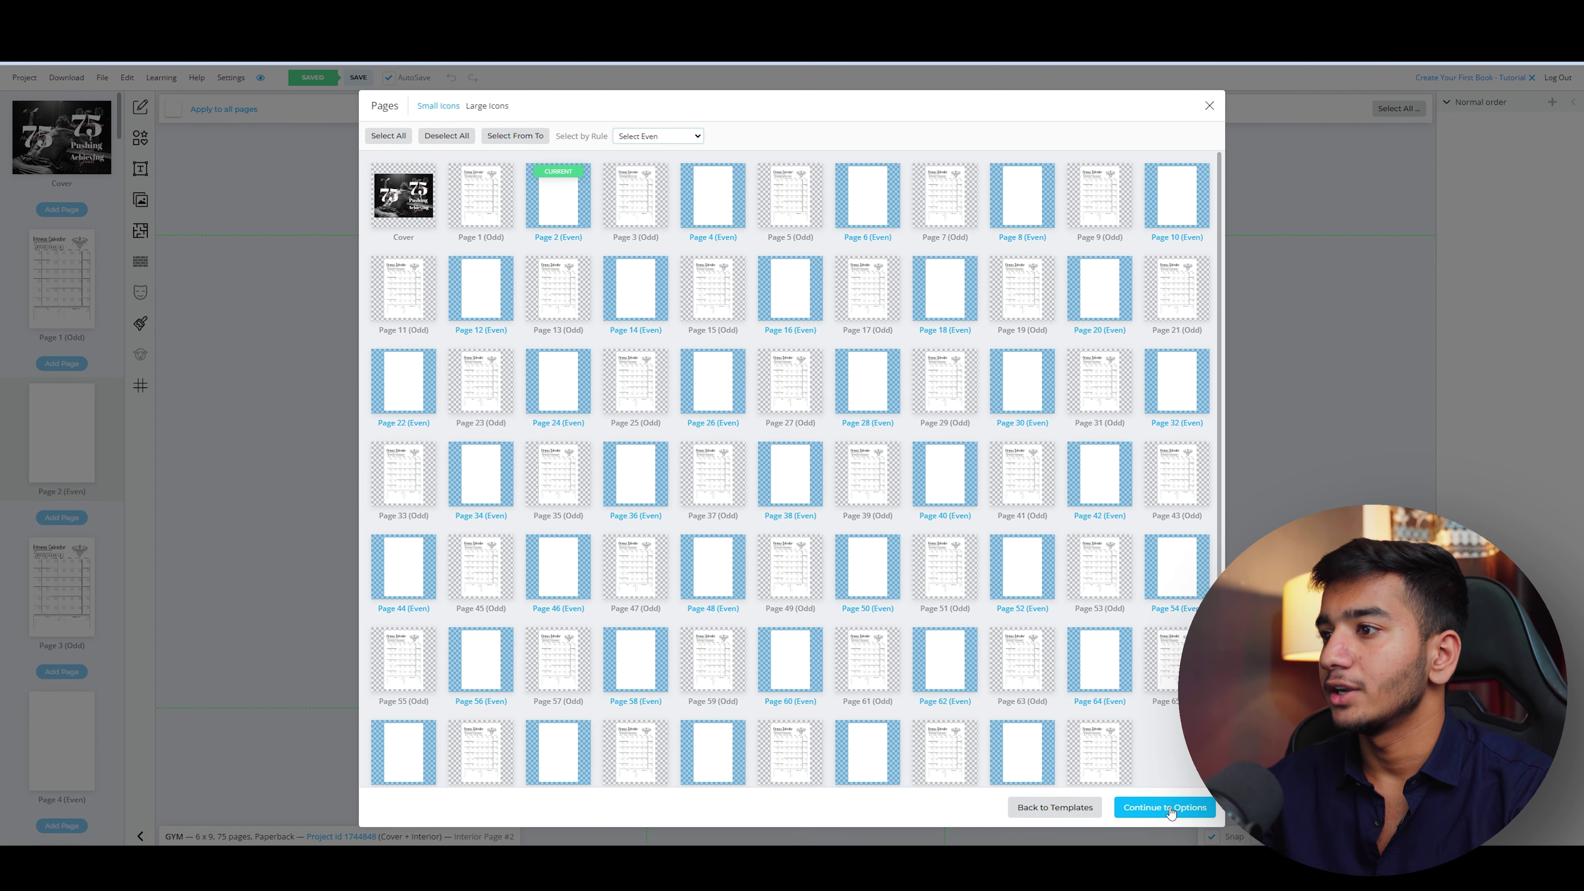
pyautogui.click(1192, 807)
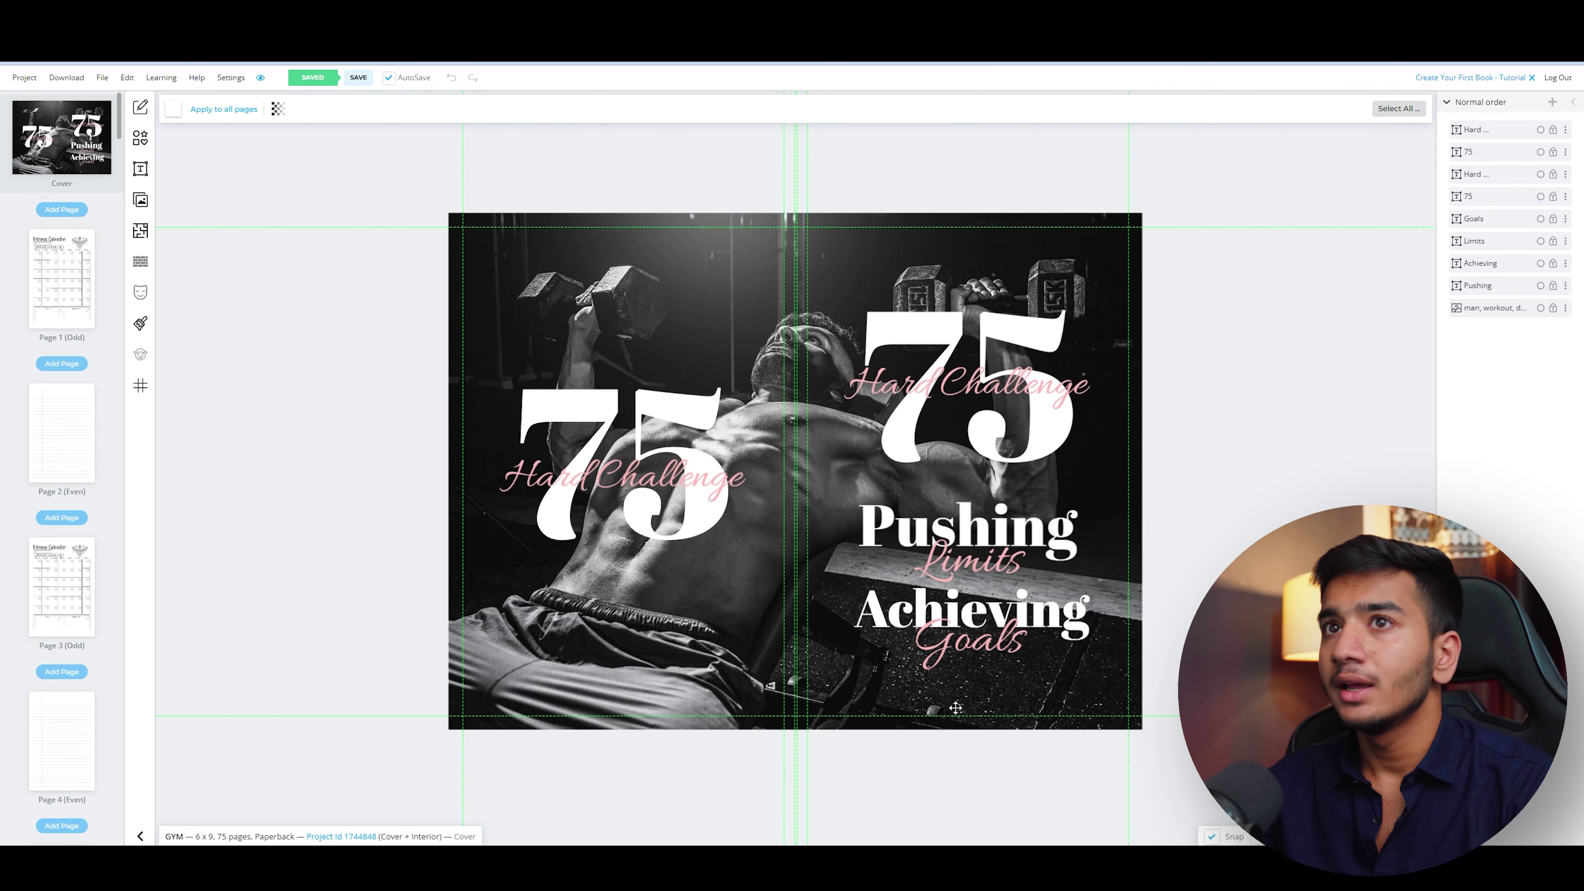
# - Download the current project in RGB for eBooks, and close the folder with the downloaded cover and interior files
pyautogui.click(70, 79)
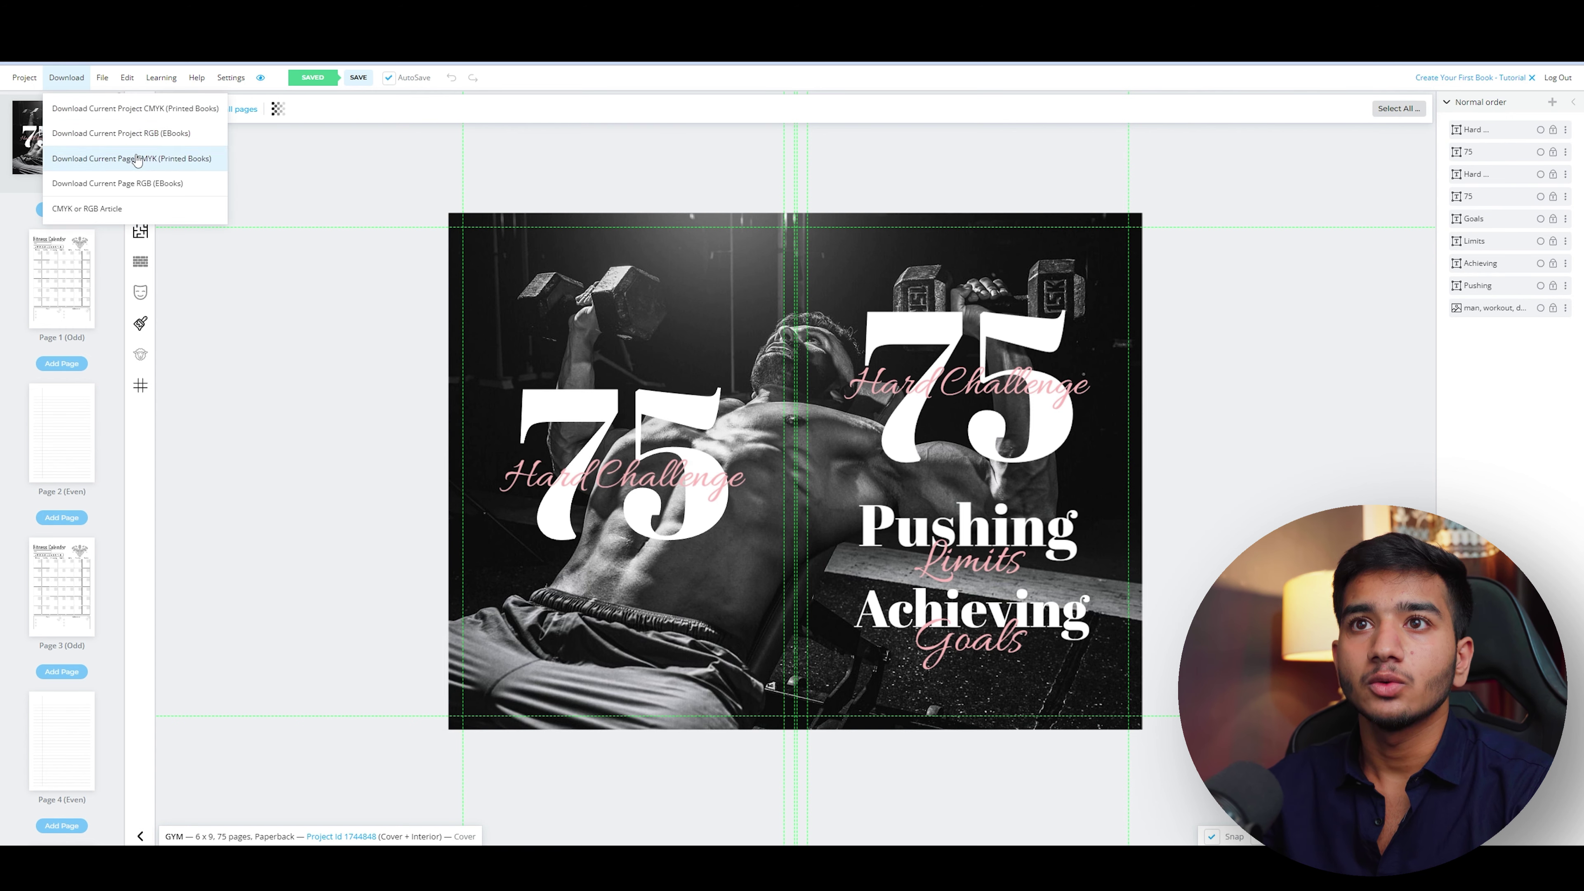
pyautogui.click(136, 136)
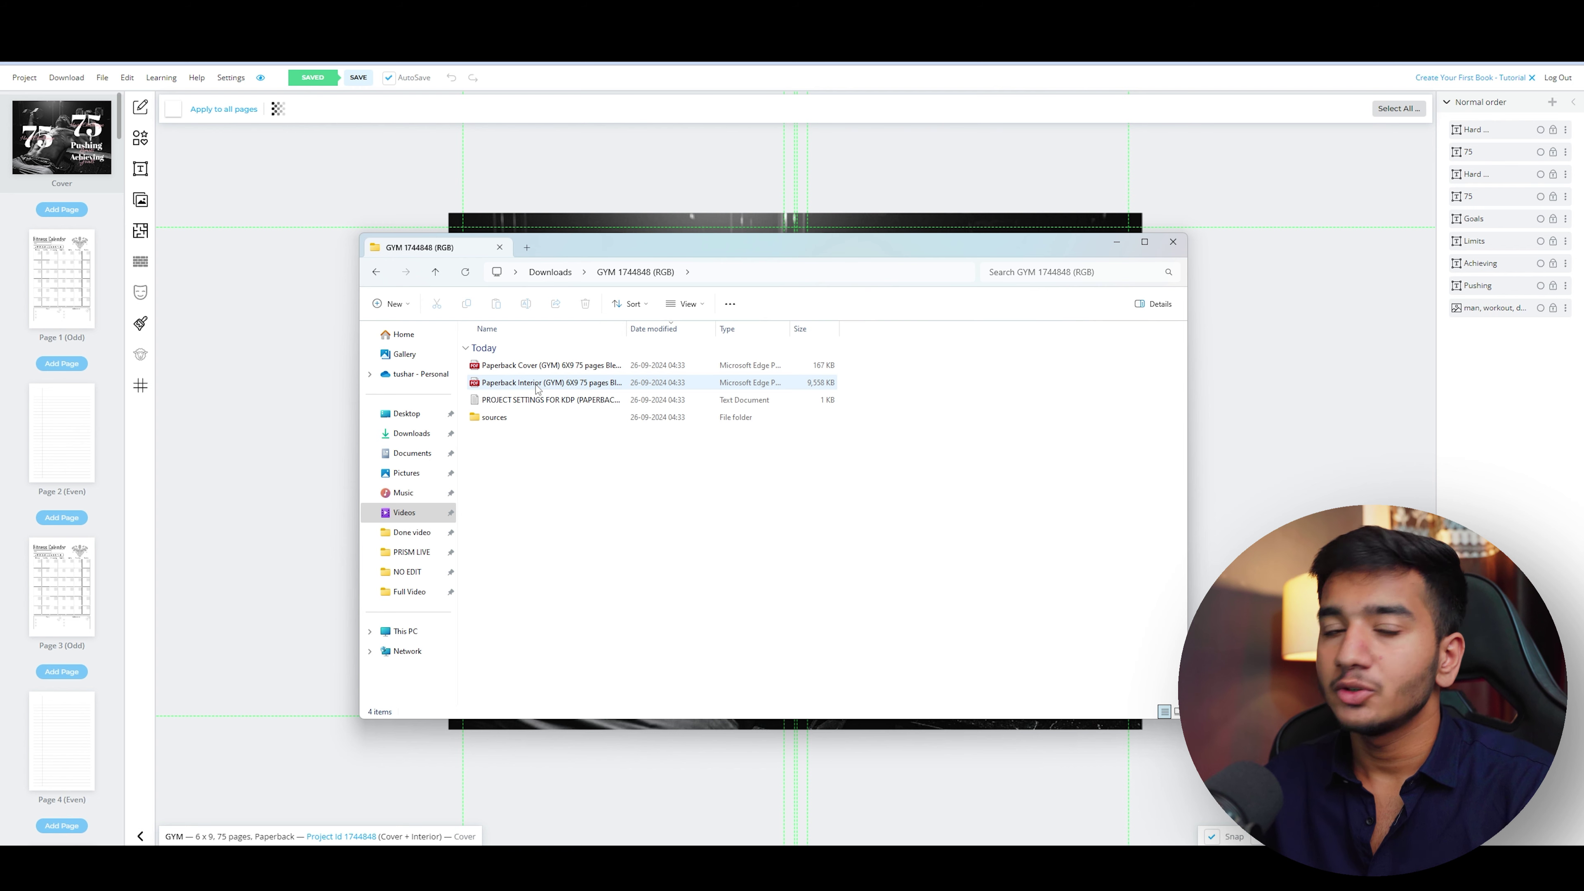
pyautogui.hotkey('alt', 'F4')
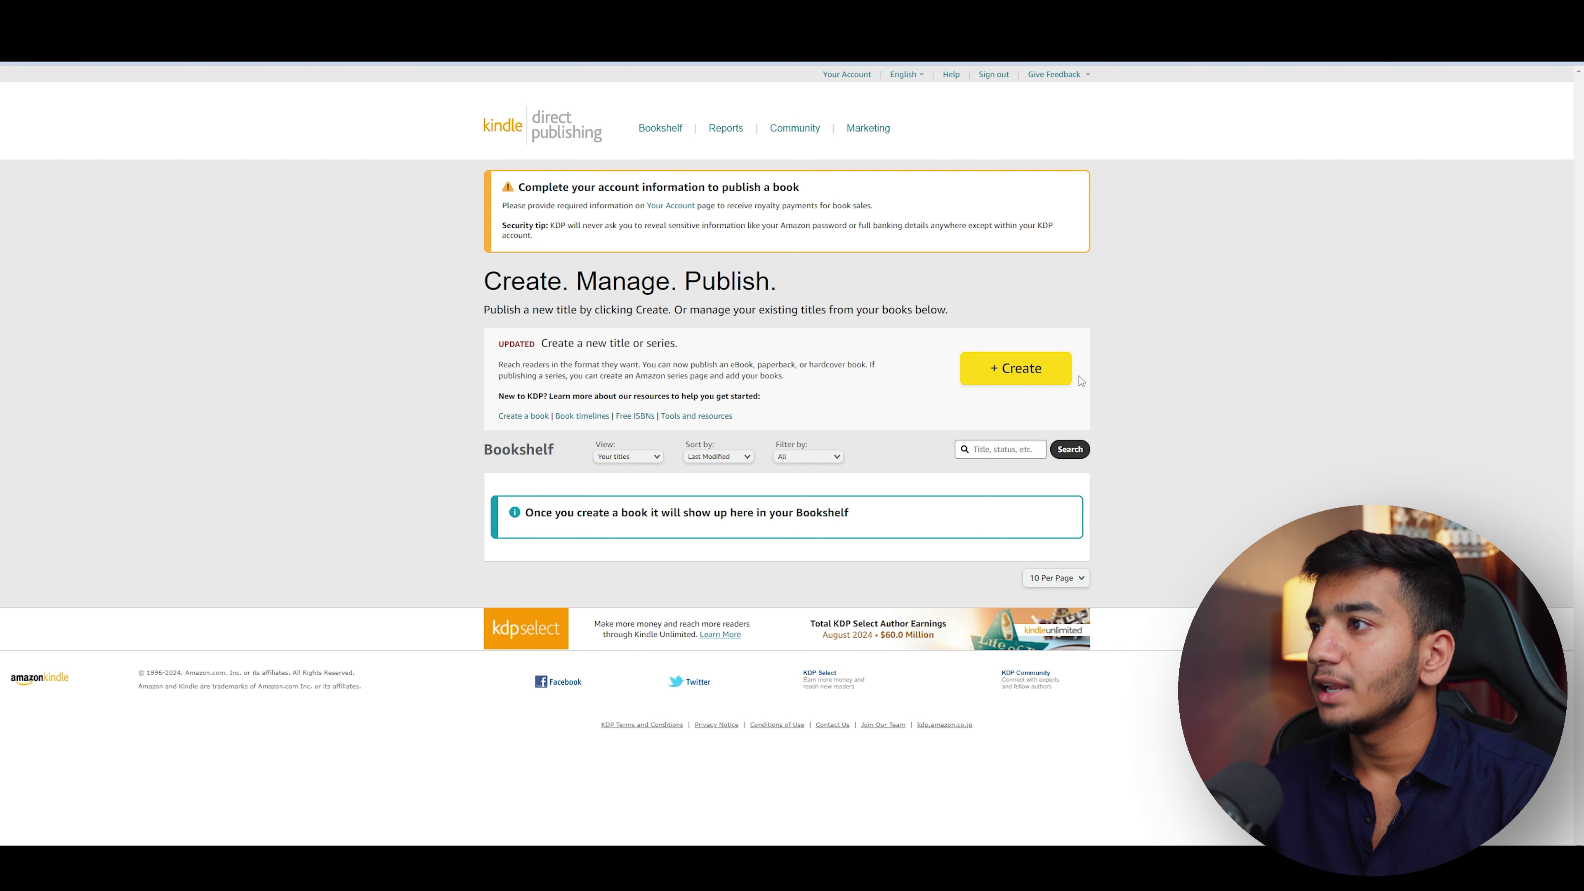
# - Start a new paperback title in Kindle Direct Publishing
pyautogui.click(1054, 371)
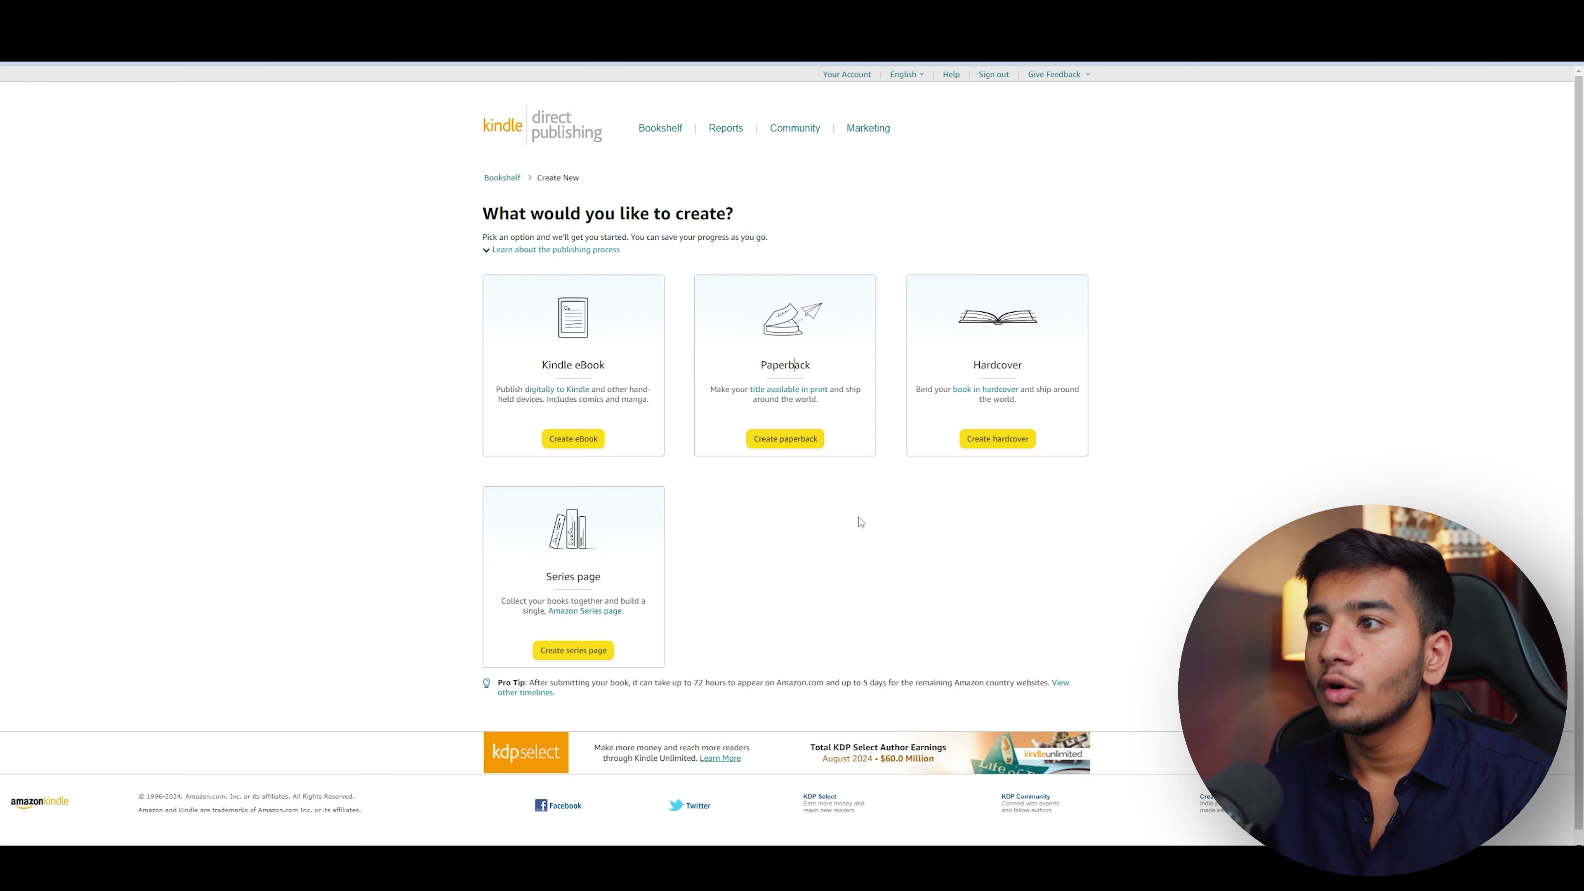
pyautogui.moveTo(758, 365); pyautogui.dragTo(843, 365)
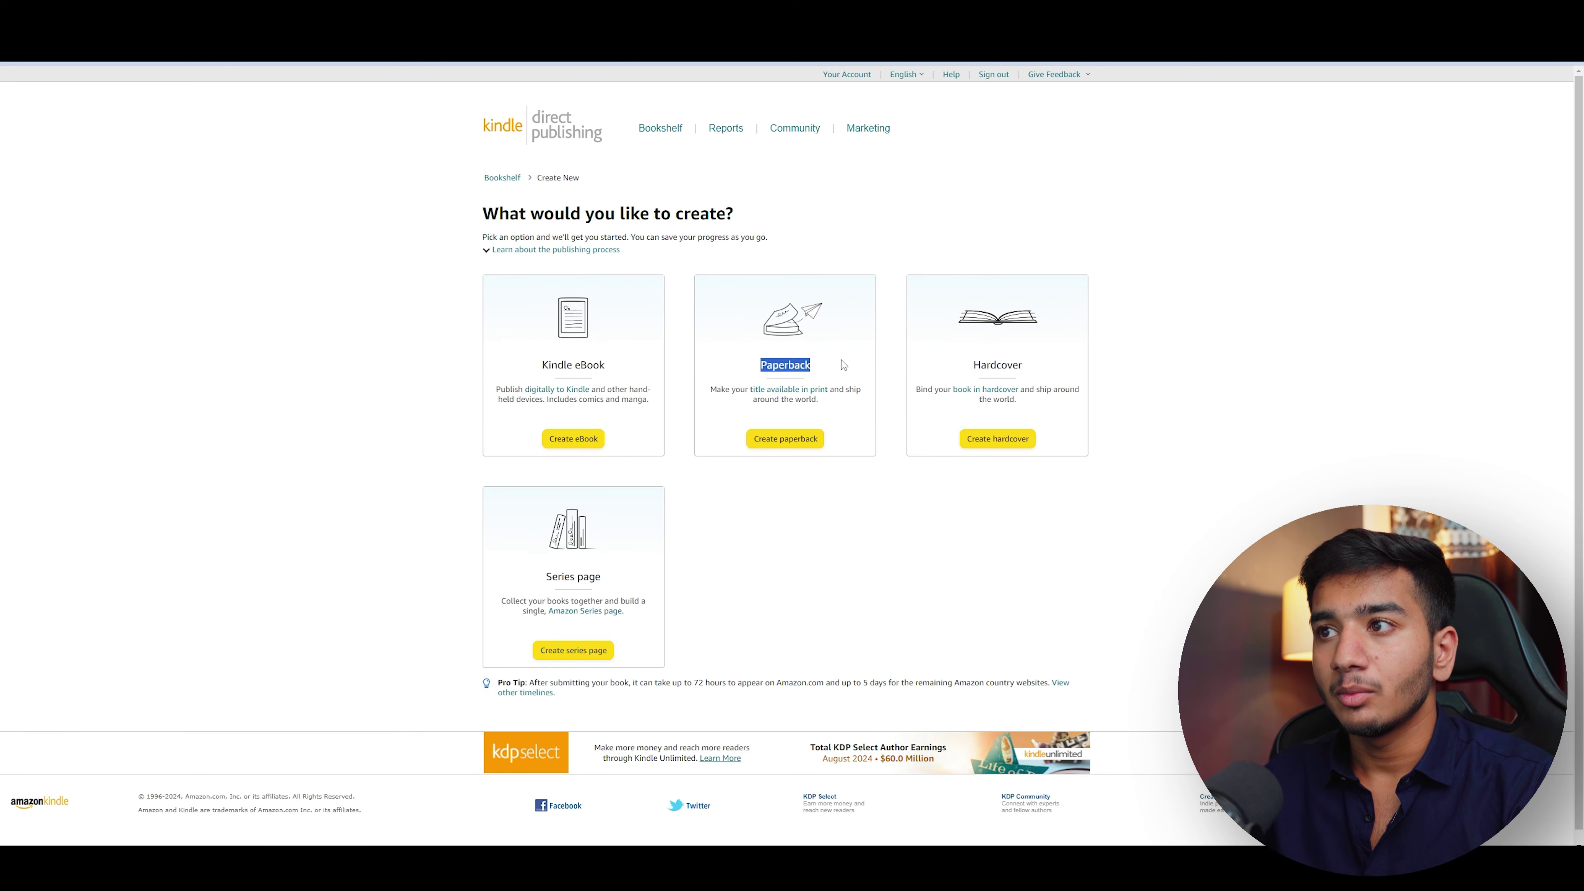
pyautogui.moveTo(970, 365); pyautogui.dragTo(1043, 376)
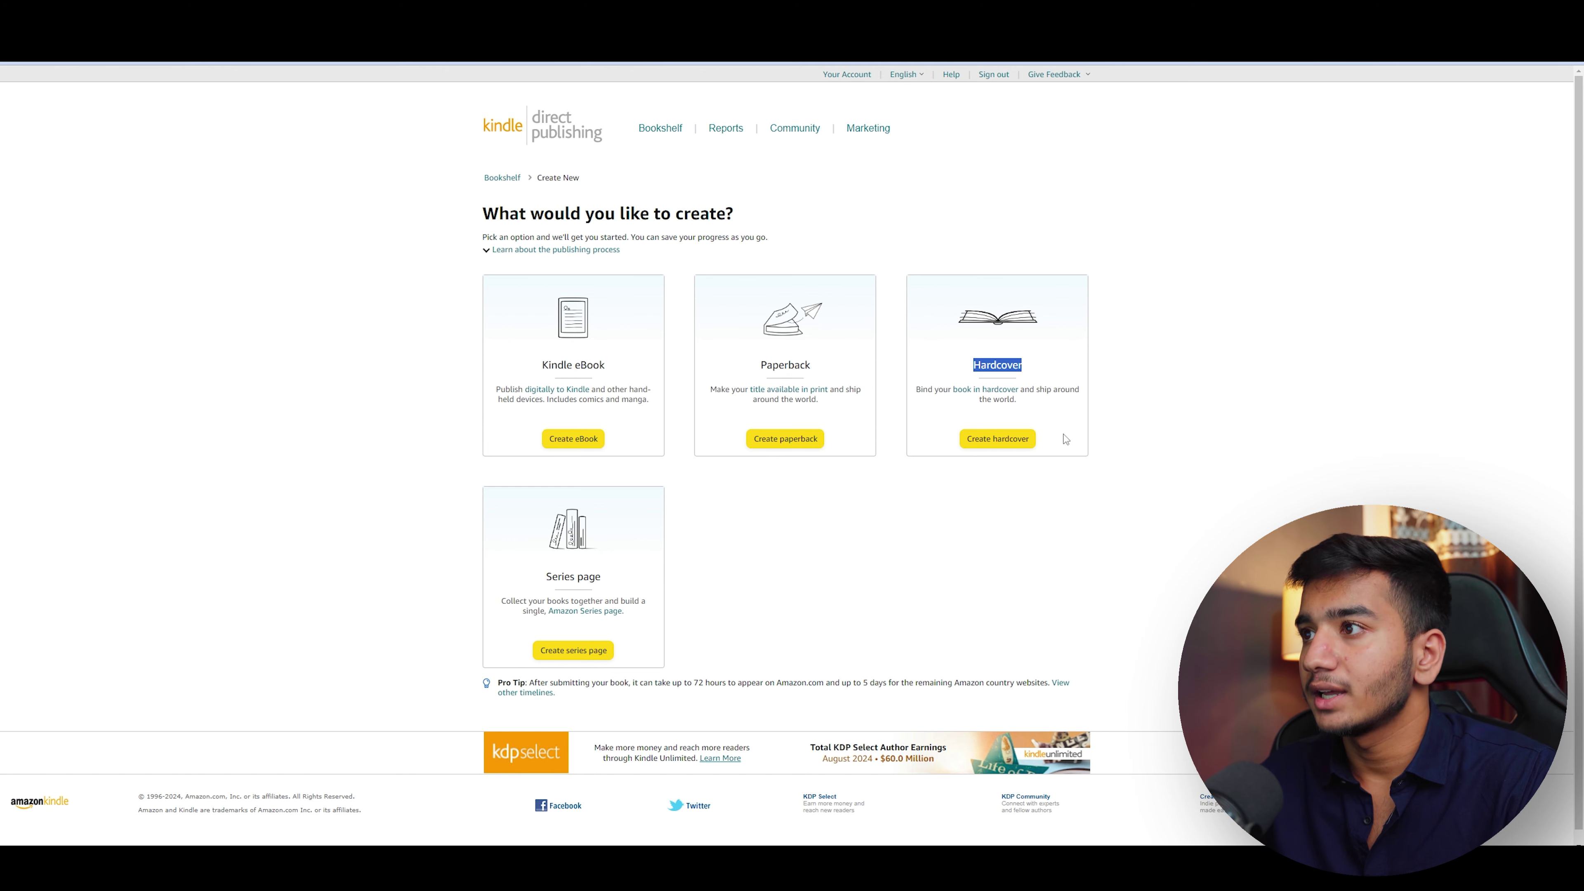
pyautogui.click(793, 443)
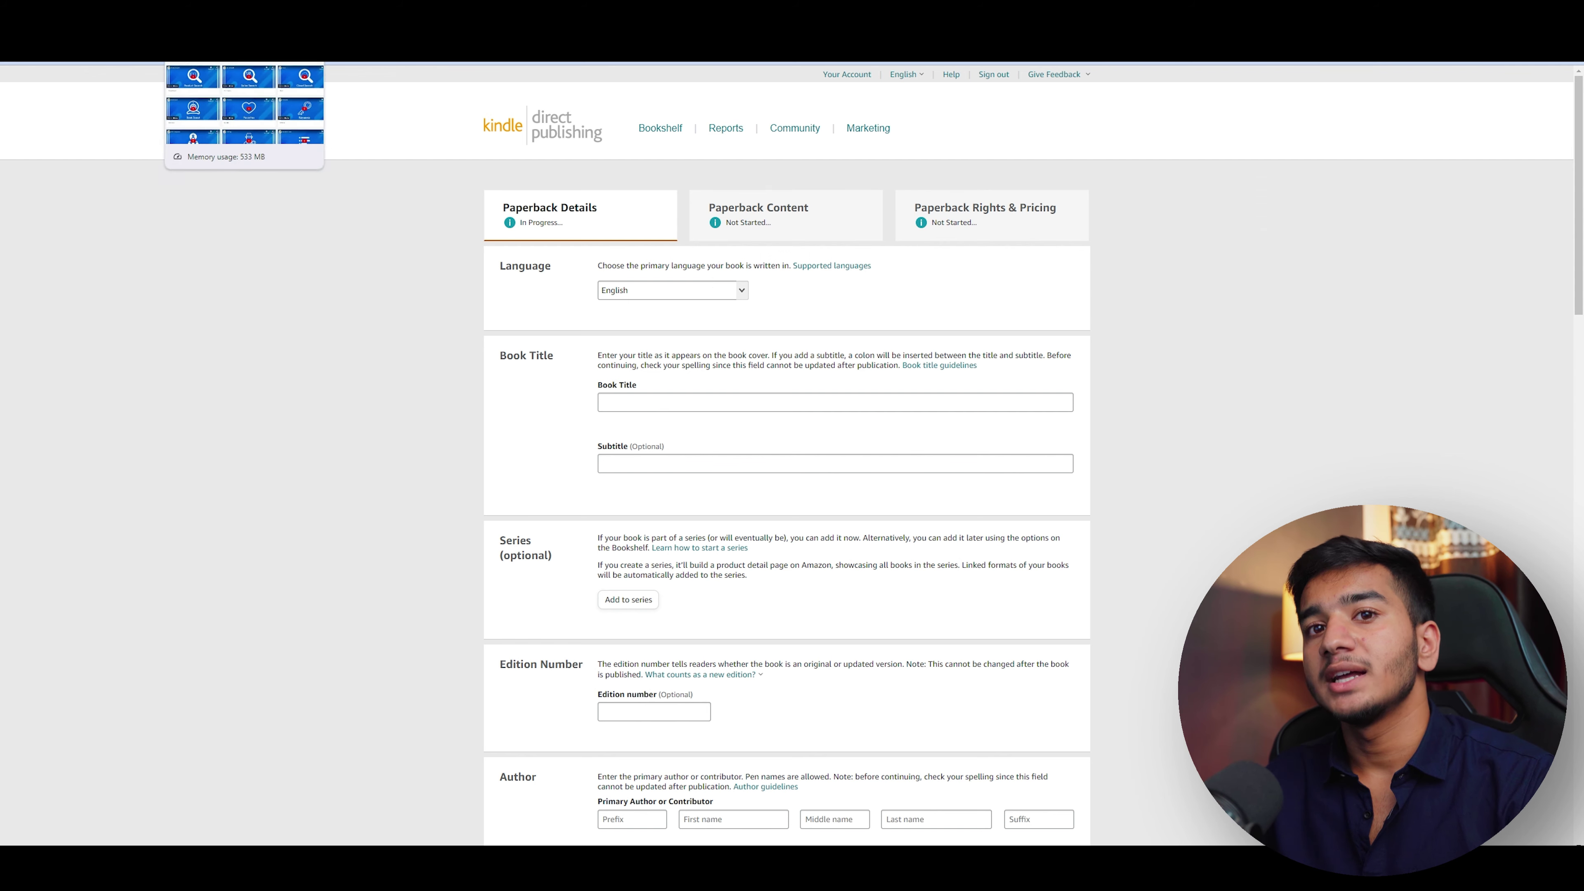
# - Switch to Book Bolt and look at its Research and Create tool sets
pyautogui.click(244, 50)
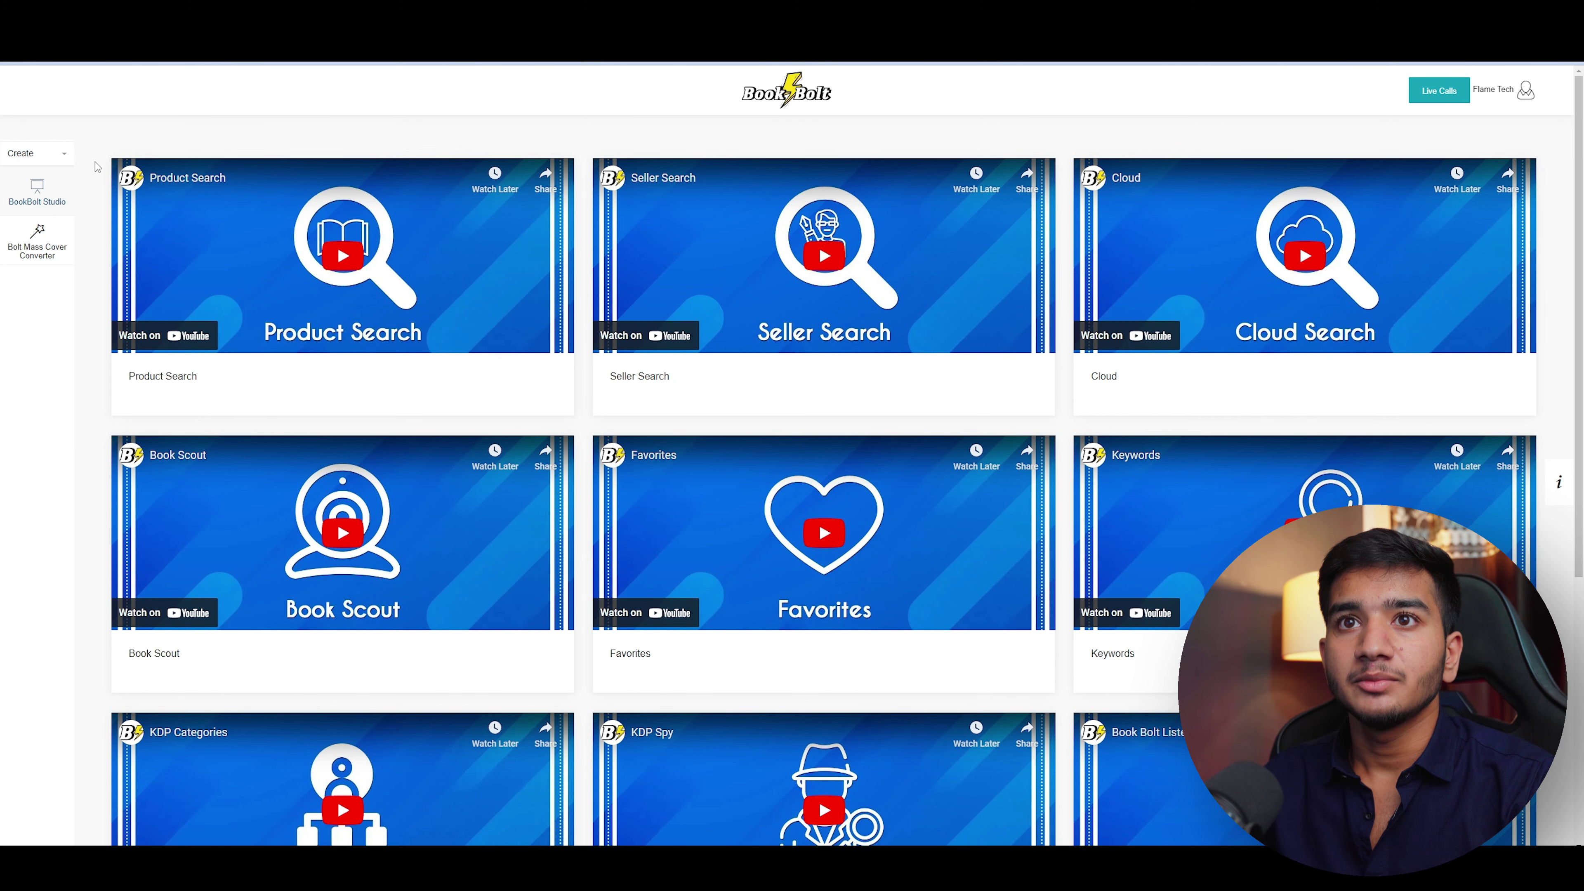
pyautogui.click(49, 159)
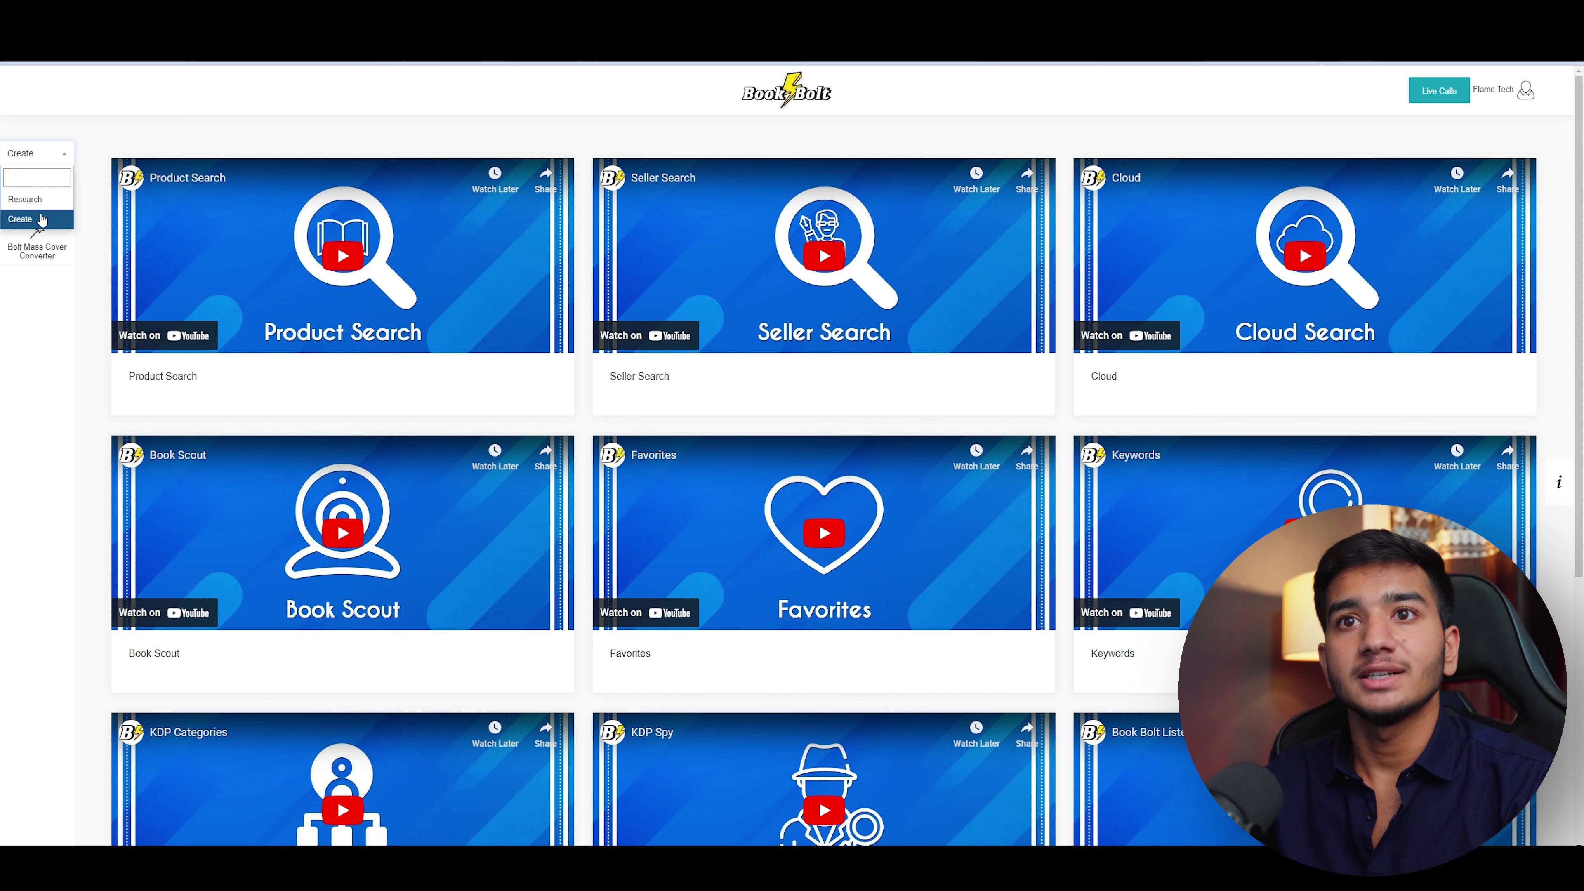
pyautogui.click(40, 218)
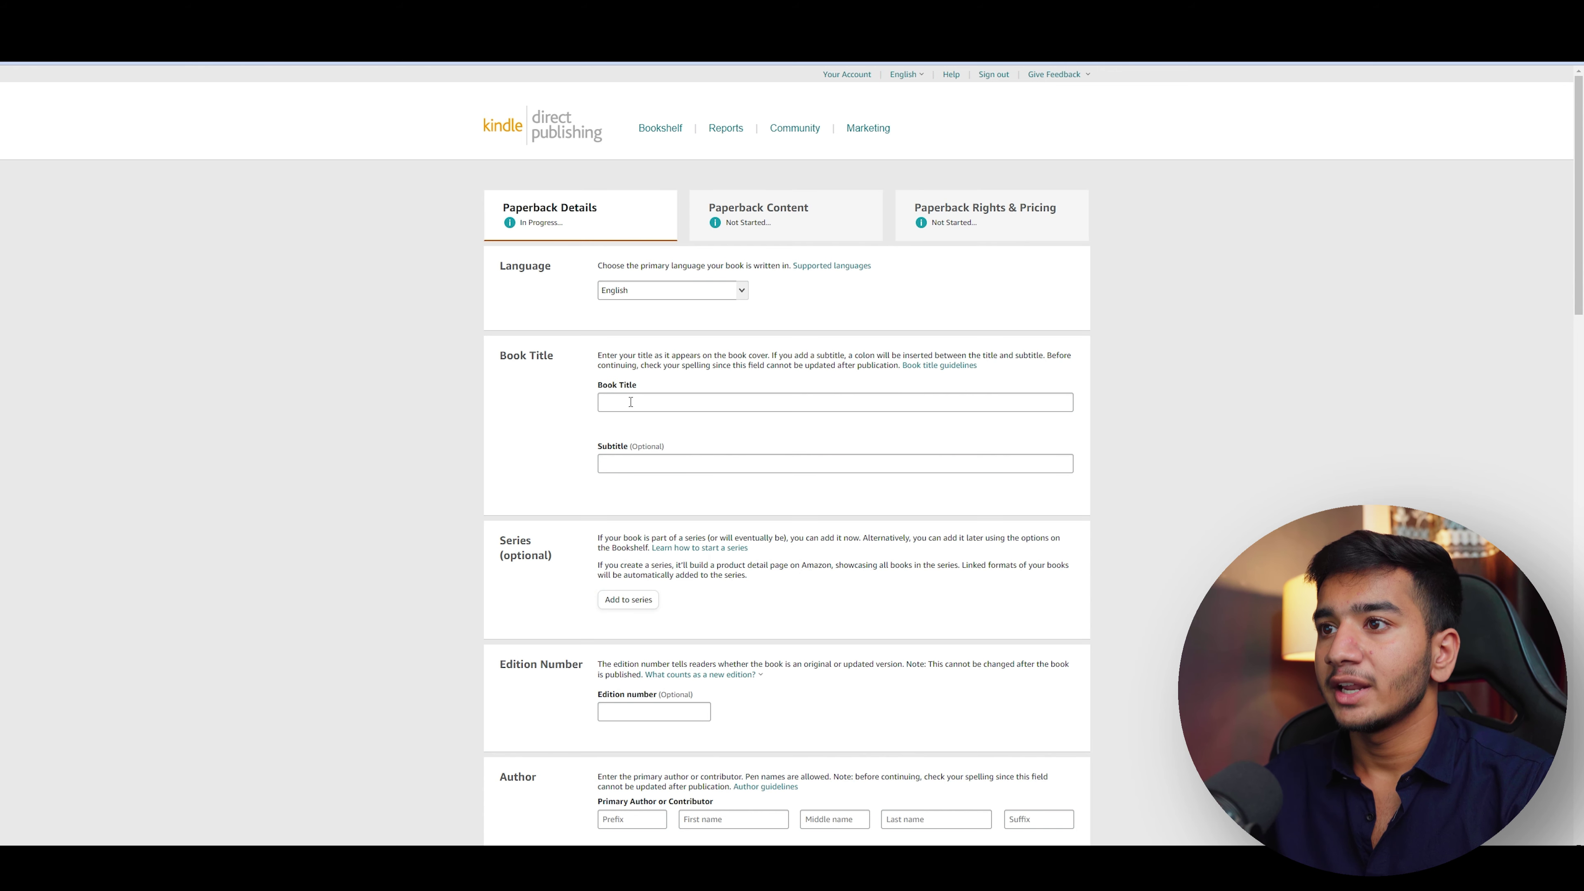
# - Return to Kindle Direct Publishing and review the Paperback Details form from the book title and subtitle down to the contributors
pyautogui.click(630, 402)
pyautogui.click(655, 453)
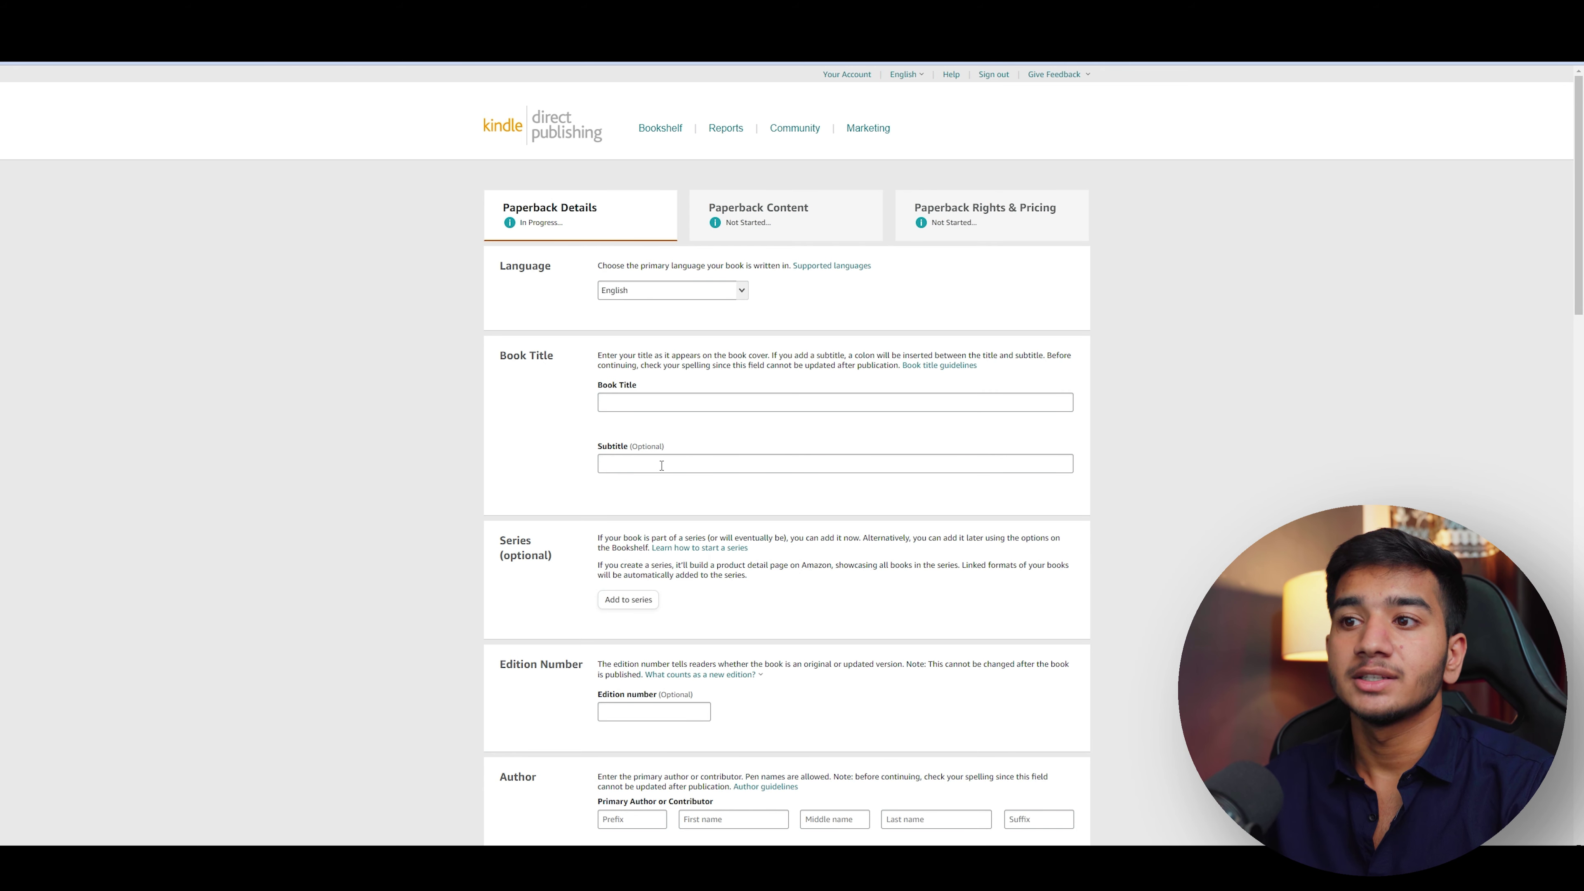
pyautogui.scroll(-1, 784, 583)
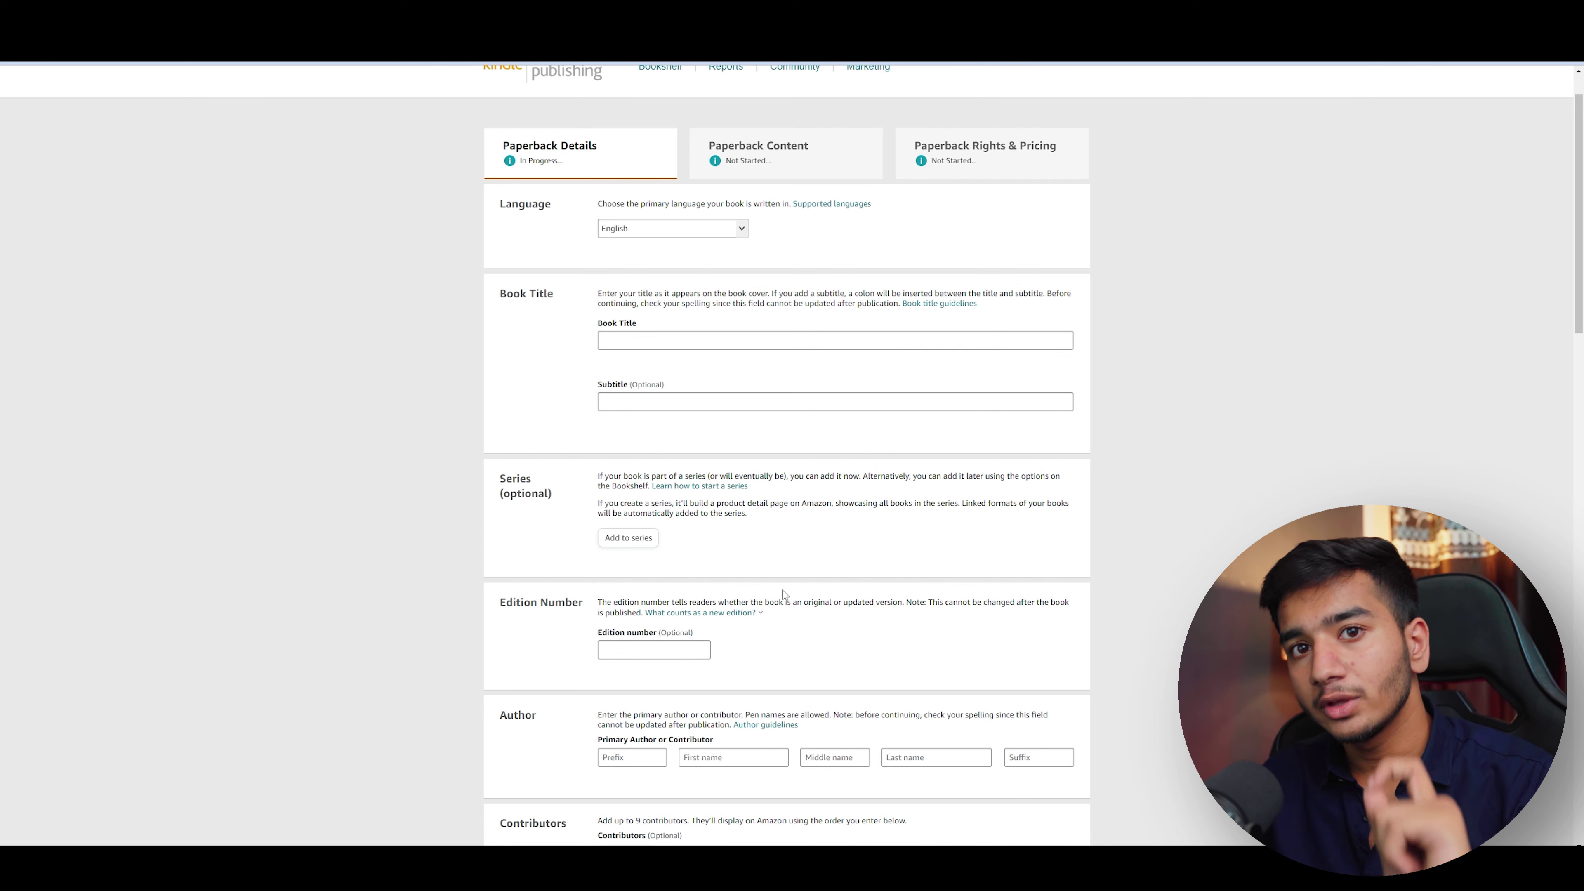
pyautogui.scroll(-2, 793, 617)
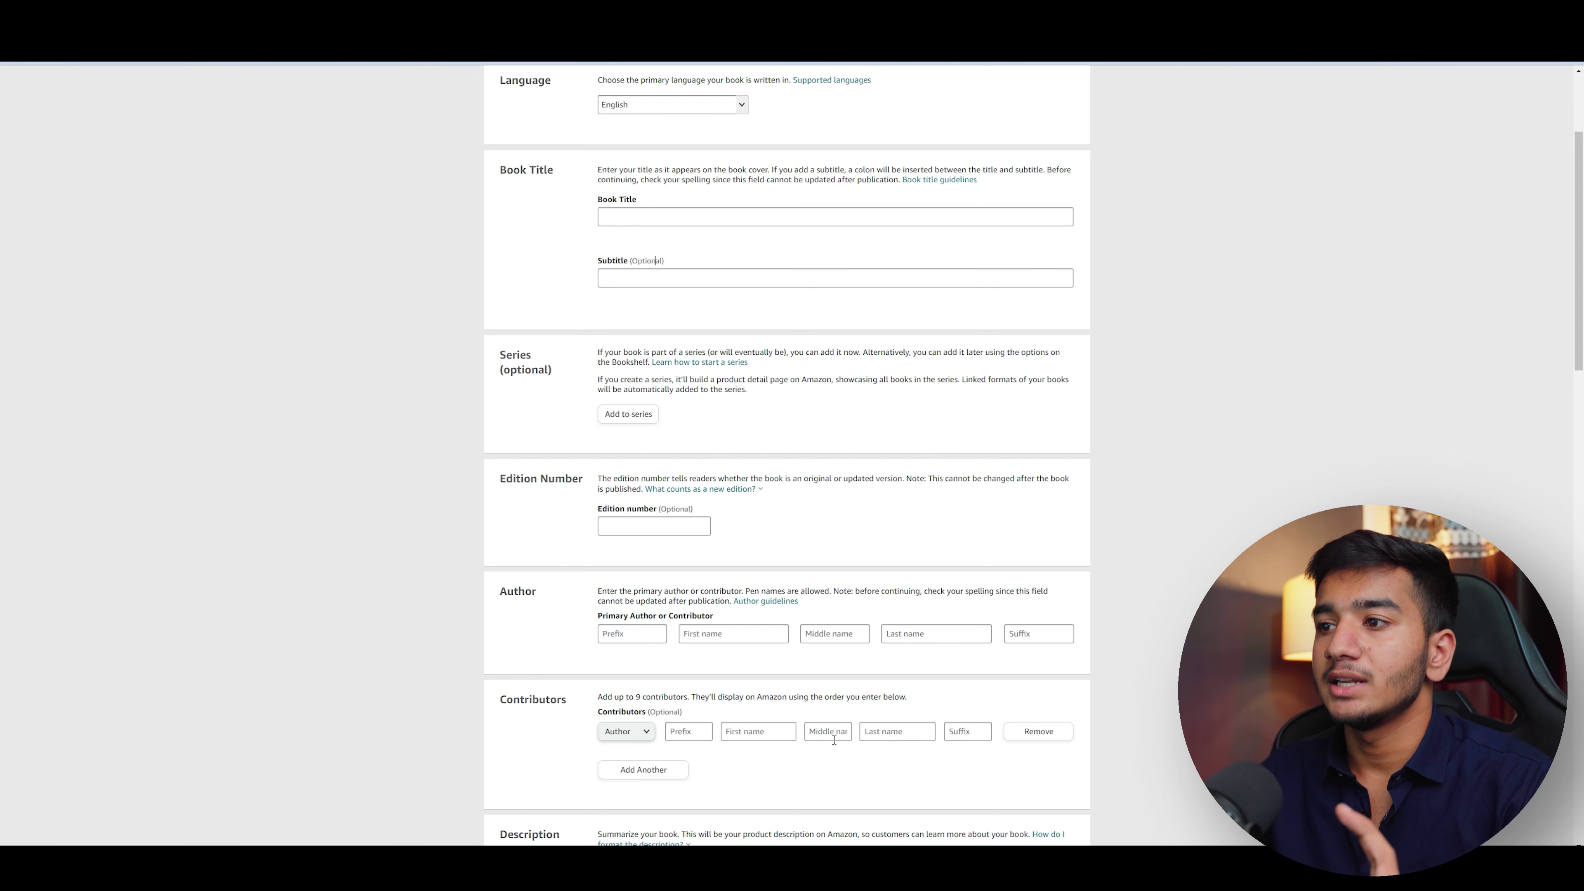
pyautogui.scroll(3, 812, 577)
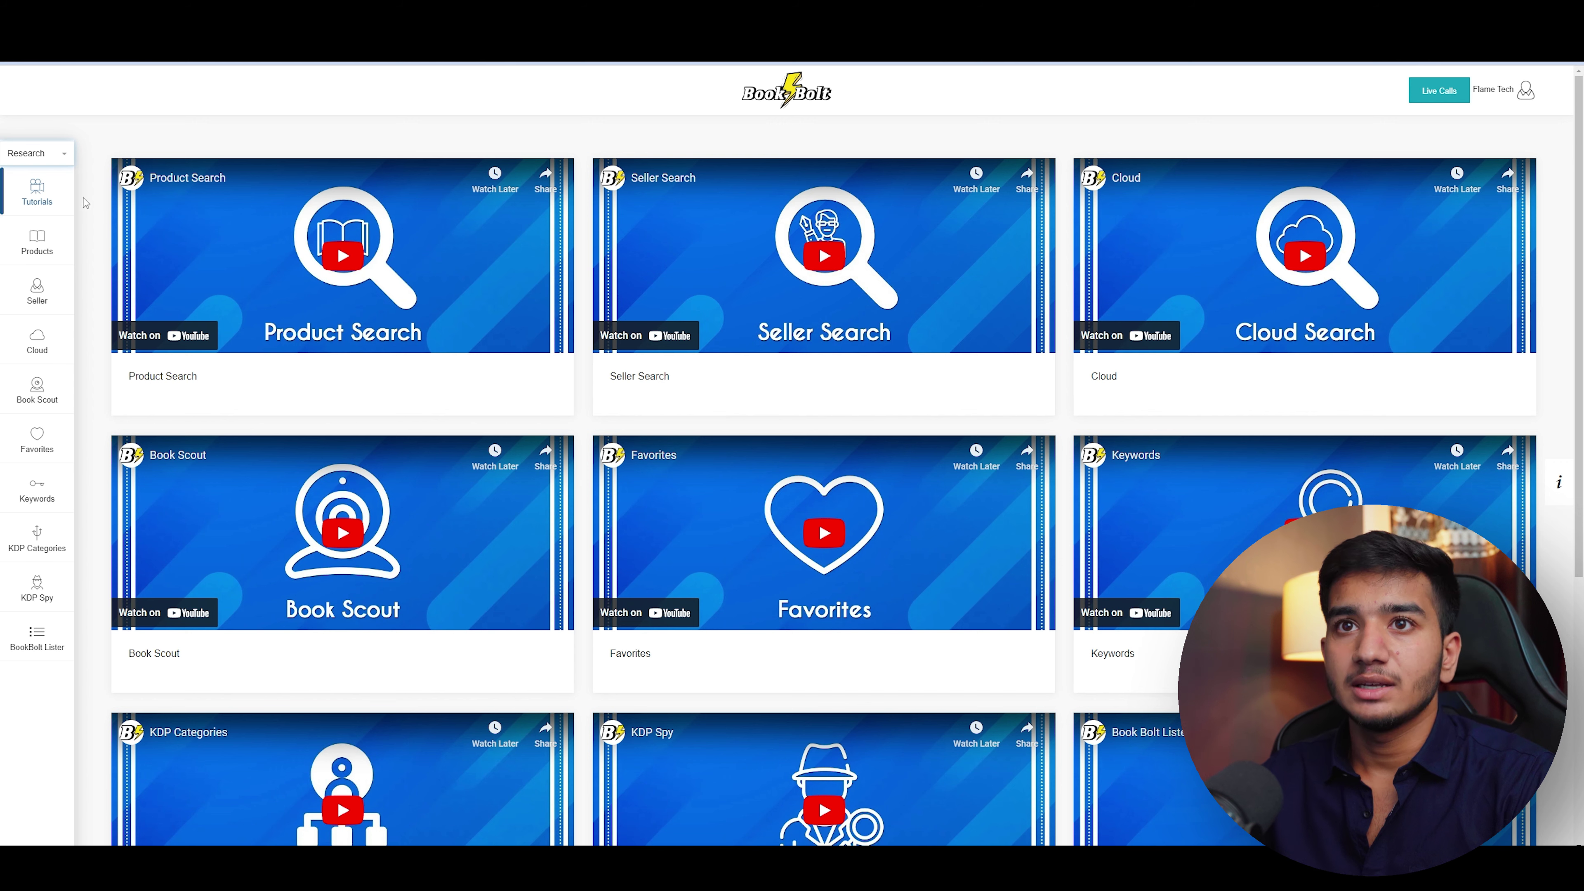
# - Search Book Bolt's Cloud research for top 100 bestsellers in the Journal category with the keyword gym
pyautogui.click(39, 342)
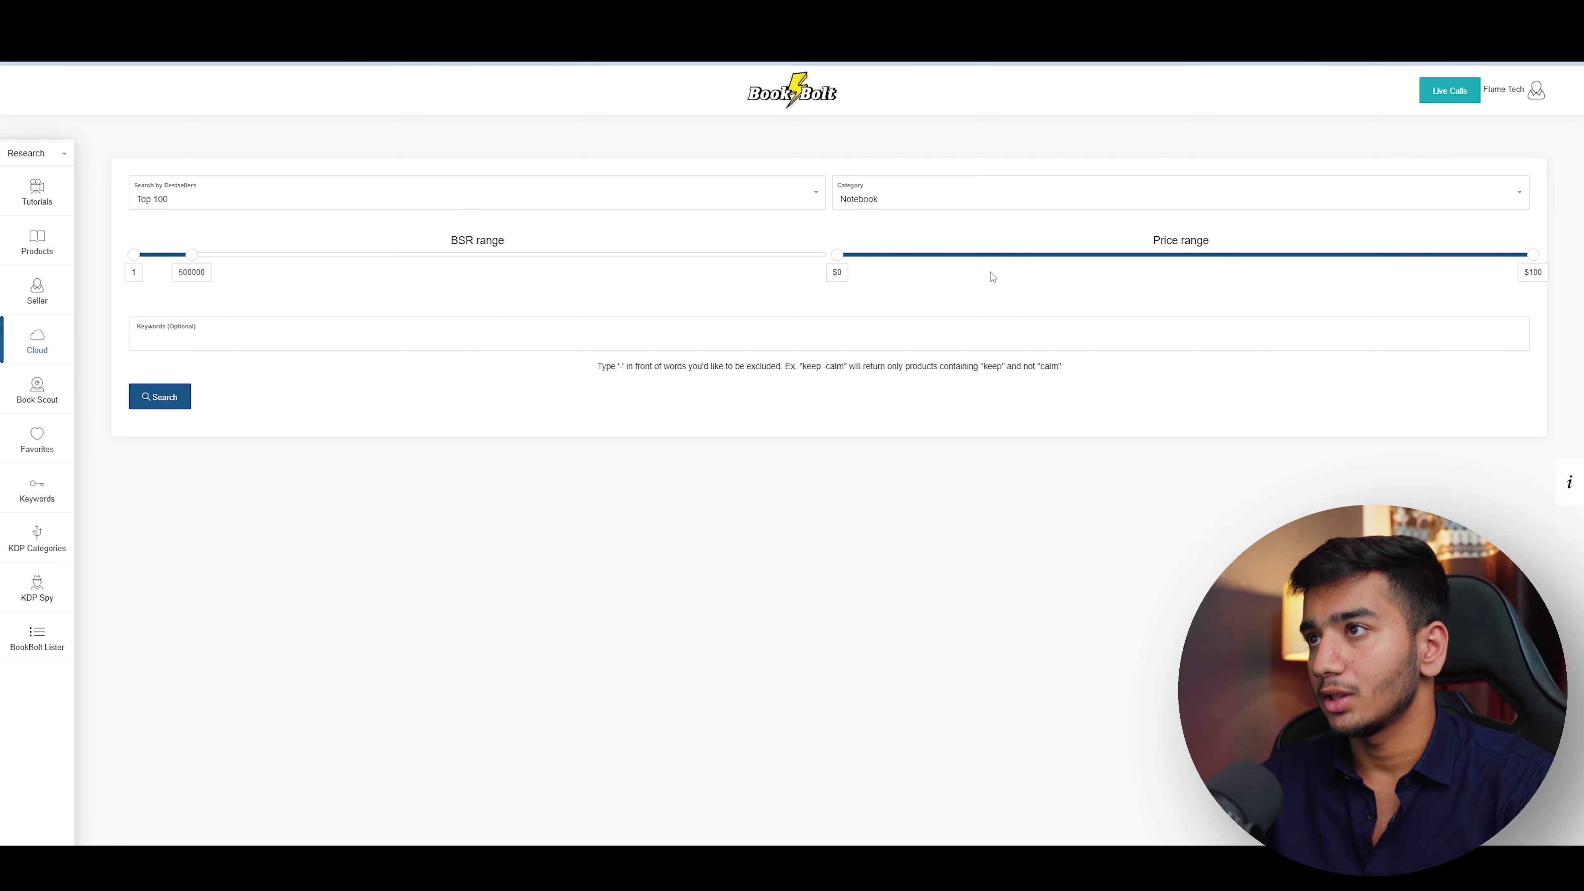
pyautogui.click(929, 201)
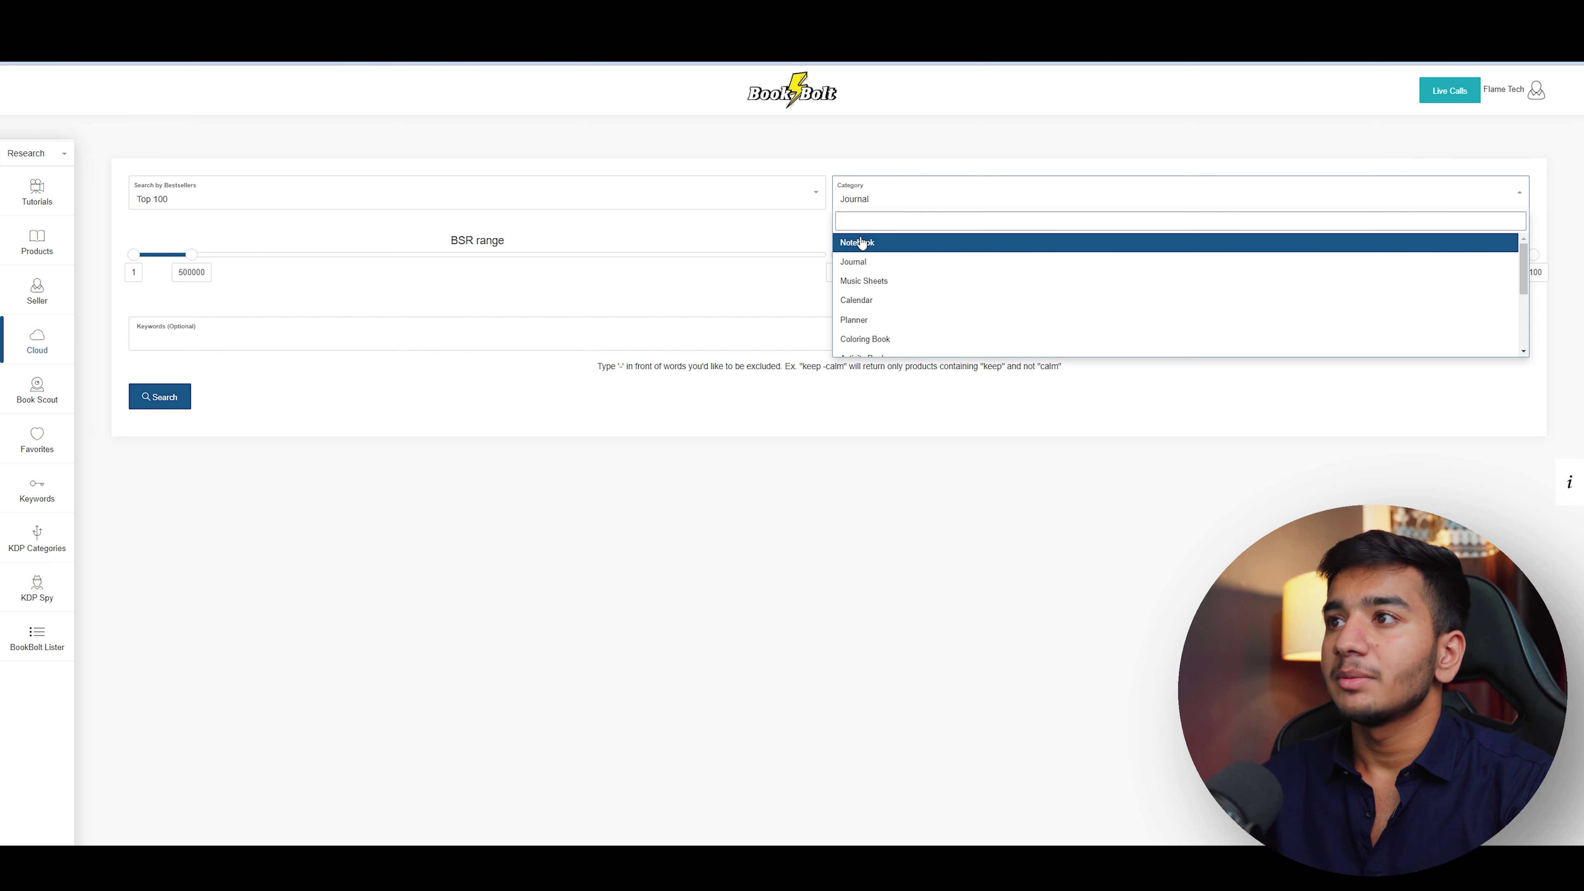
pyautogui.click(863, 272)
pyautogui.click(189, 337)
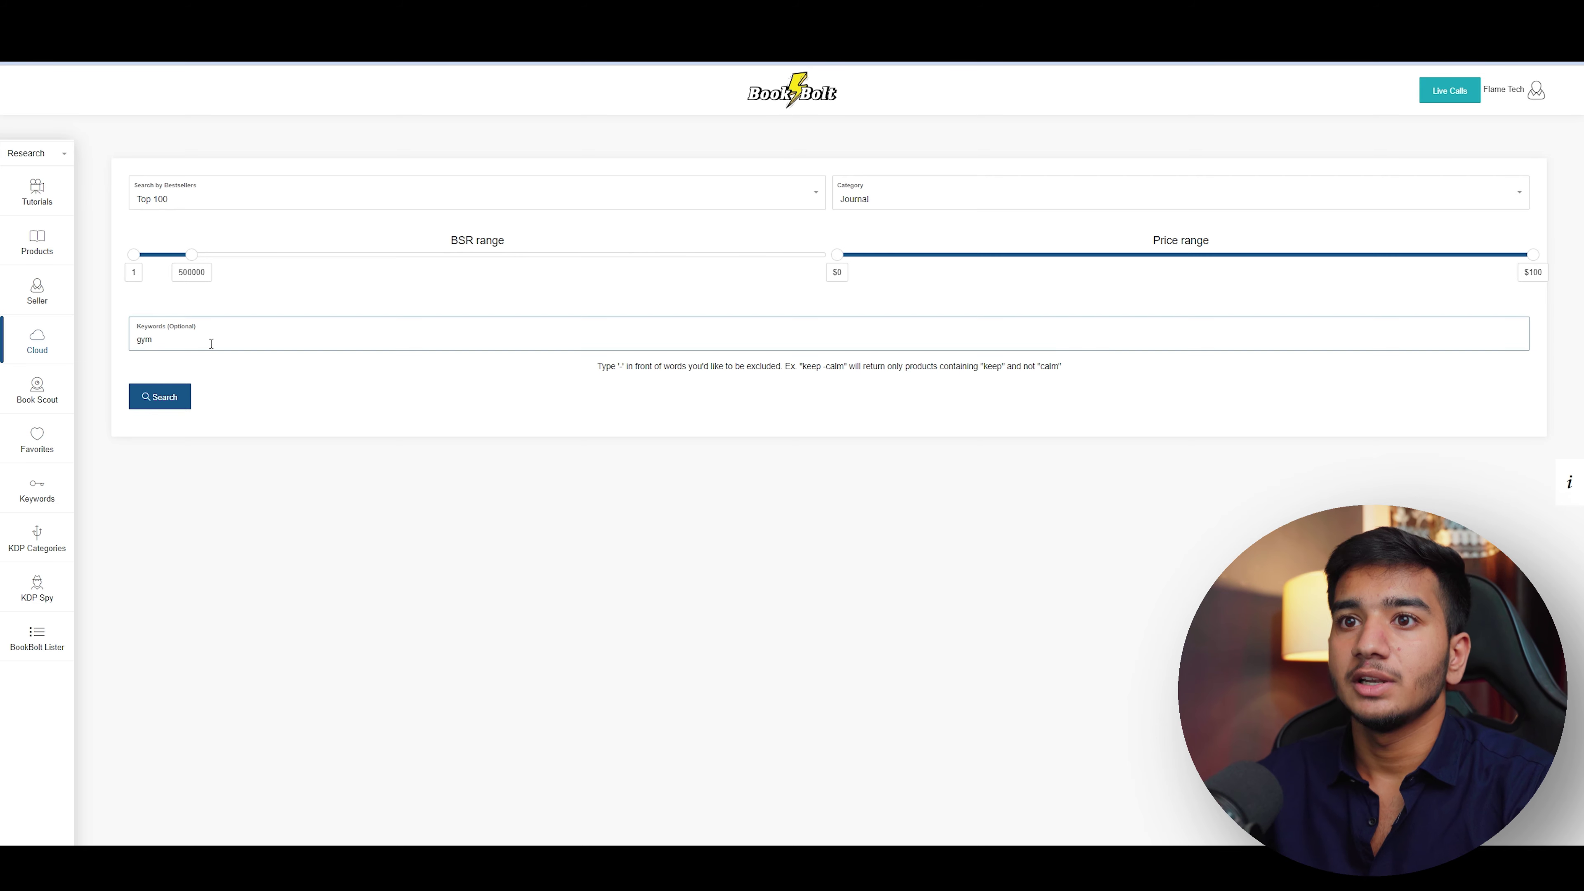
pyautogui.click(145, 400)
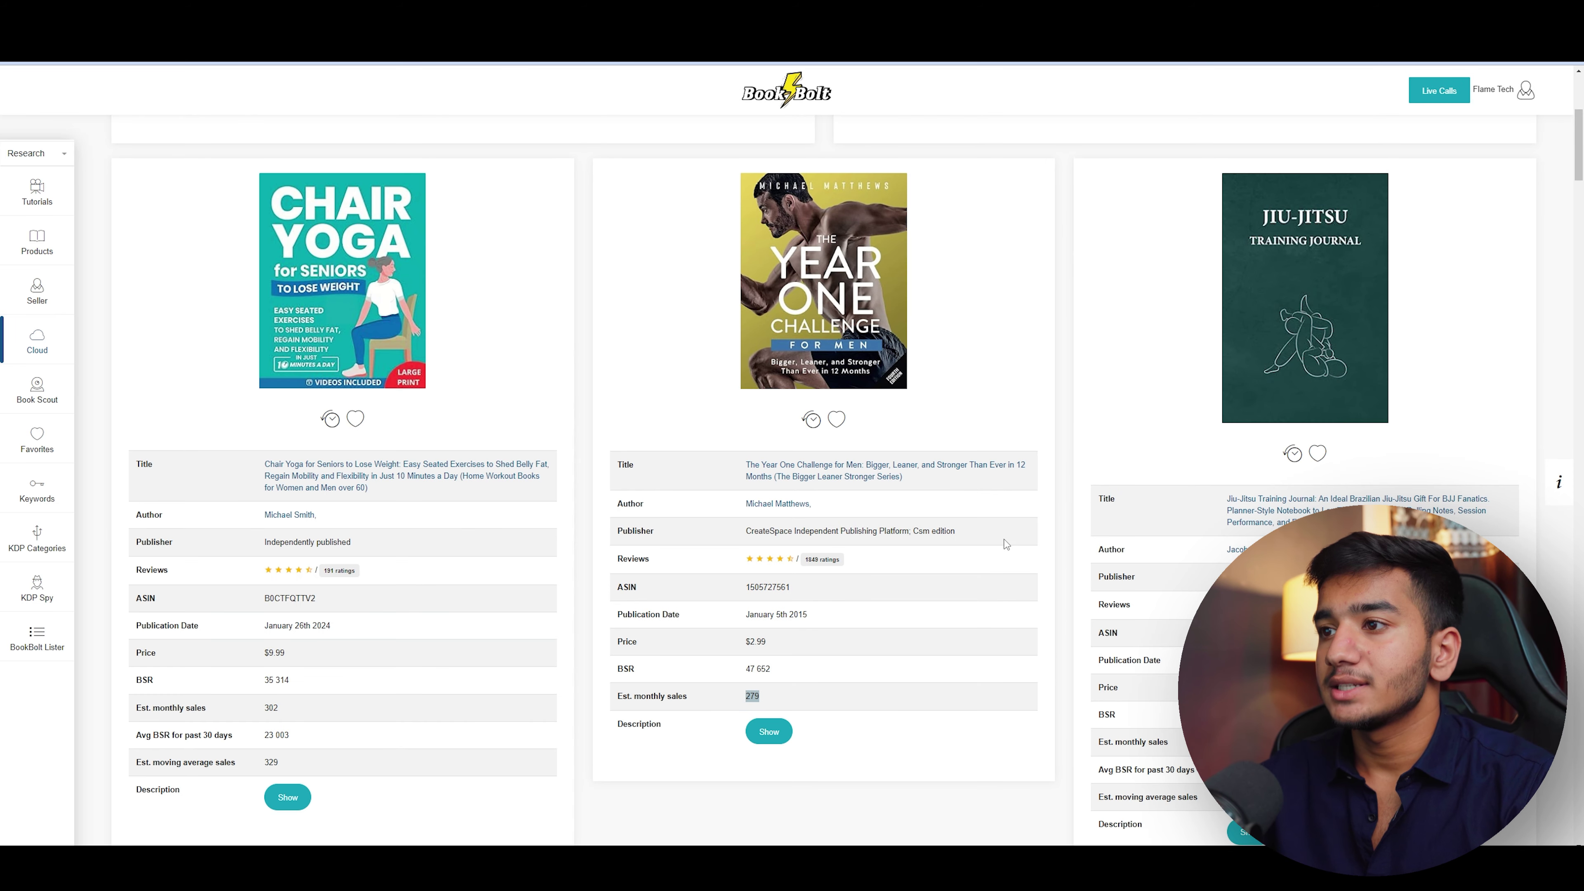
# - Examine the gym journal results, comparing titles, prices, BSR and estimated monthly sales, especially those of the Workout Journal log book
pyautogui.scroll(-1, 935, 500)
pyautogui.scroll(-5, 960, 562)
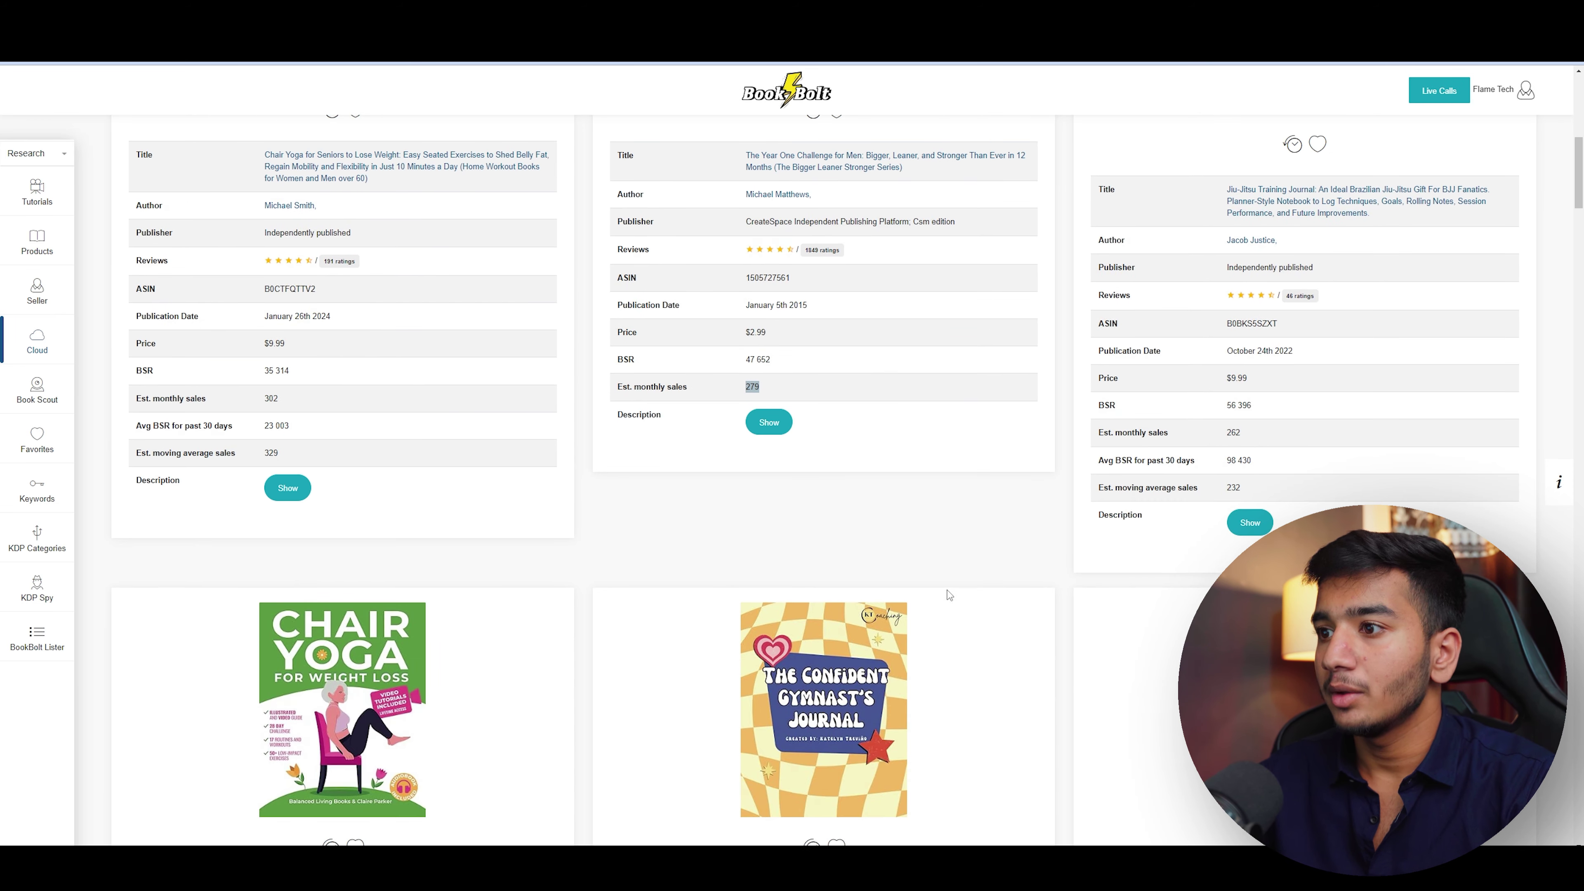
pyautogui.scroll(-1, 949, 592)
pyautogui.scroll(8, 913, 610)
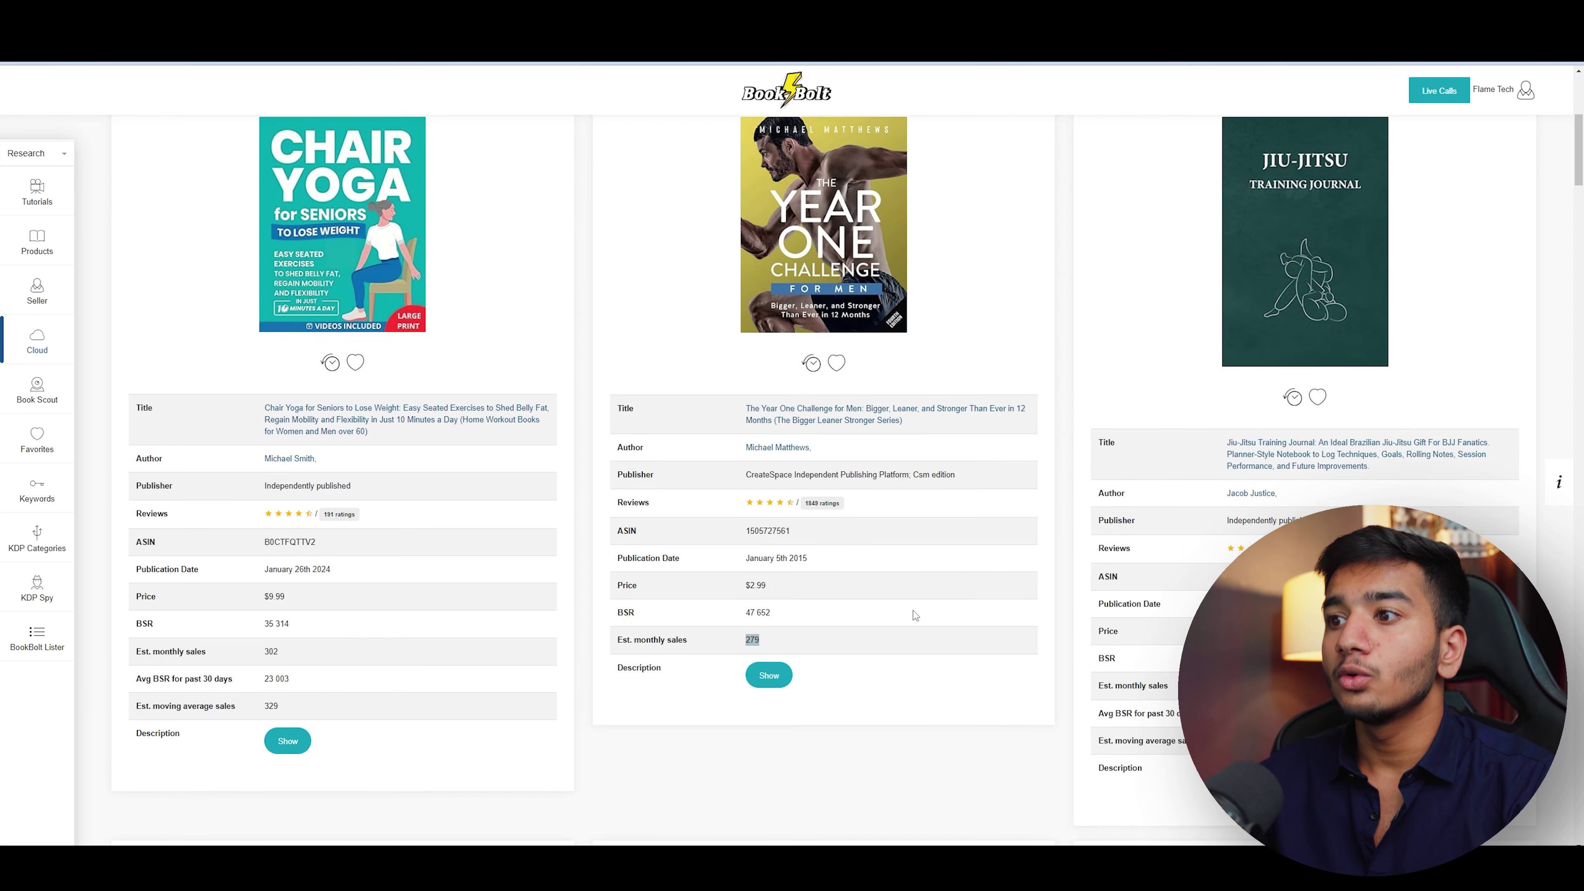
pyautogui.scroll(-1, 874, 683)
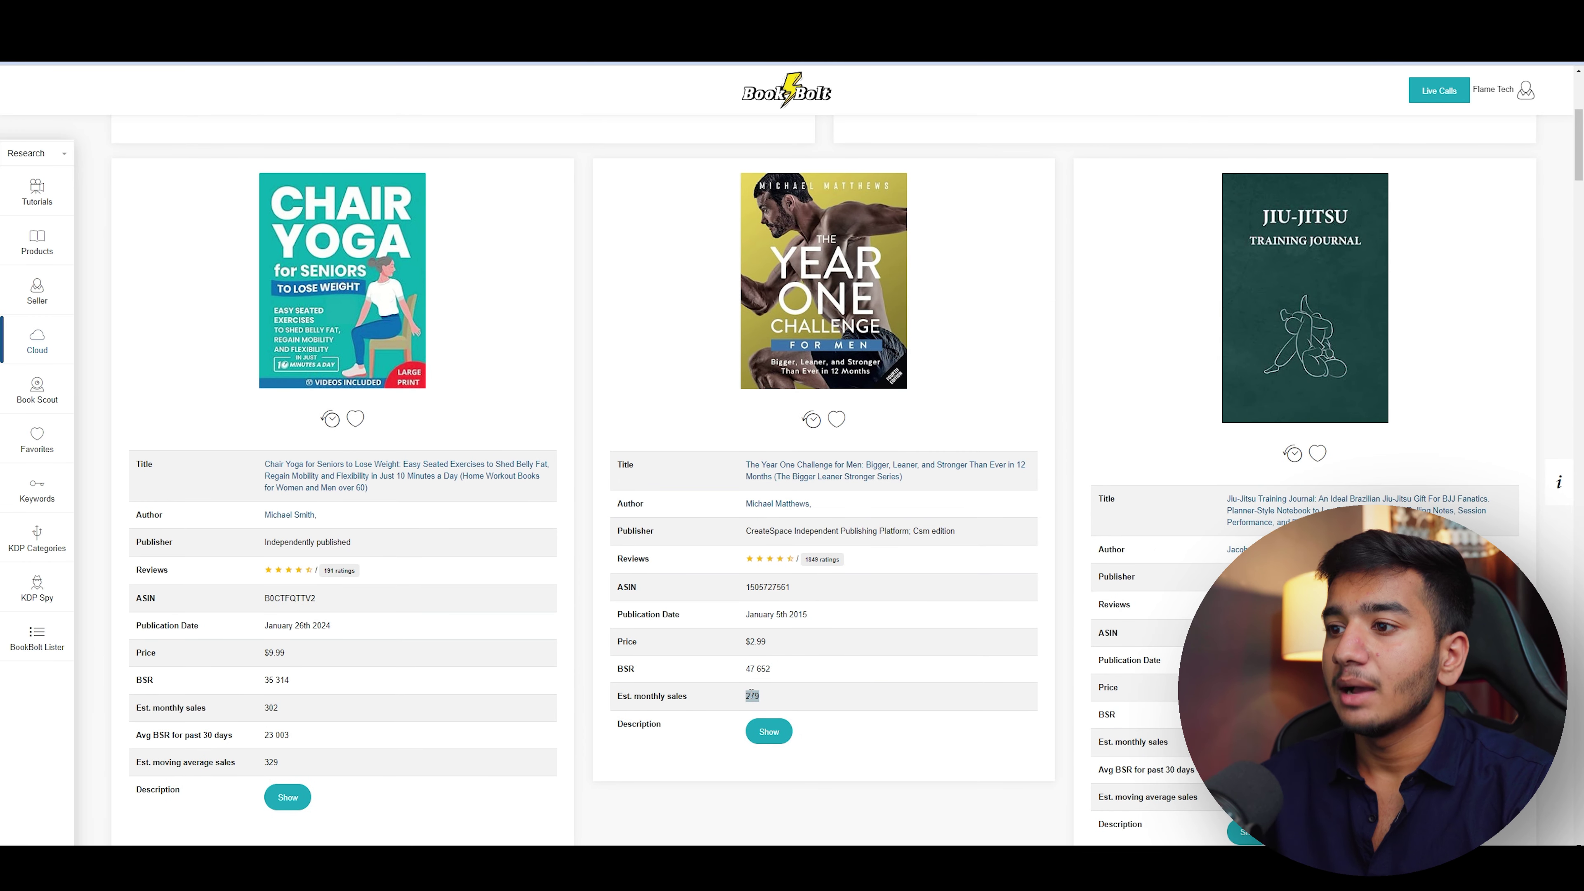
pyautogui.scroll(-6, 799, 710)
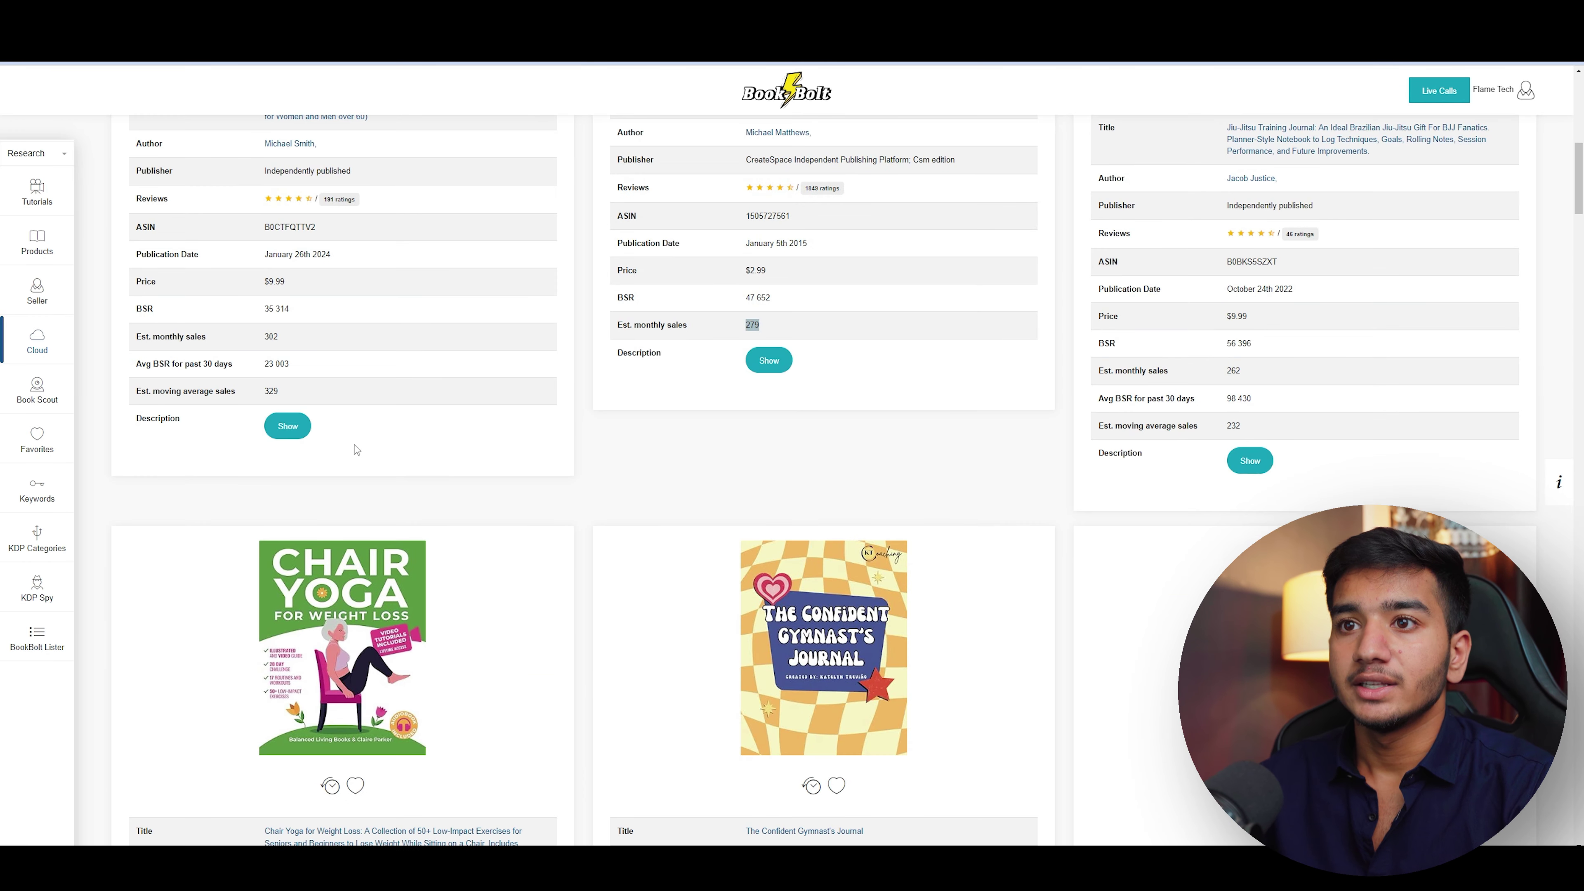
pyautogui.scroll(-17, 773, 514)
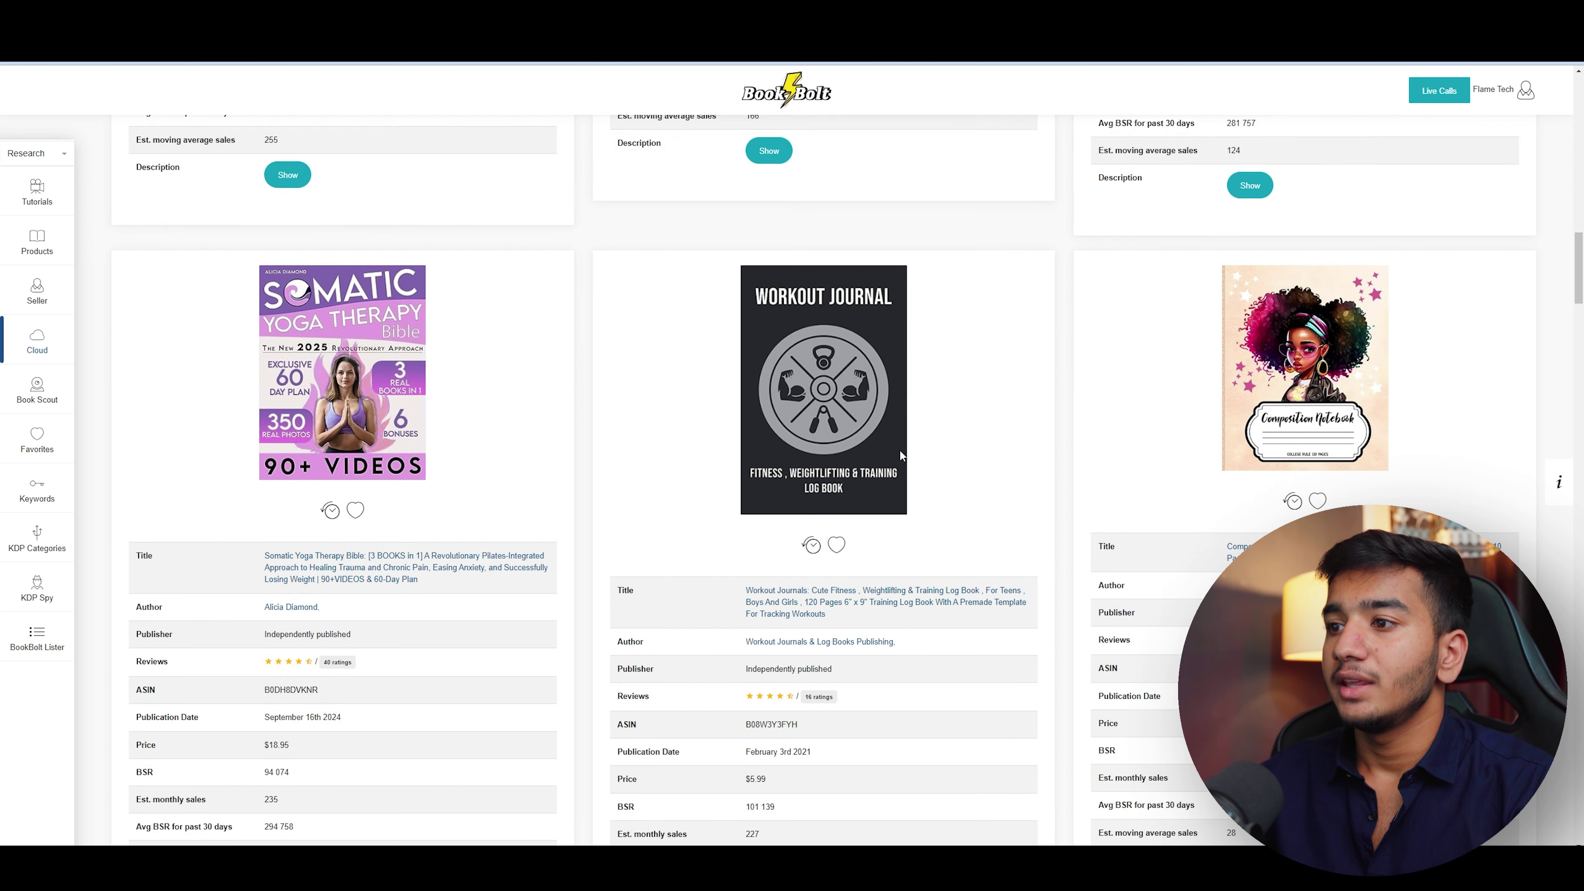
pyautogui.scroll(-3, 853, 375)
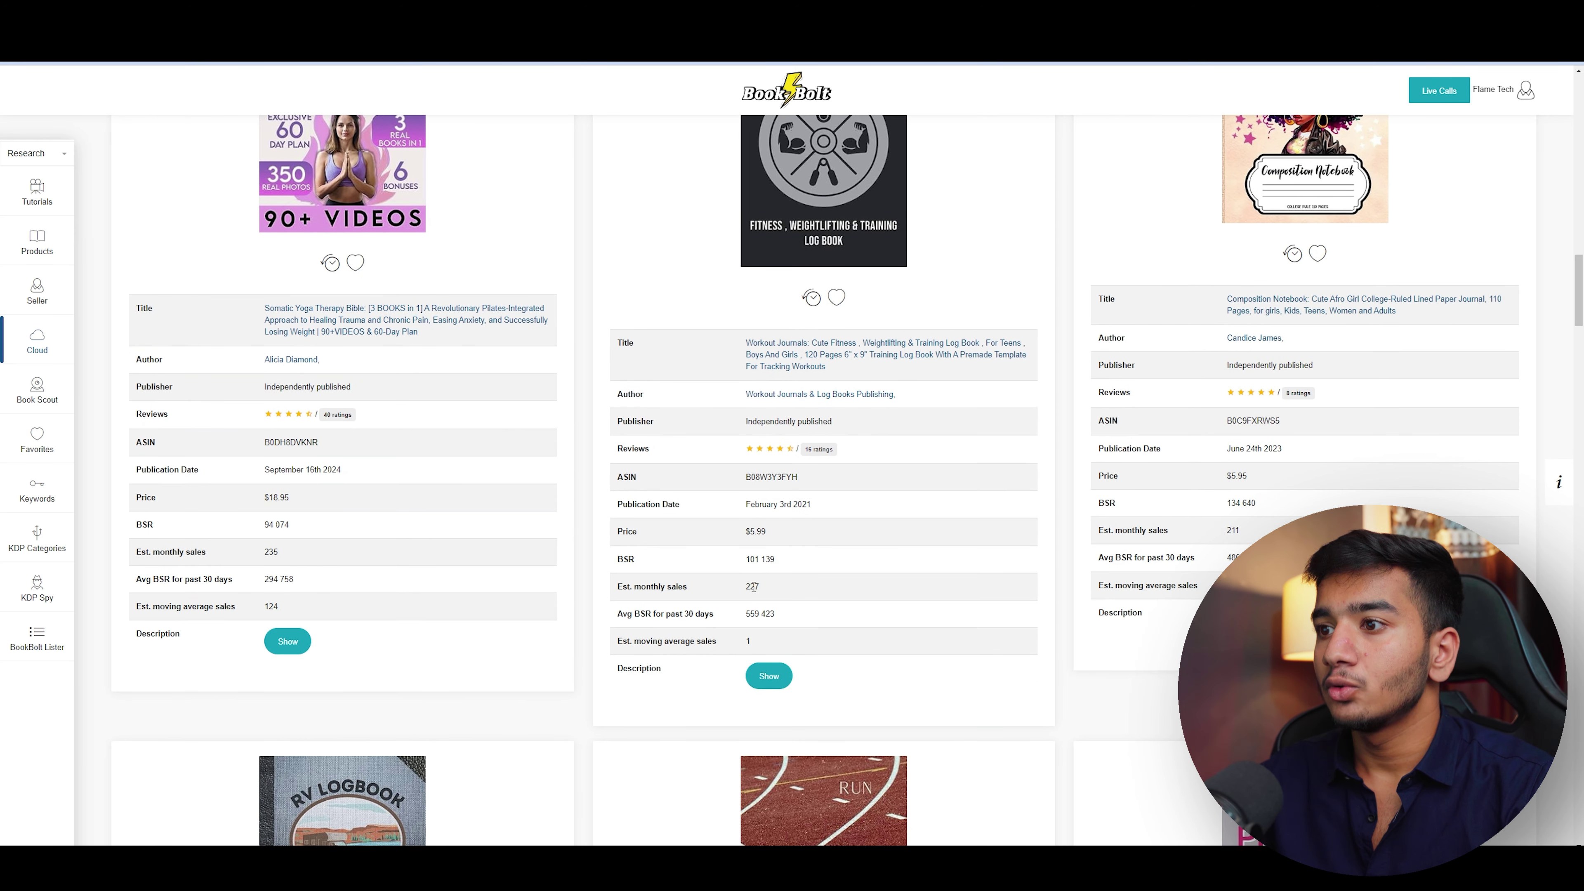
pyautogui.scroll(1, 837, 634)
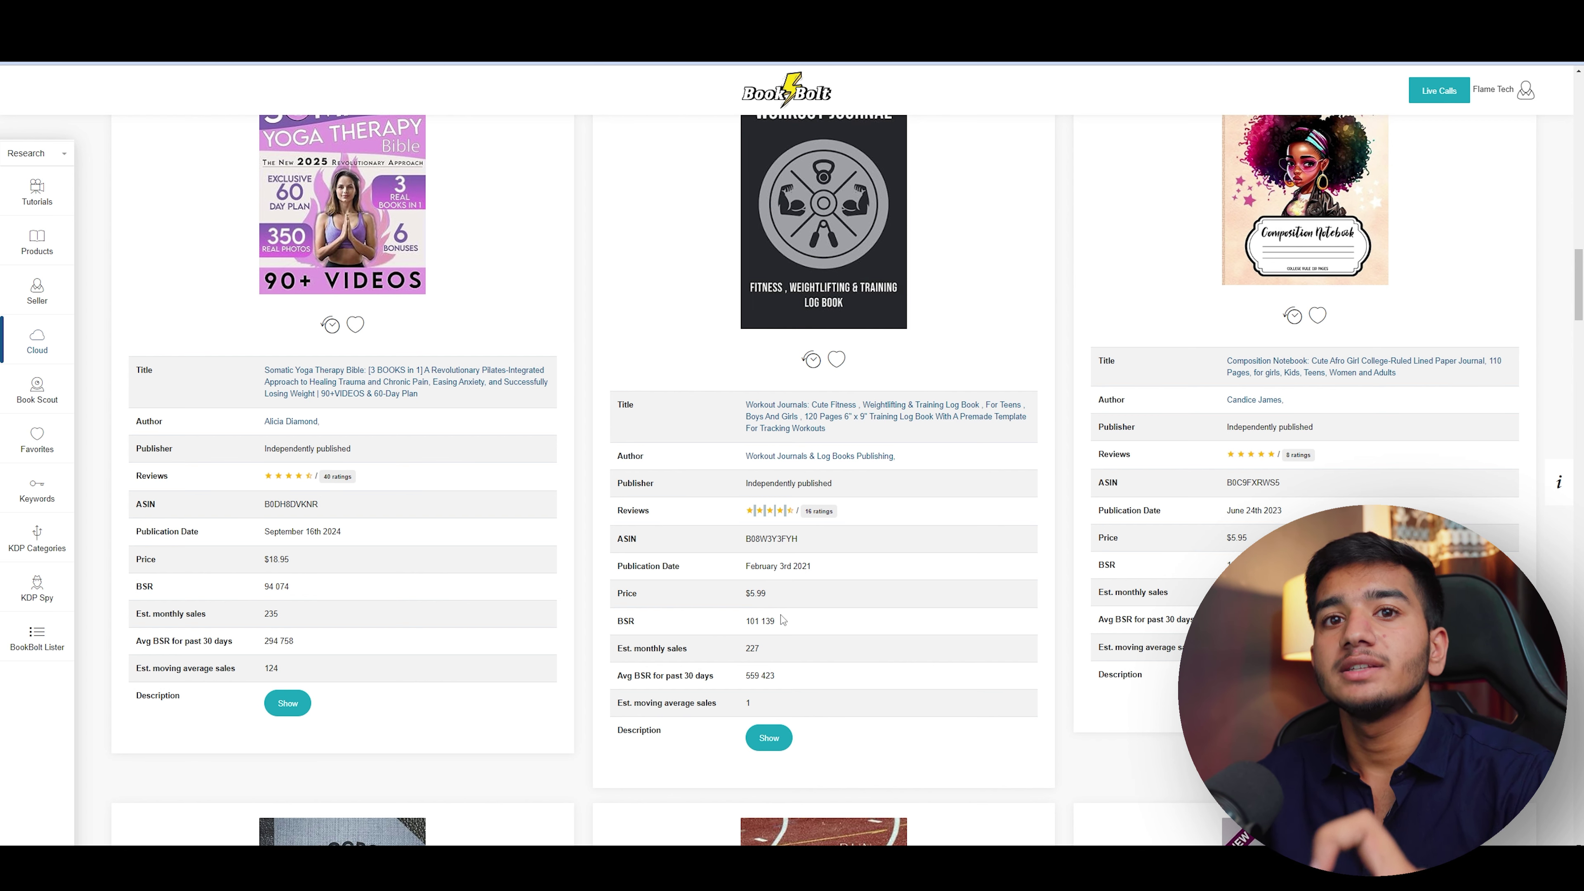
pyautogui.moveTo(753, 597); pyautogui.dragTo(733, 656)
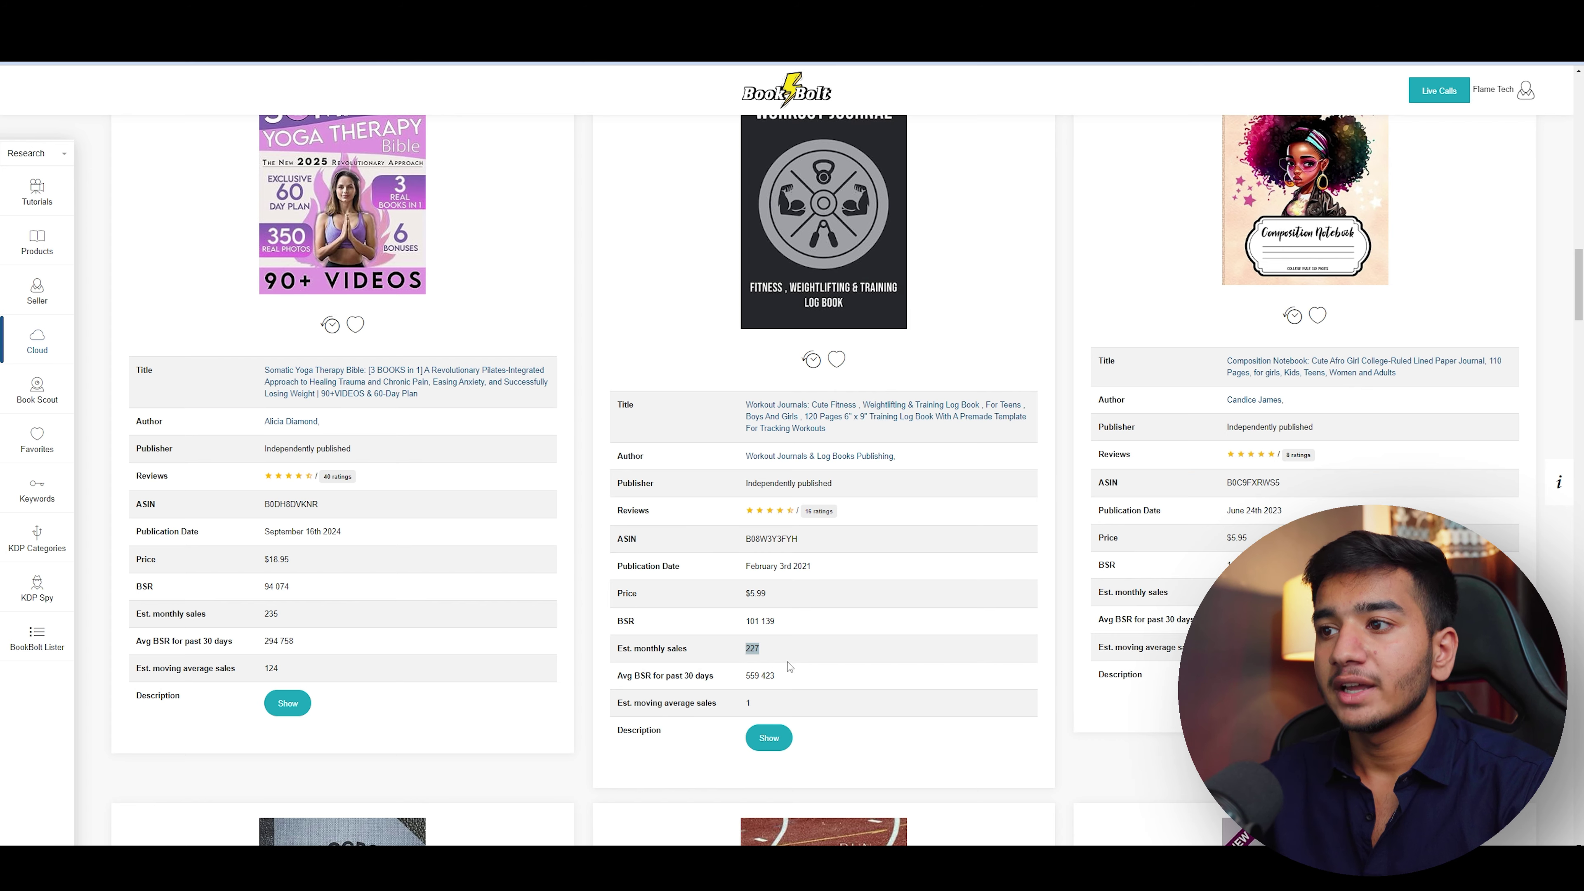
pyautogui.scroll(1, 840, 674)
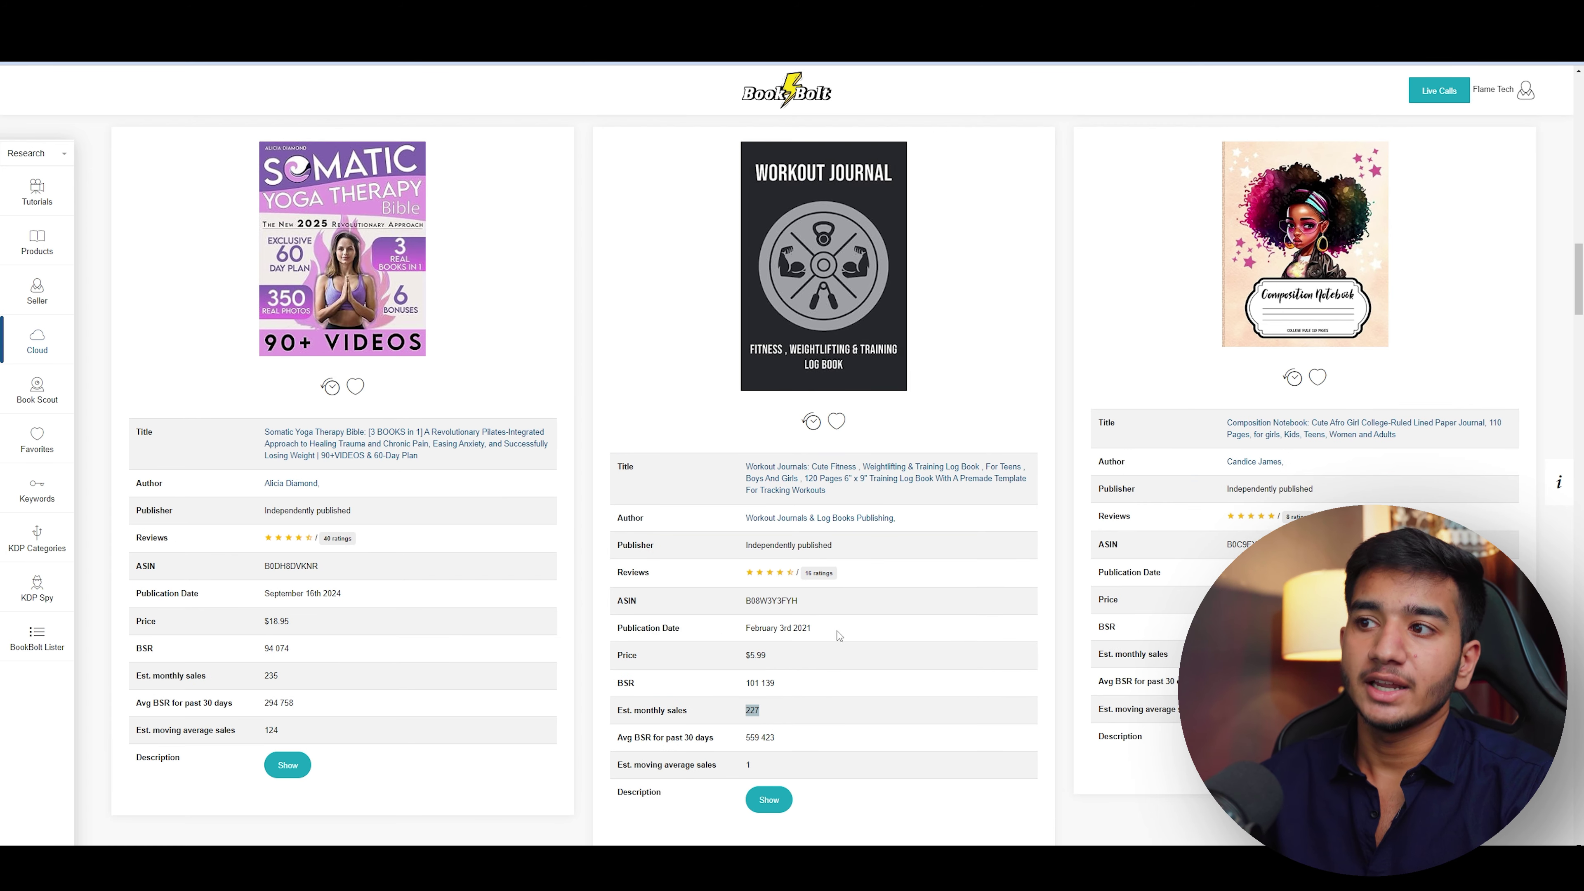
# - Open the Amazon listing of the Workout Journals fitness and weightlifting log book and examine its title and description
pyautogui.click(817, 474)
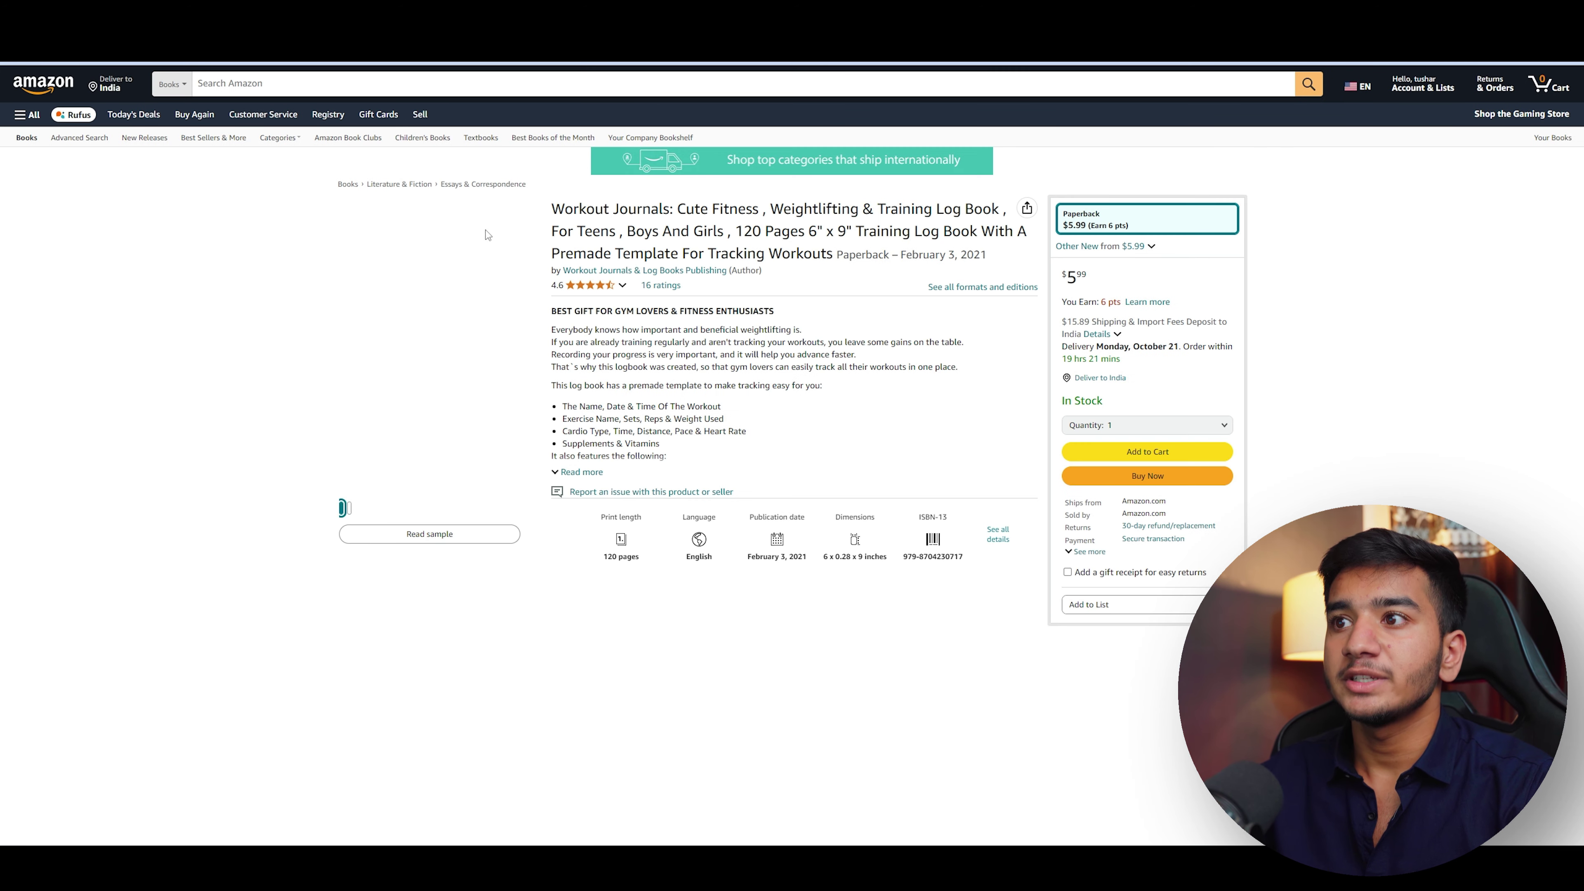
pyautogui.moveTo(546, 310); pyautogui.dragTo(655, 444)
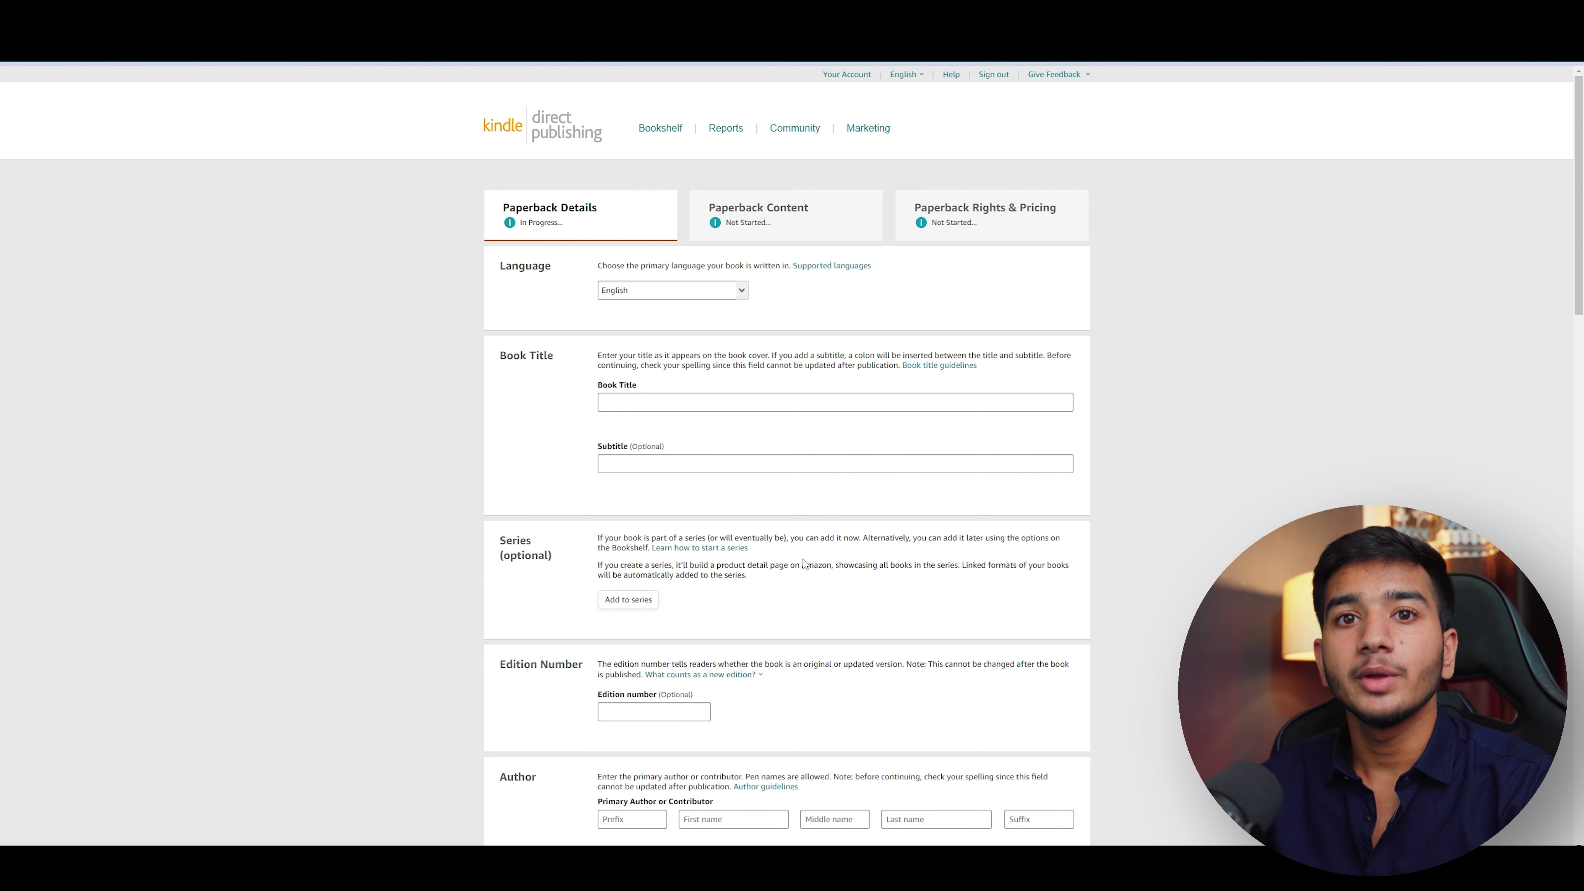
# - Switch to Kindle Direct Publishing, enter the title 75 Hard Challenge: Day-by-Day Journal, and reuse 75 Hard Challenge in the subtitle with the word Days added
pyautogui.write('75 Hard Challenge Day-by-Day Journal')
pyautogui.moveTo(602, 402); pyautogui.dragTo(672, 404)
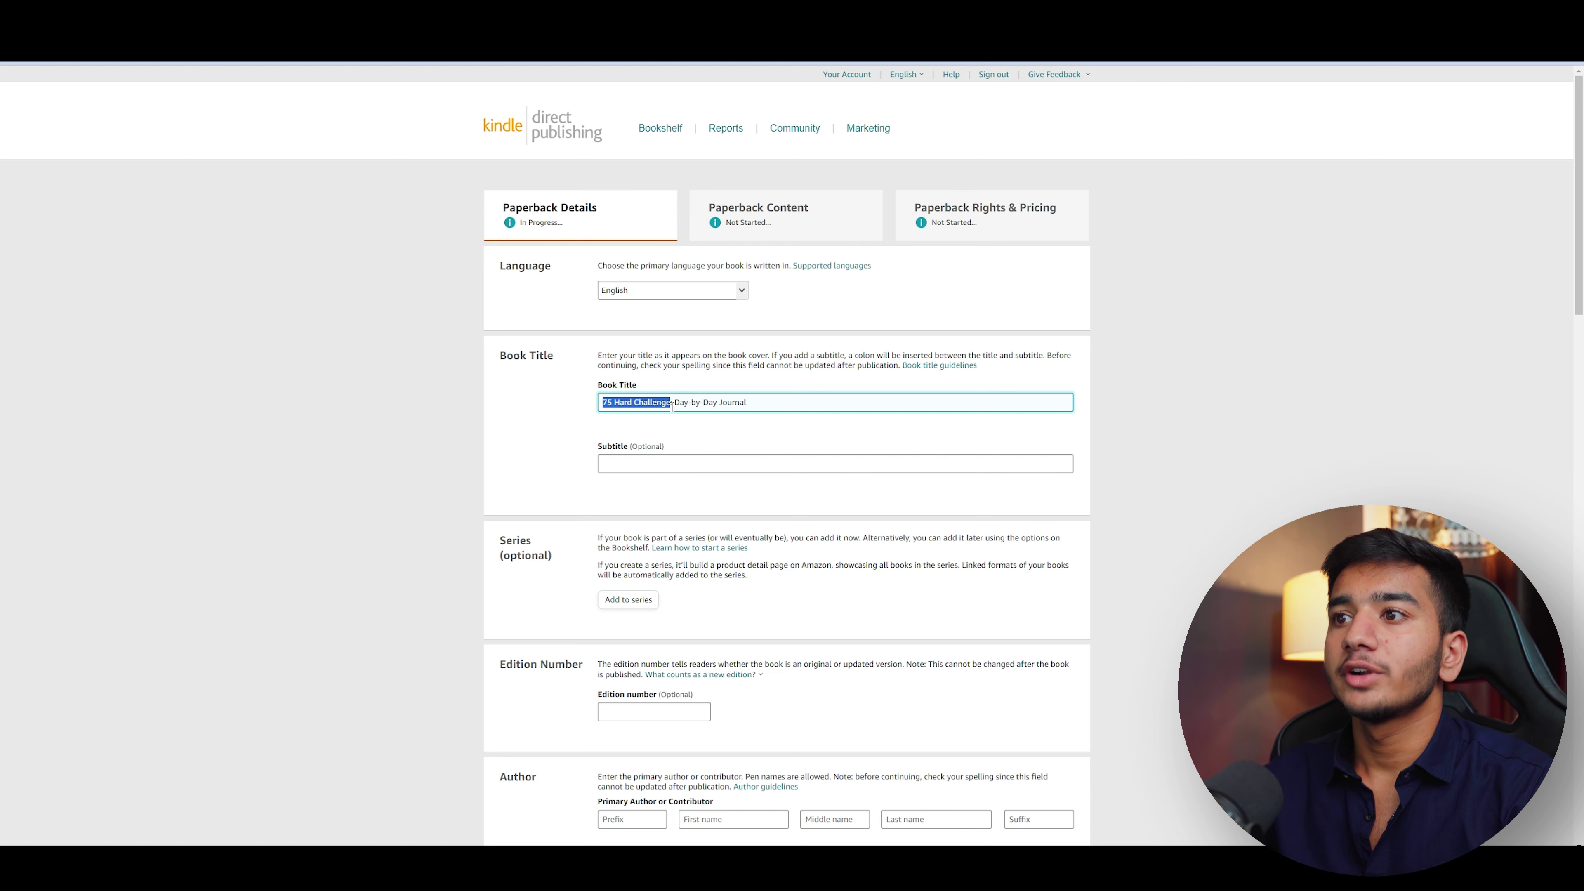
pyautogui.rightClick(646, 405)
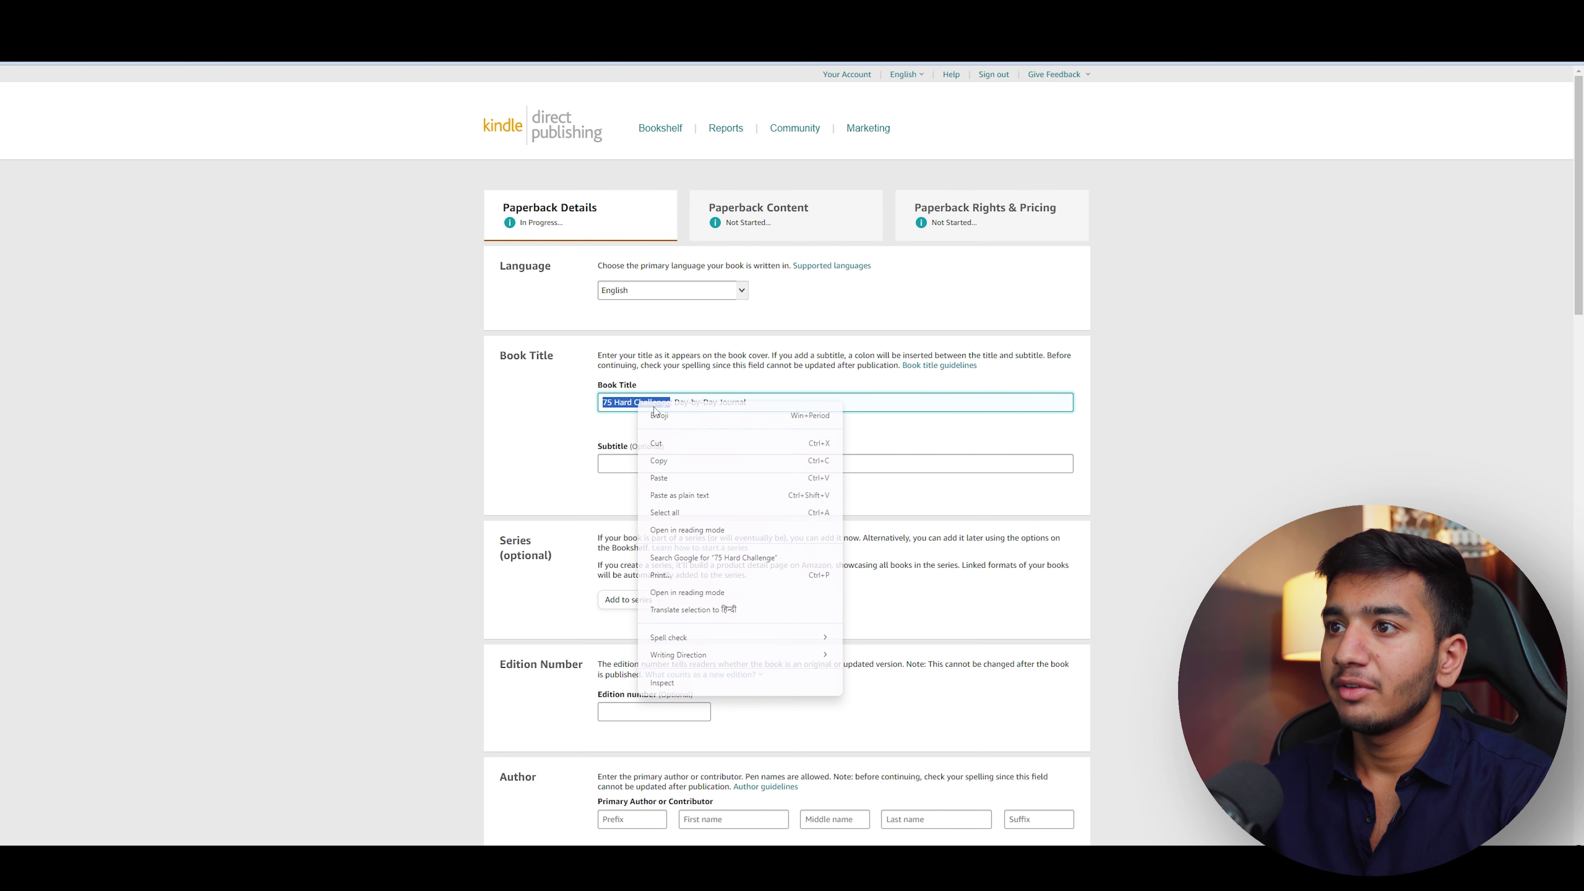
pyautogui.click(668, 460)
pyautogui.click(652, 466)
pyautogui.hotkey('ctrl', 'v')
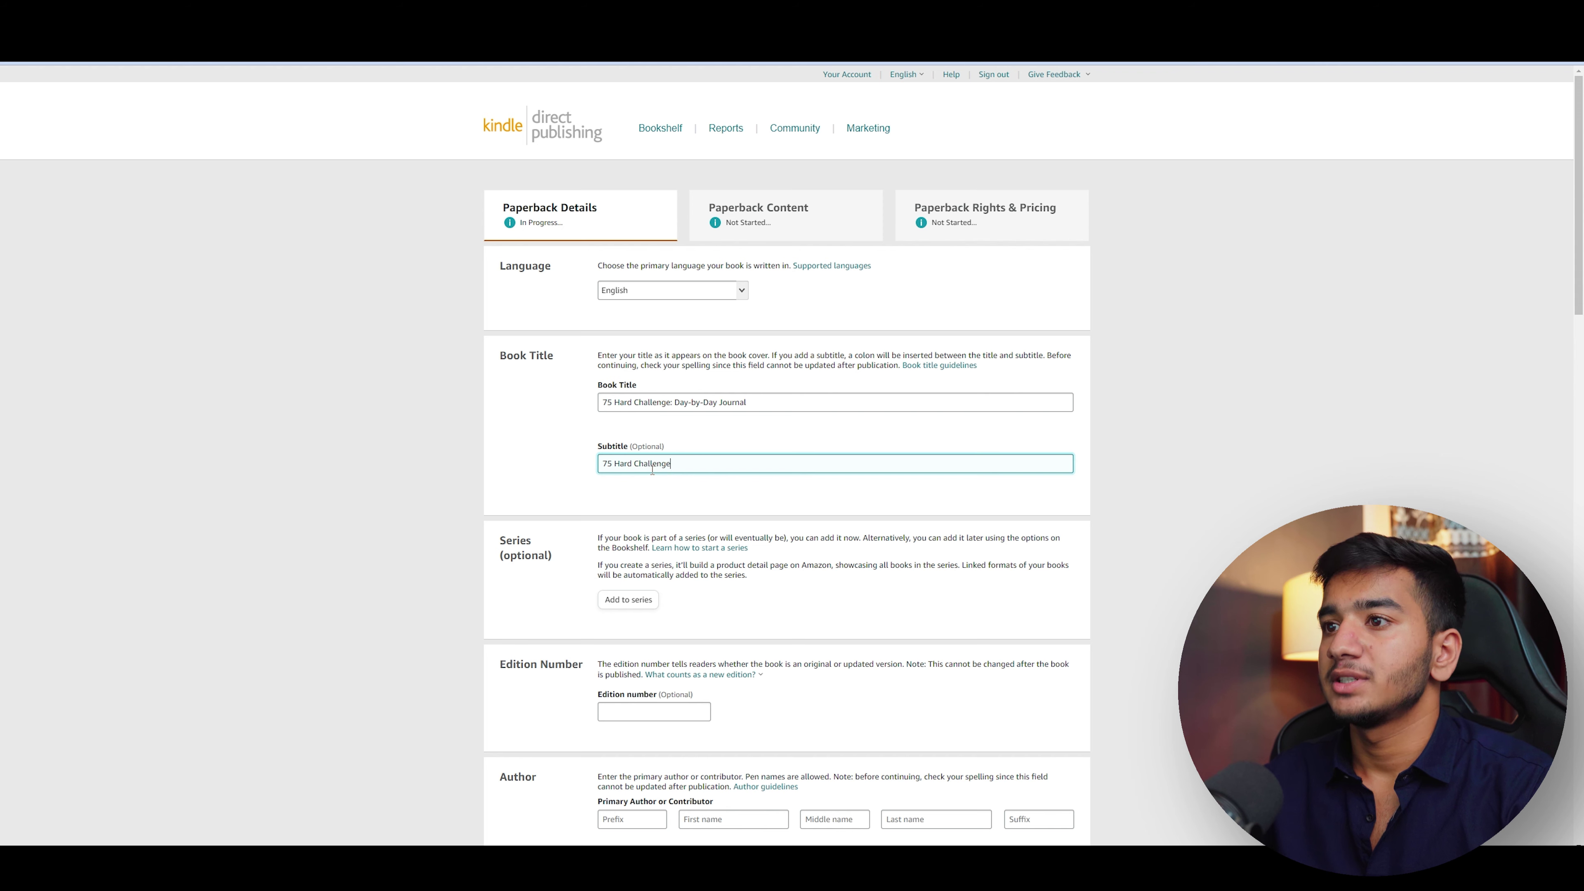
pyautogui.scroll(-2, 699, 498)
pyautogui.hotkey('ctrl', 'Left')
pyautogui.write('Days')
# - Leave the edition number blank and fill in the primary author's first and last name
pyautogui.scroll(-2, 657, 497)
pyautogui.click(651, 461)
pyautogui.scroll(-3, 686, 475)
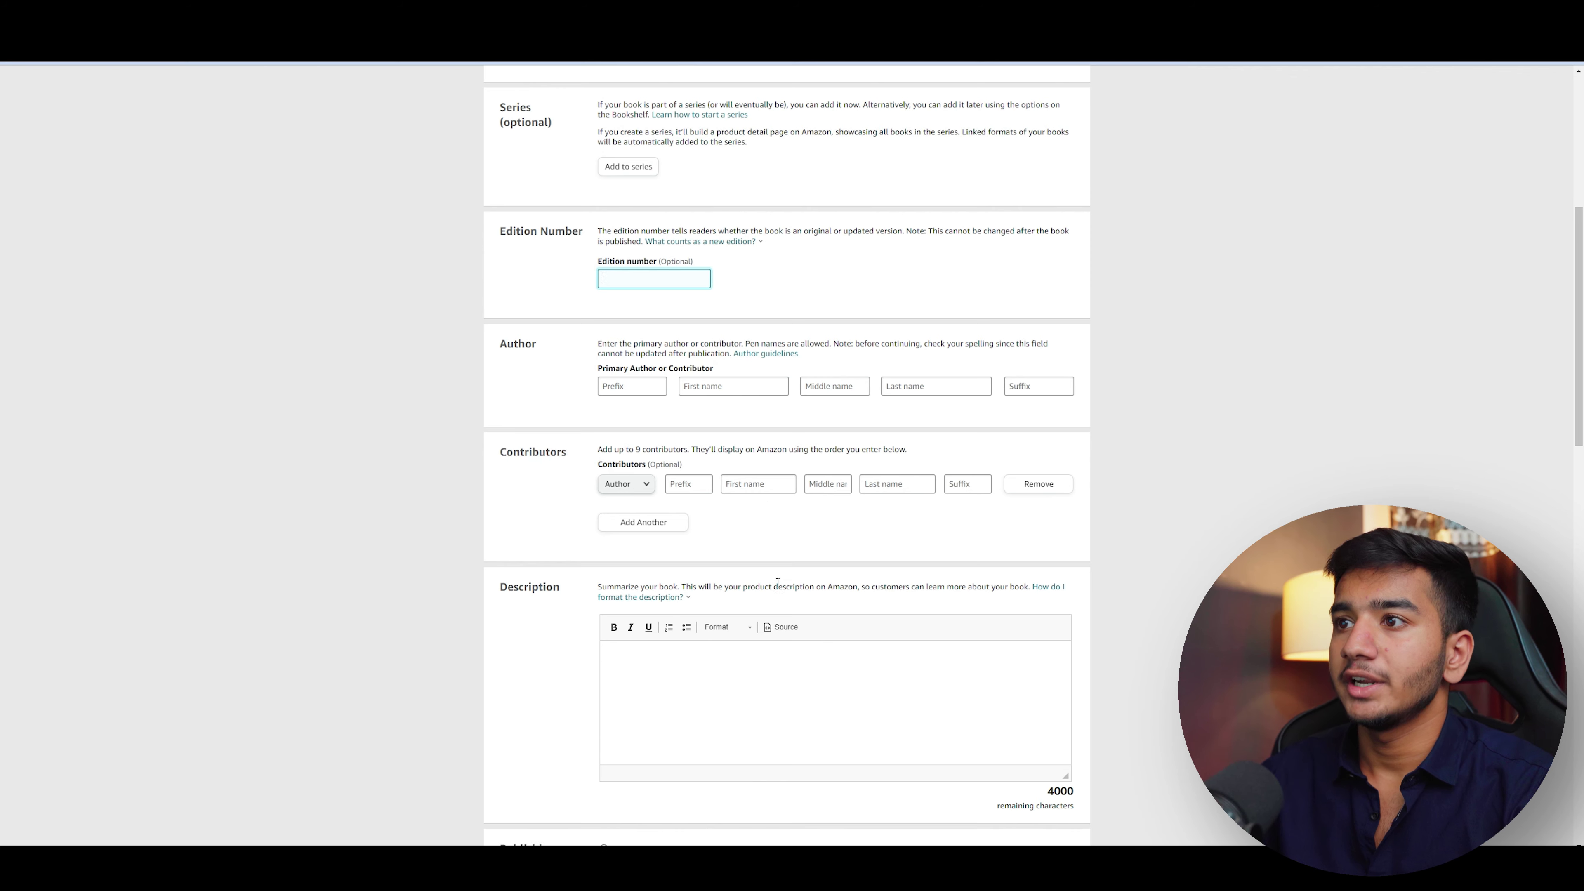
pyautogui.scroll(1, 736, 472)
pyautogui.click(720, 445)
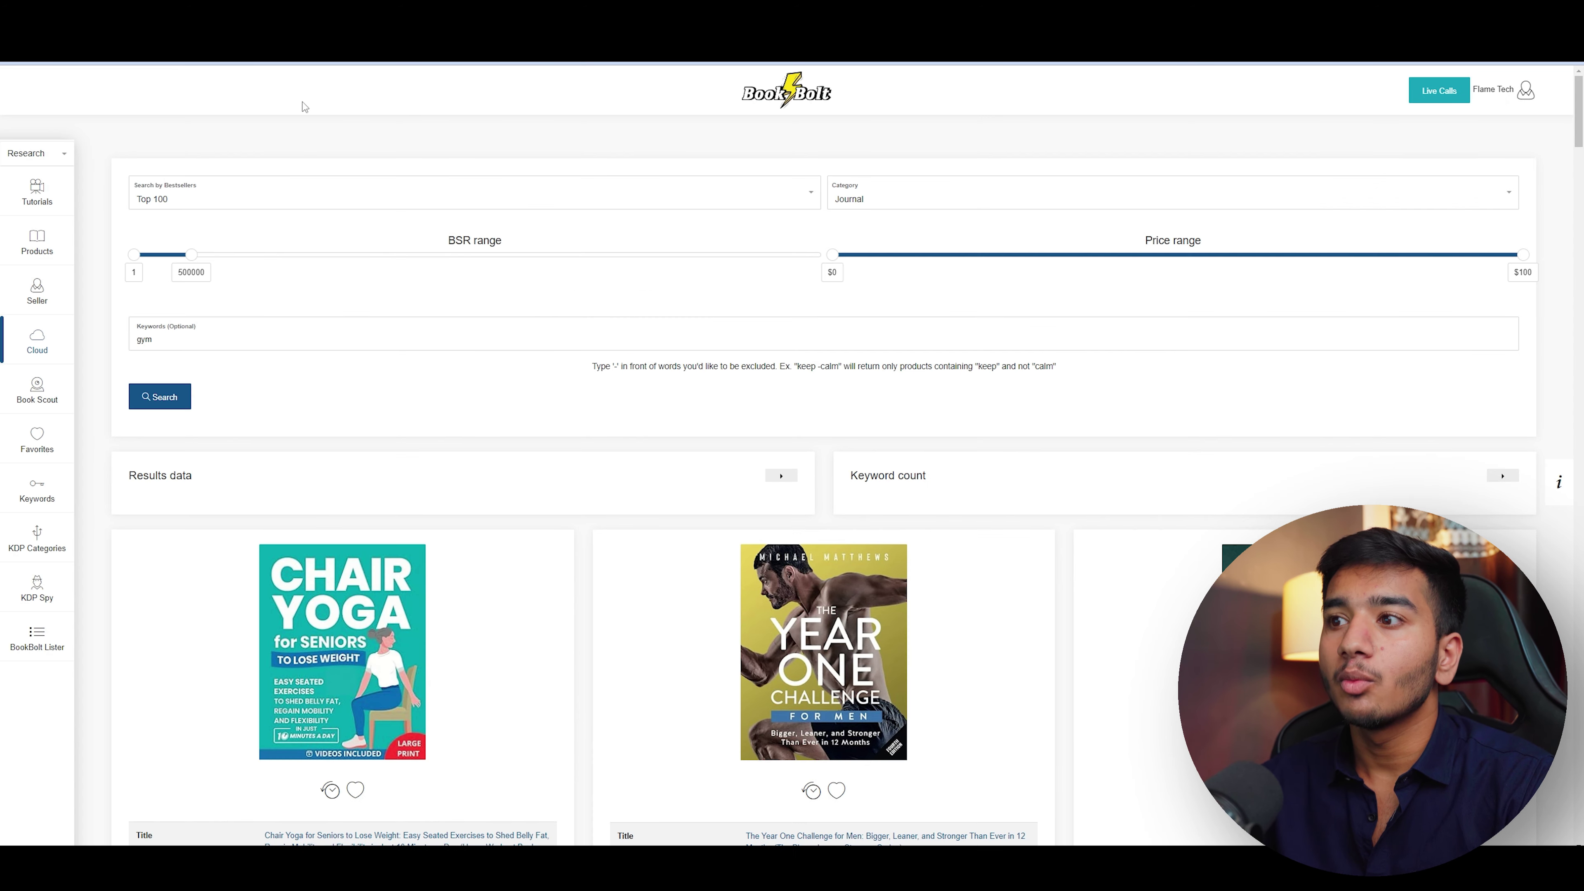
# - Copy the Workout Journals log book's description text from its Amazon listing into the KDP book description
pyautogui.scroll(-10, 506, 482)
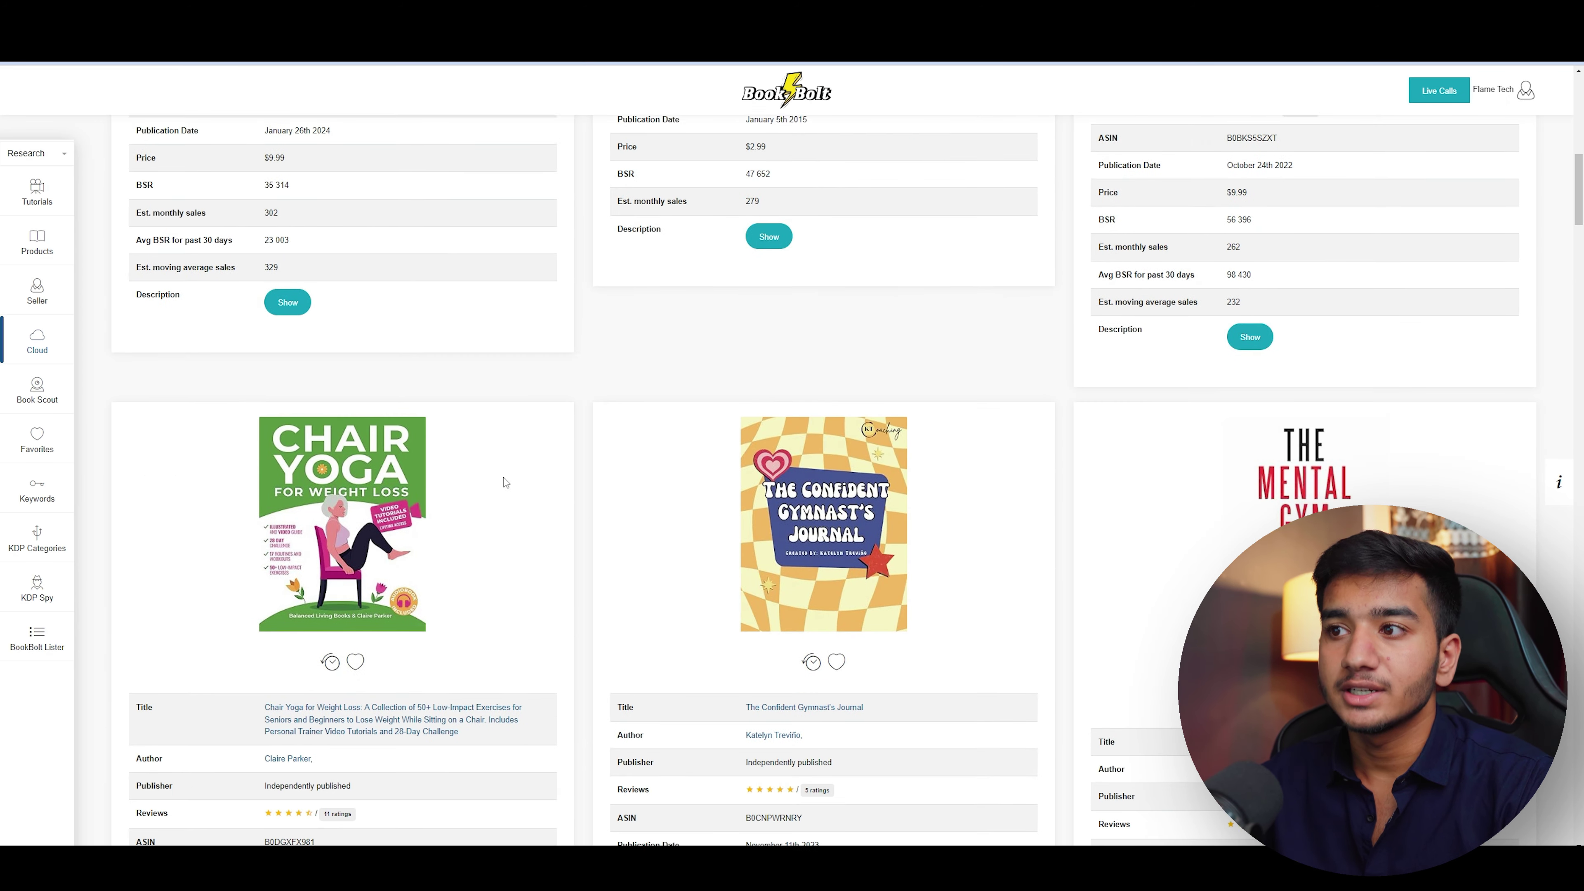
pyautogui.scroll(-3, 505, 482)
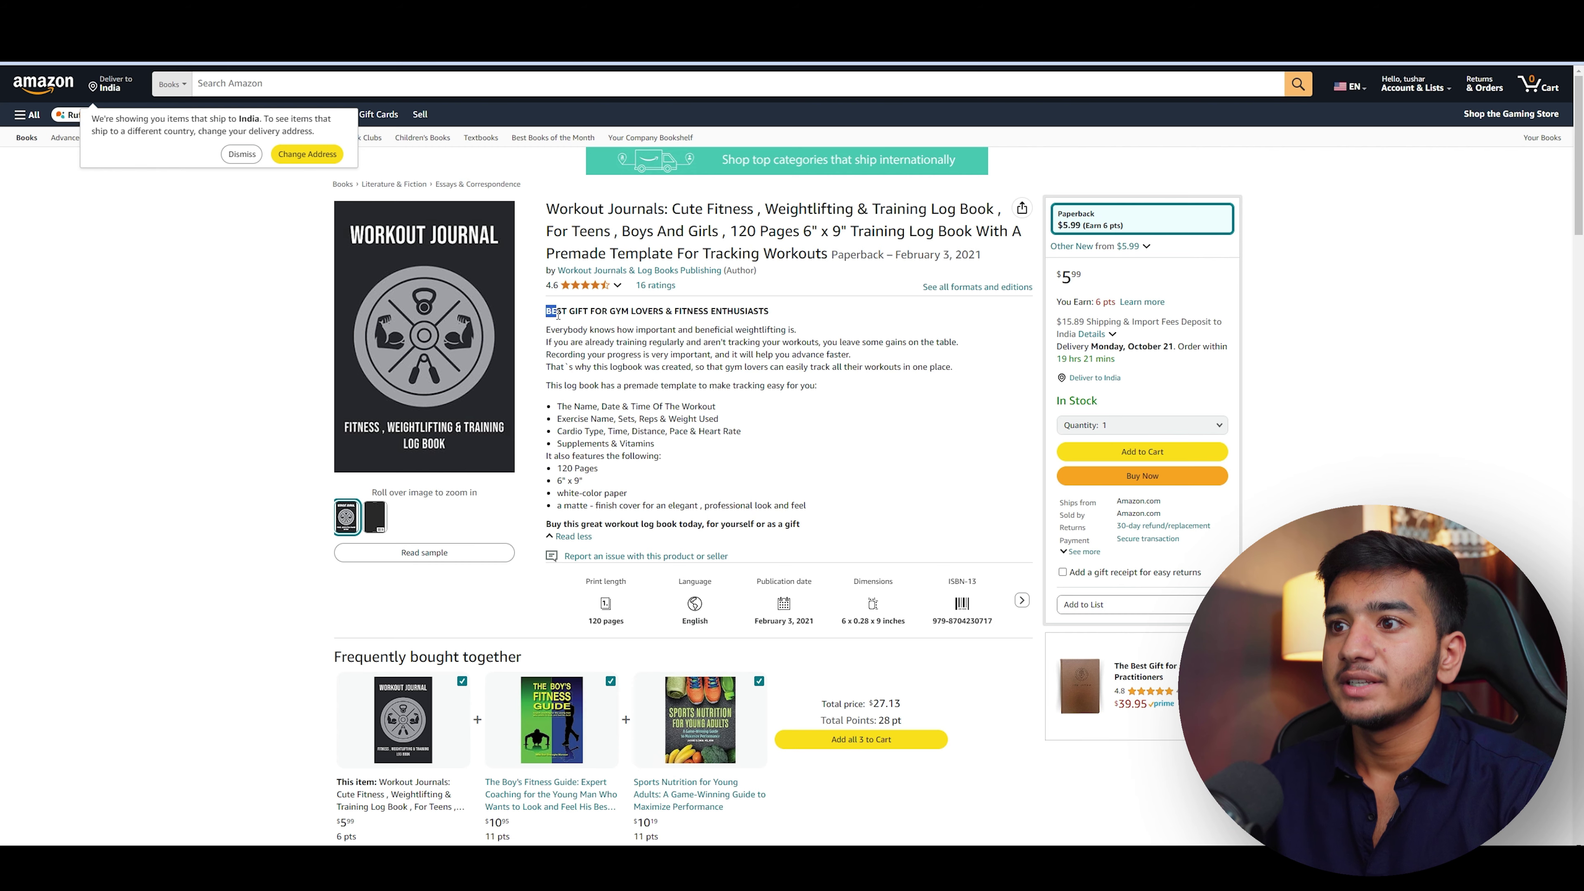
pyautogui.moveTo(547, 310); pyautogui.dragTo(813, 514)
pyautogui.rightClick(802, 502)
pyautogui.click(796, 515)
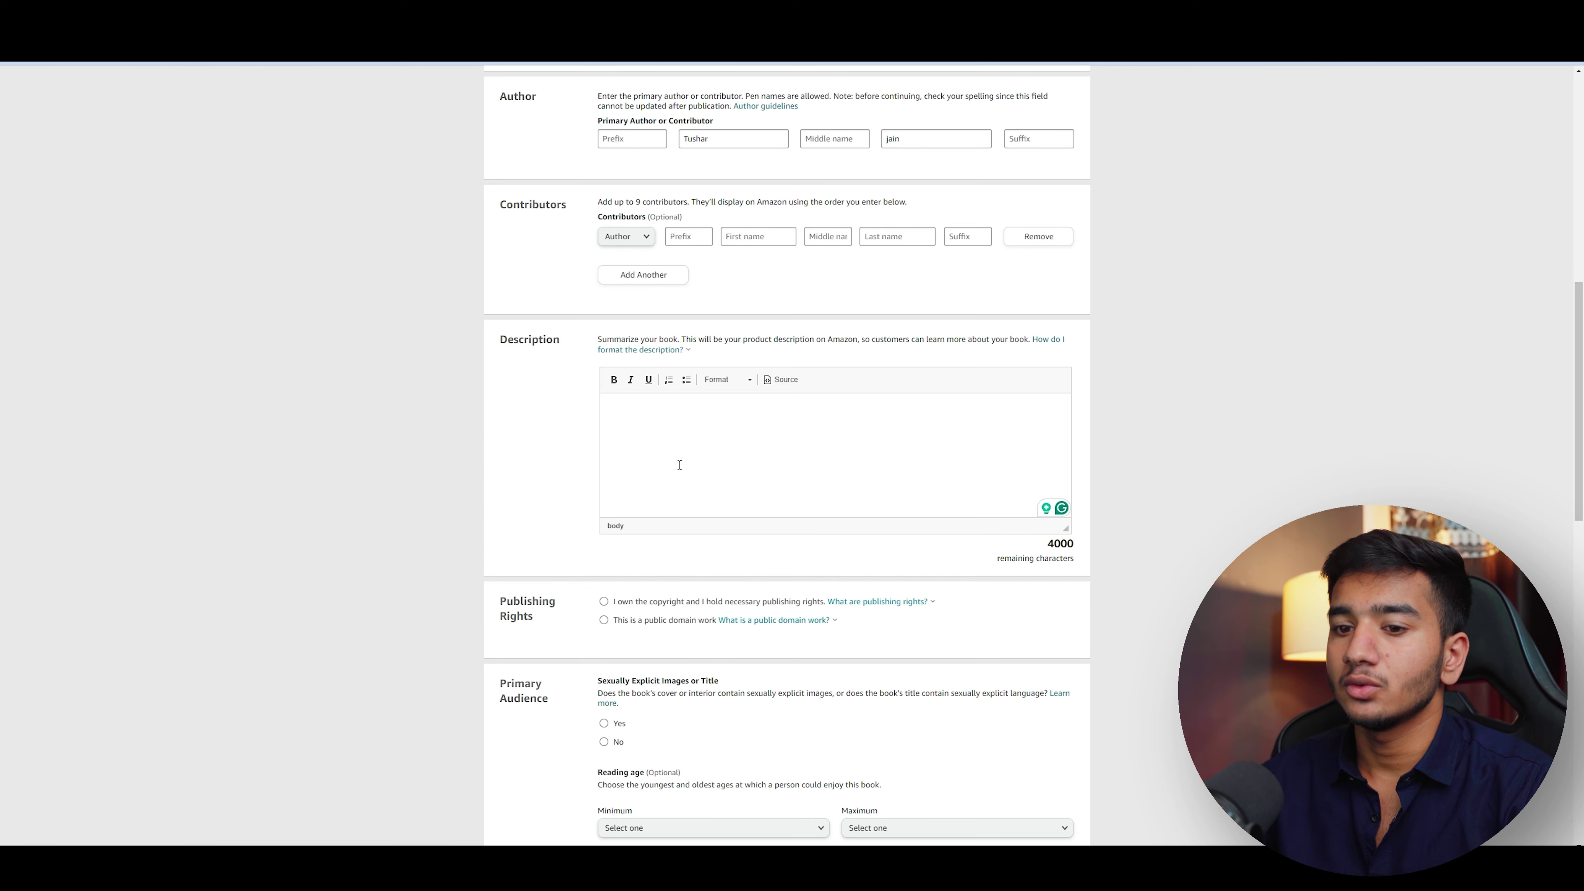
pyautogui.hotkey('ctrl', 'v')
pyautogui.scroll(10, 841, 471)
pyautogui.scroll(-10, 858, 399)
# - Declare ownership of the copyright and publishing rights, and answer No to sexually explicit images or title
pyautogui.click(604, 601)
pyautogui.scroll(-6, 603, 601)
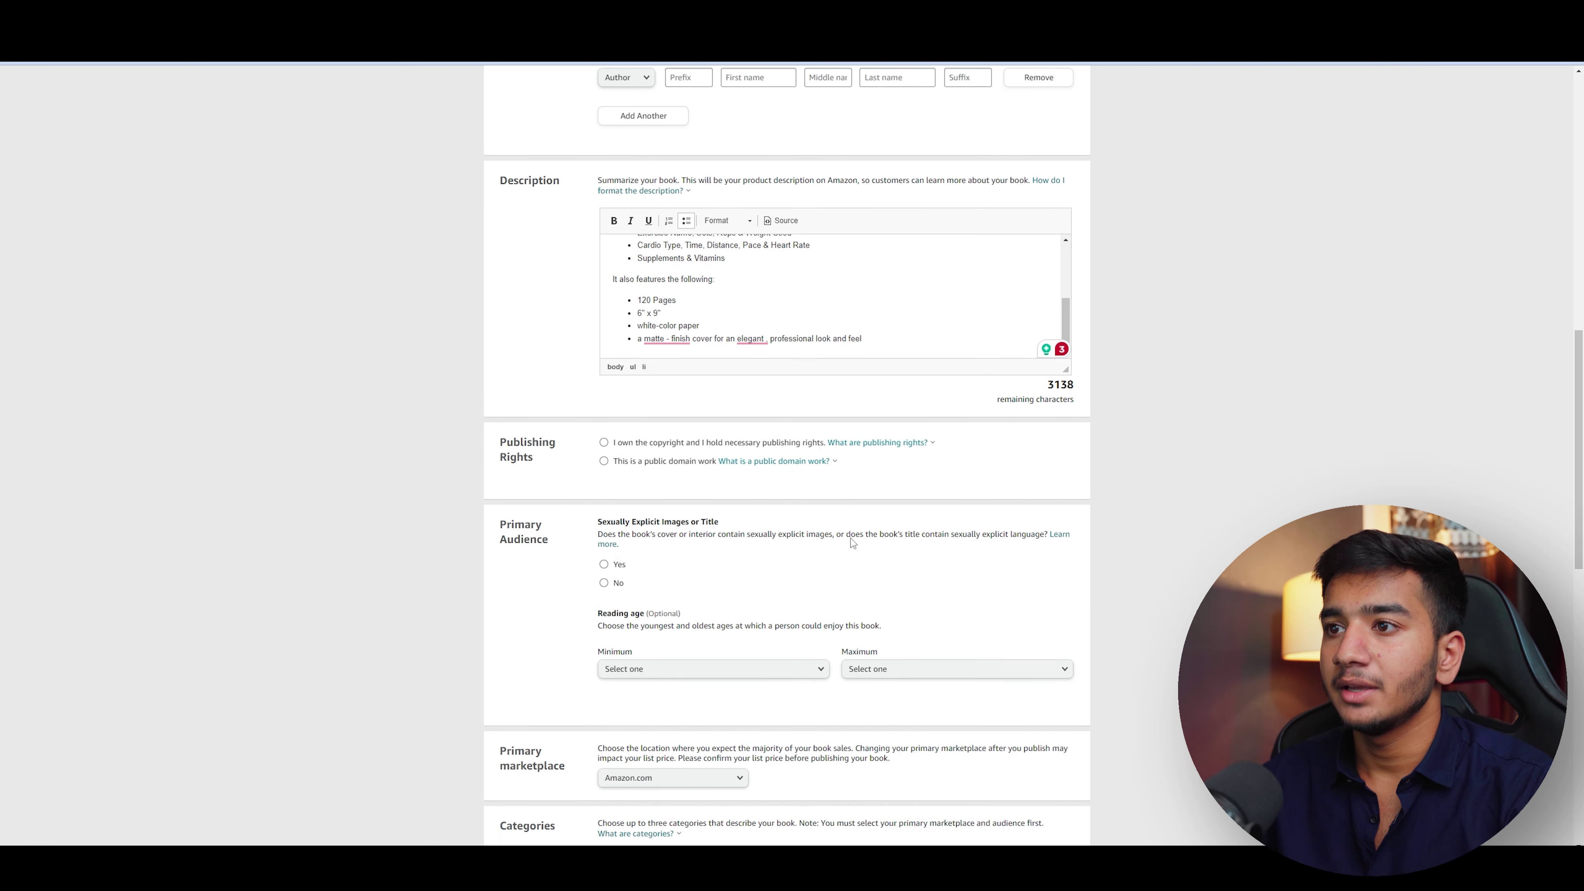
pyautogui.doubleClick(623, 310)
pyautogui.click(601, 374)
pyautogui.click(604, 370)
pyautogui.scroll(-4, 609, 375)
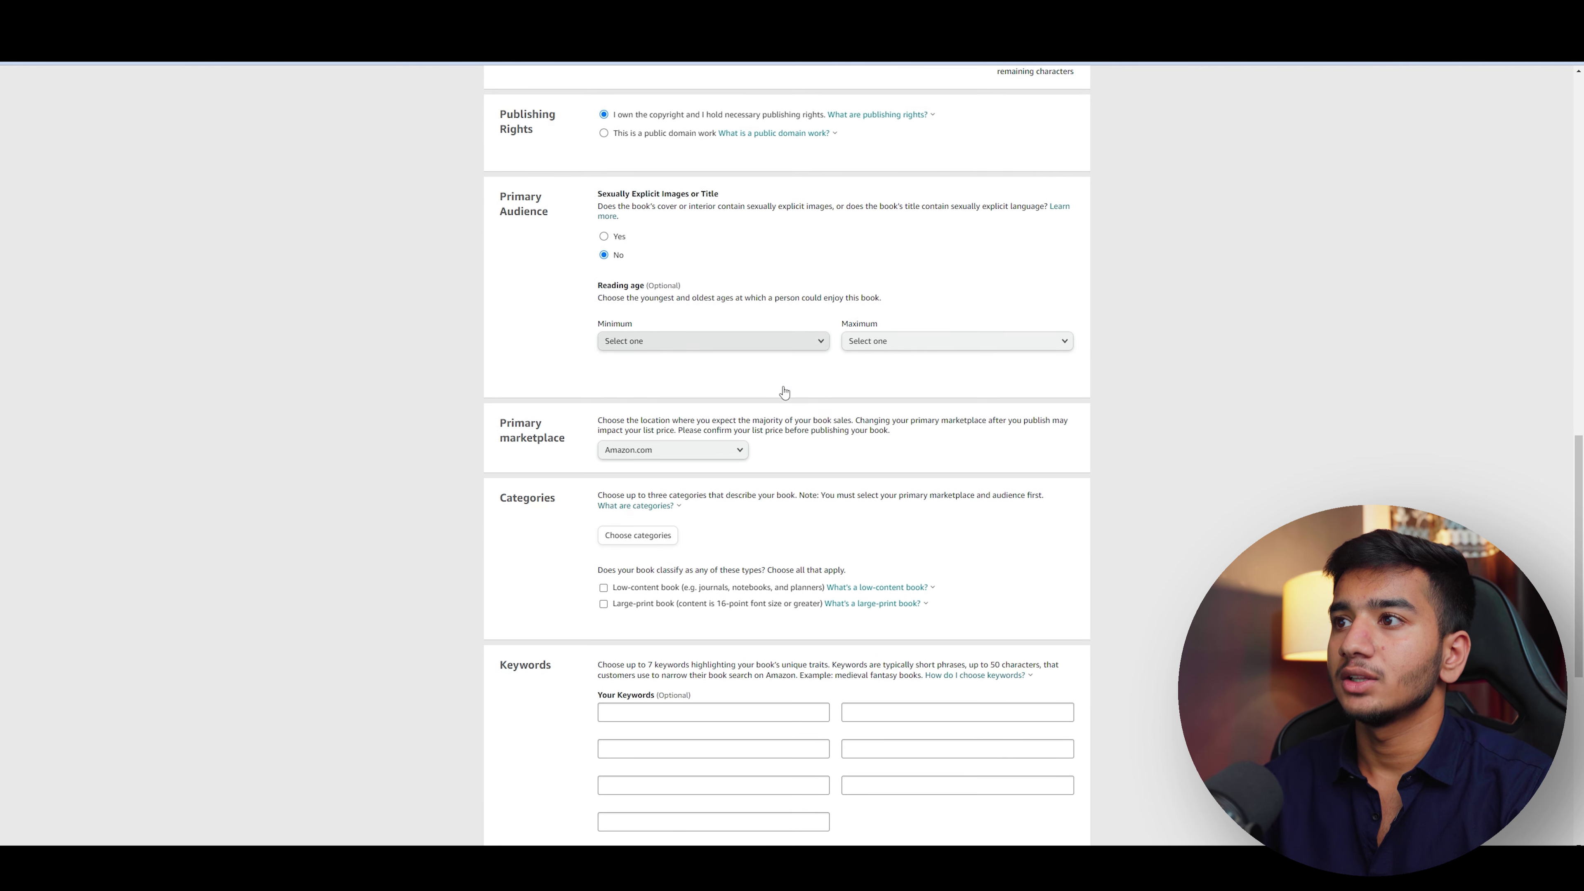
# - Save the category placement Books › Health, Fitness & Dieting › General and classify the book as low-content
pyautogui.moveTo(500, 306); pyautogui.dragTo(569, 312)
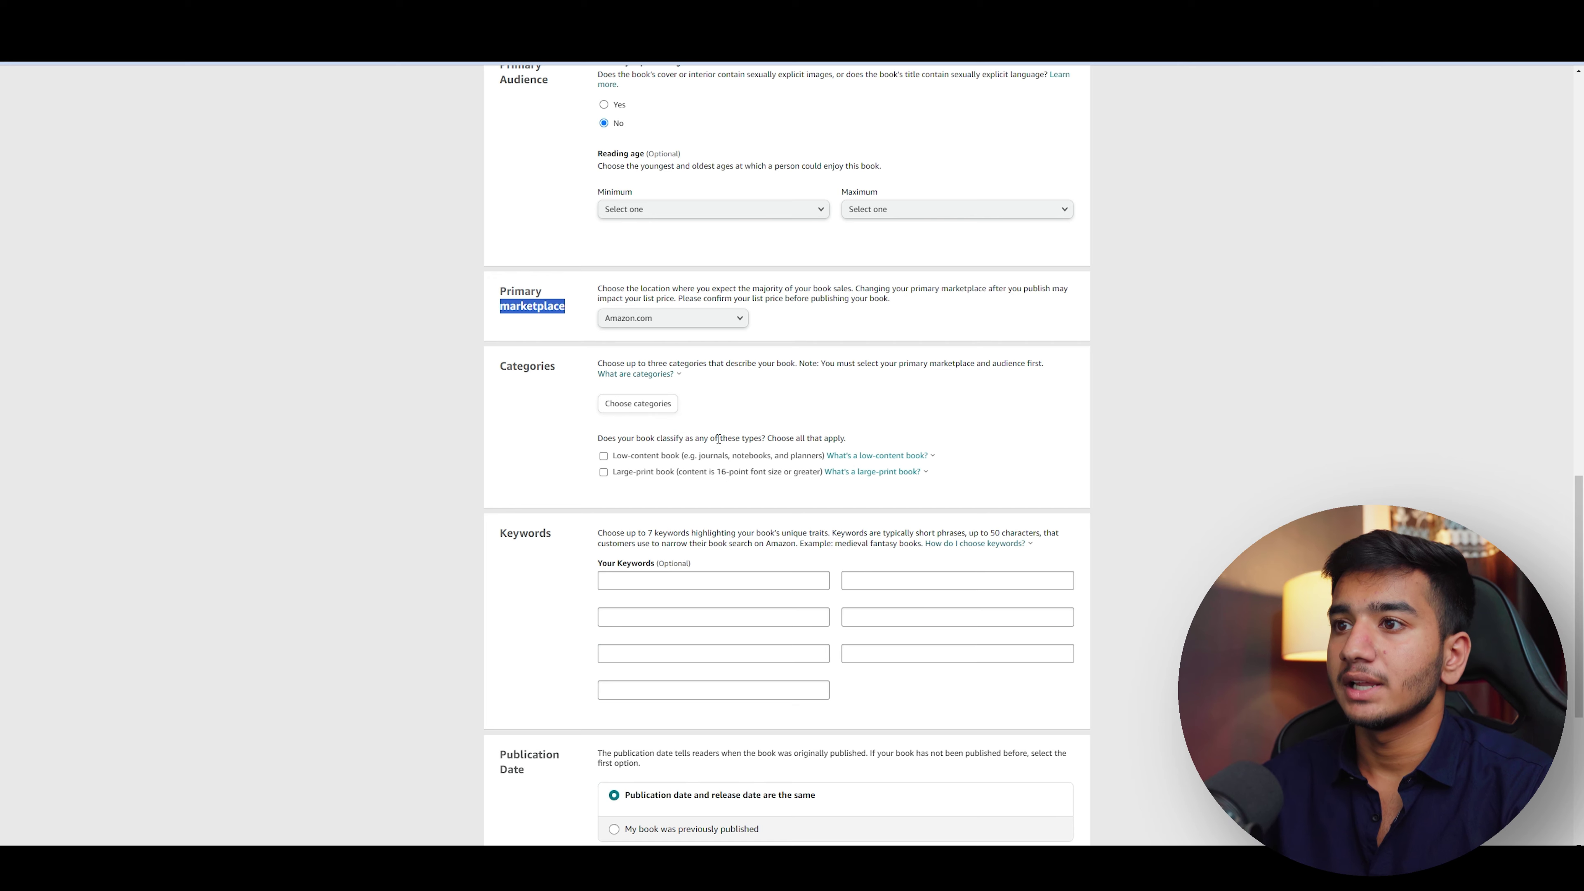
pyautogui.scroll(-1, 711, 446)
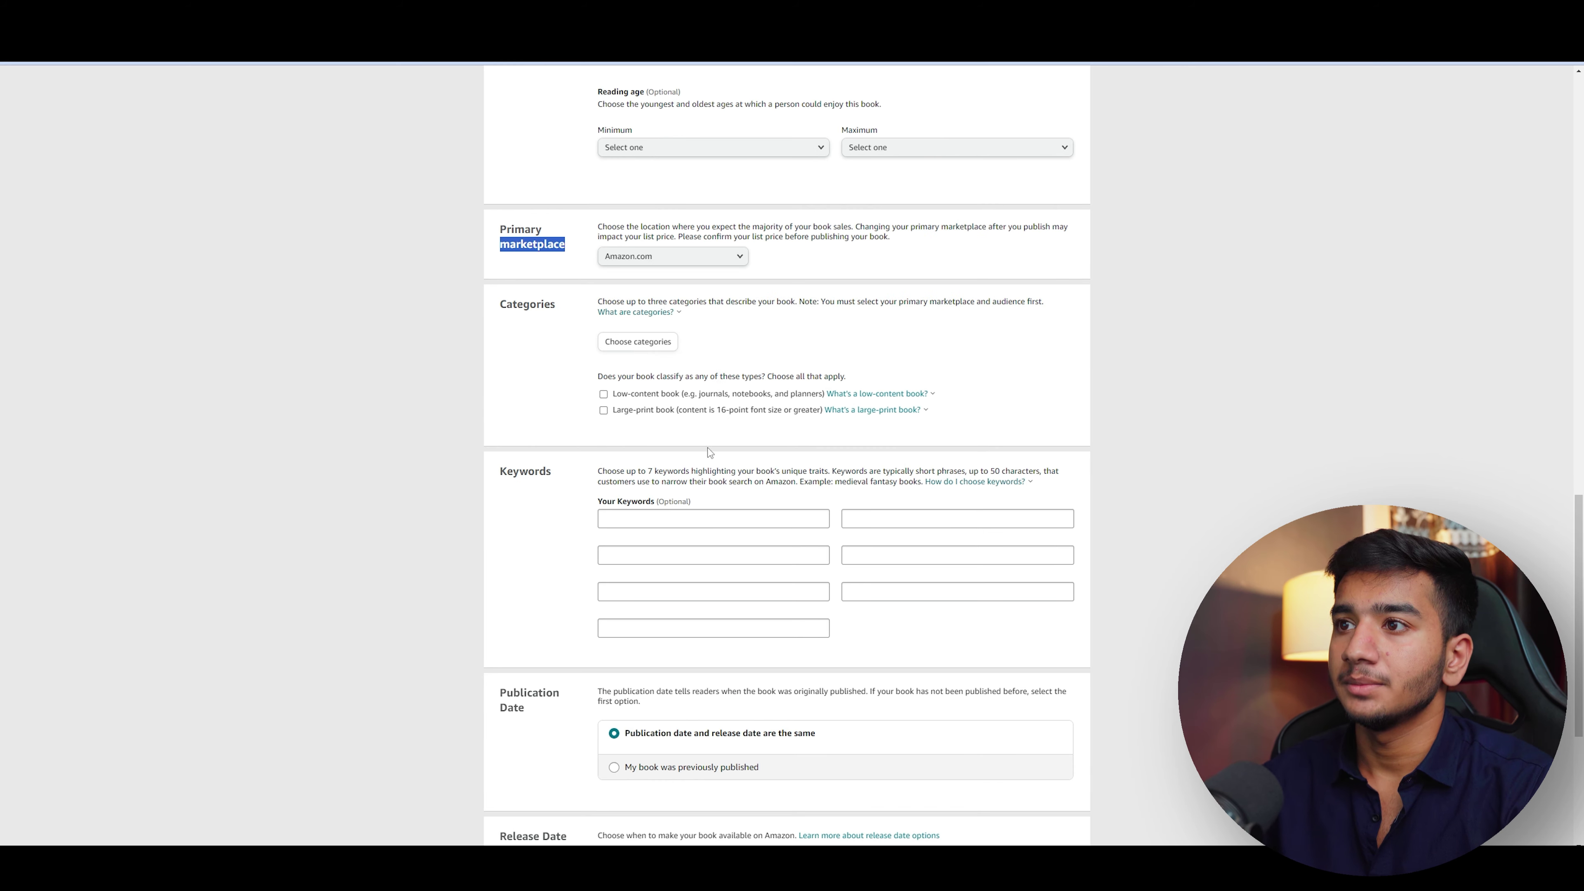
pyautogui.click(647, 347)
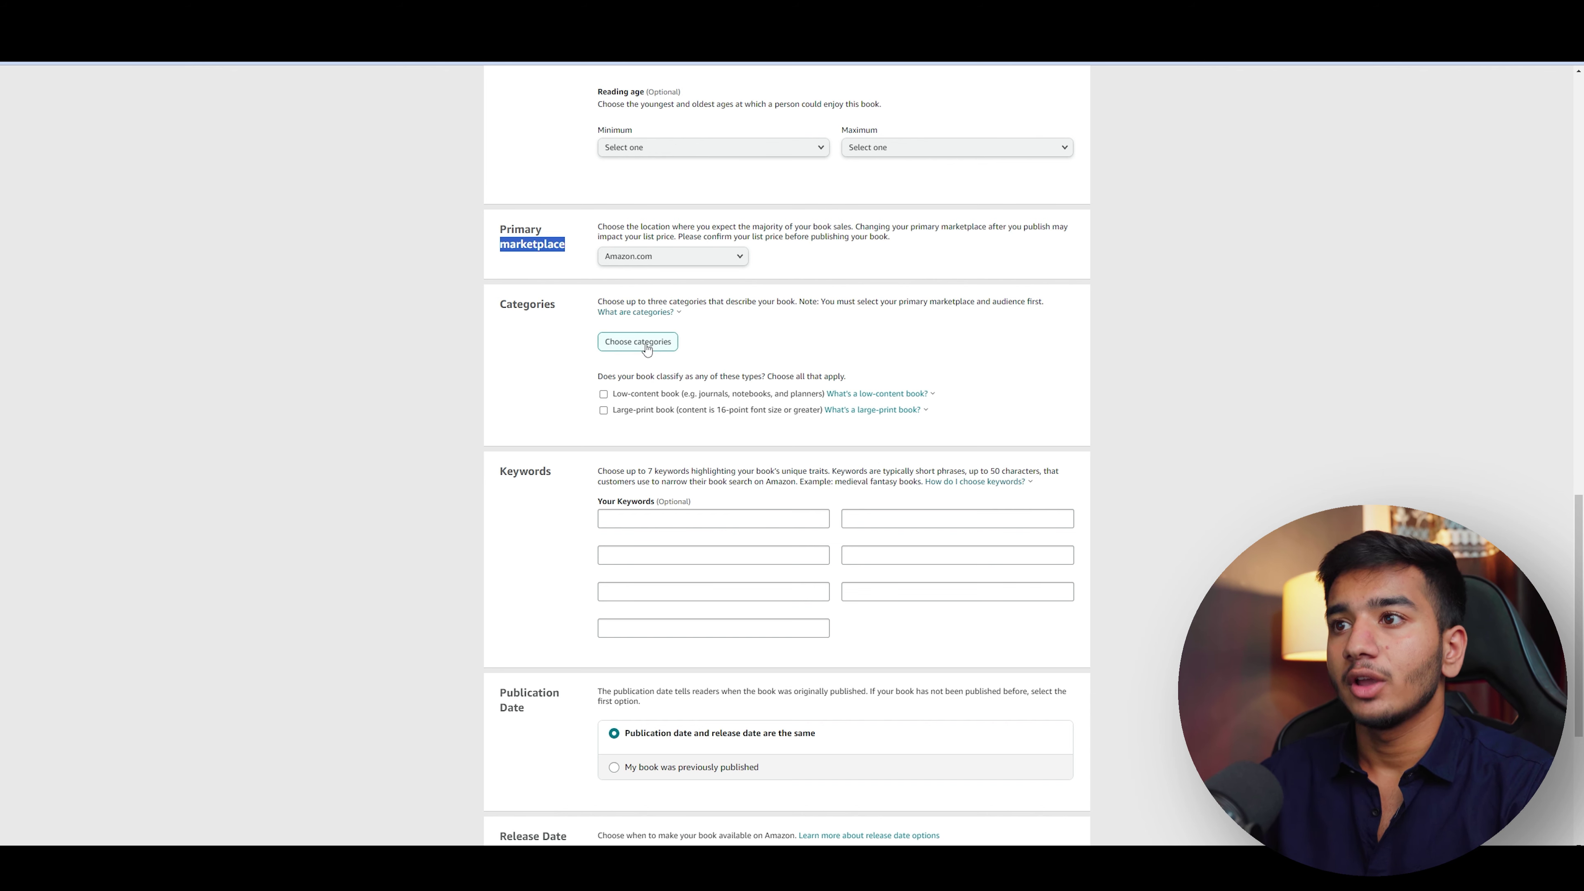
pyautogui.click(647, 446)
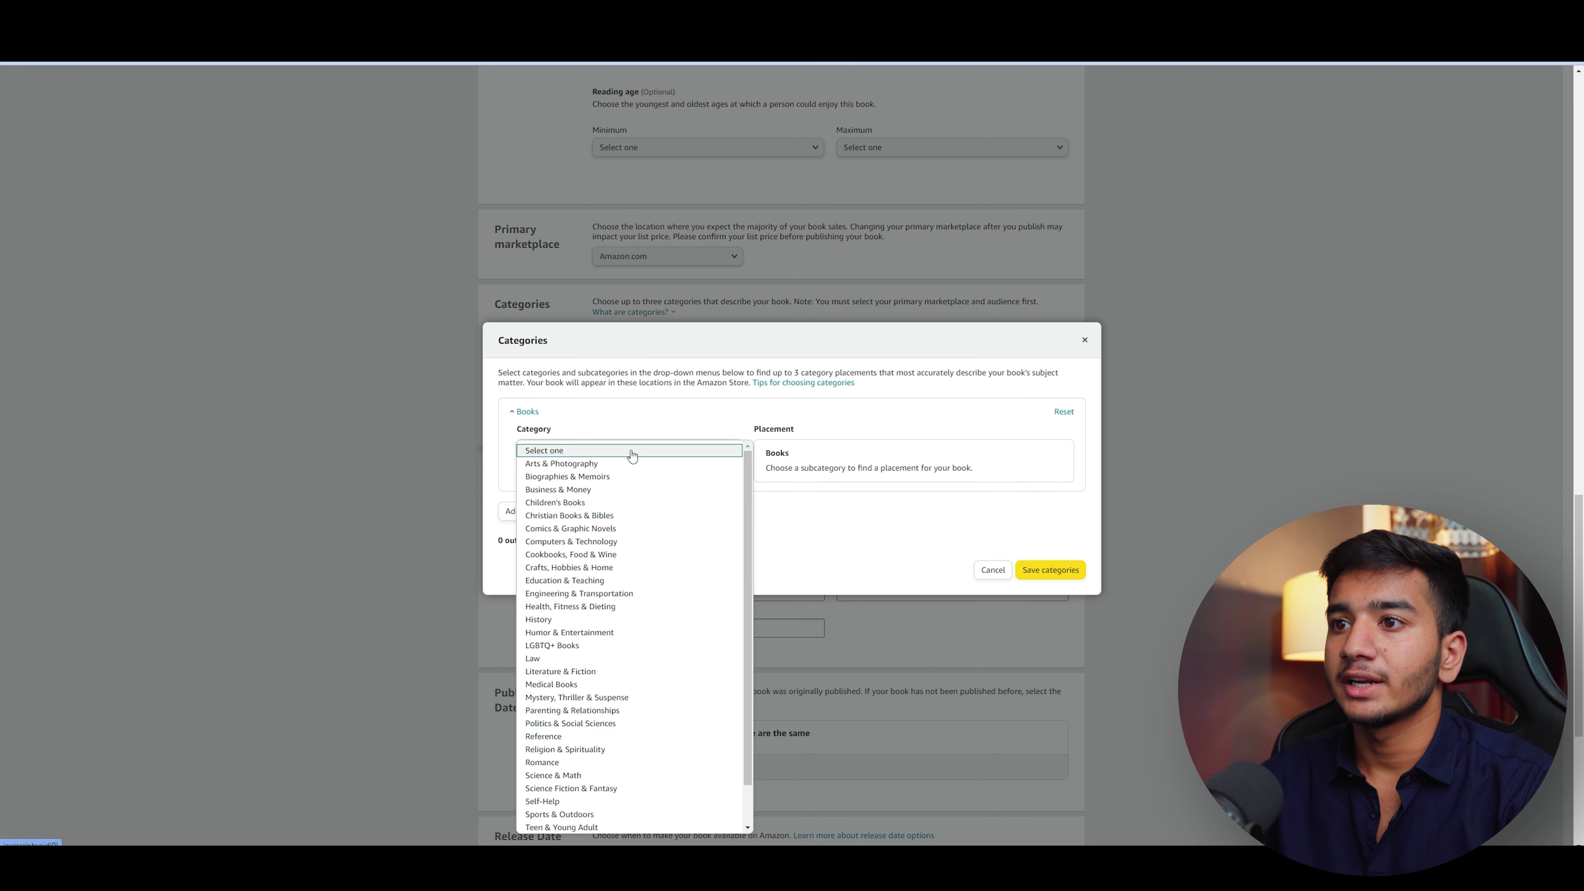
pyautogui.click(578, 609)
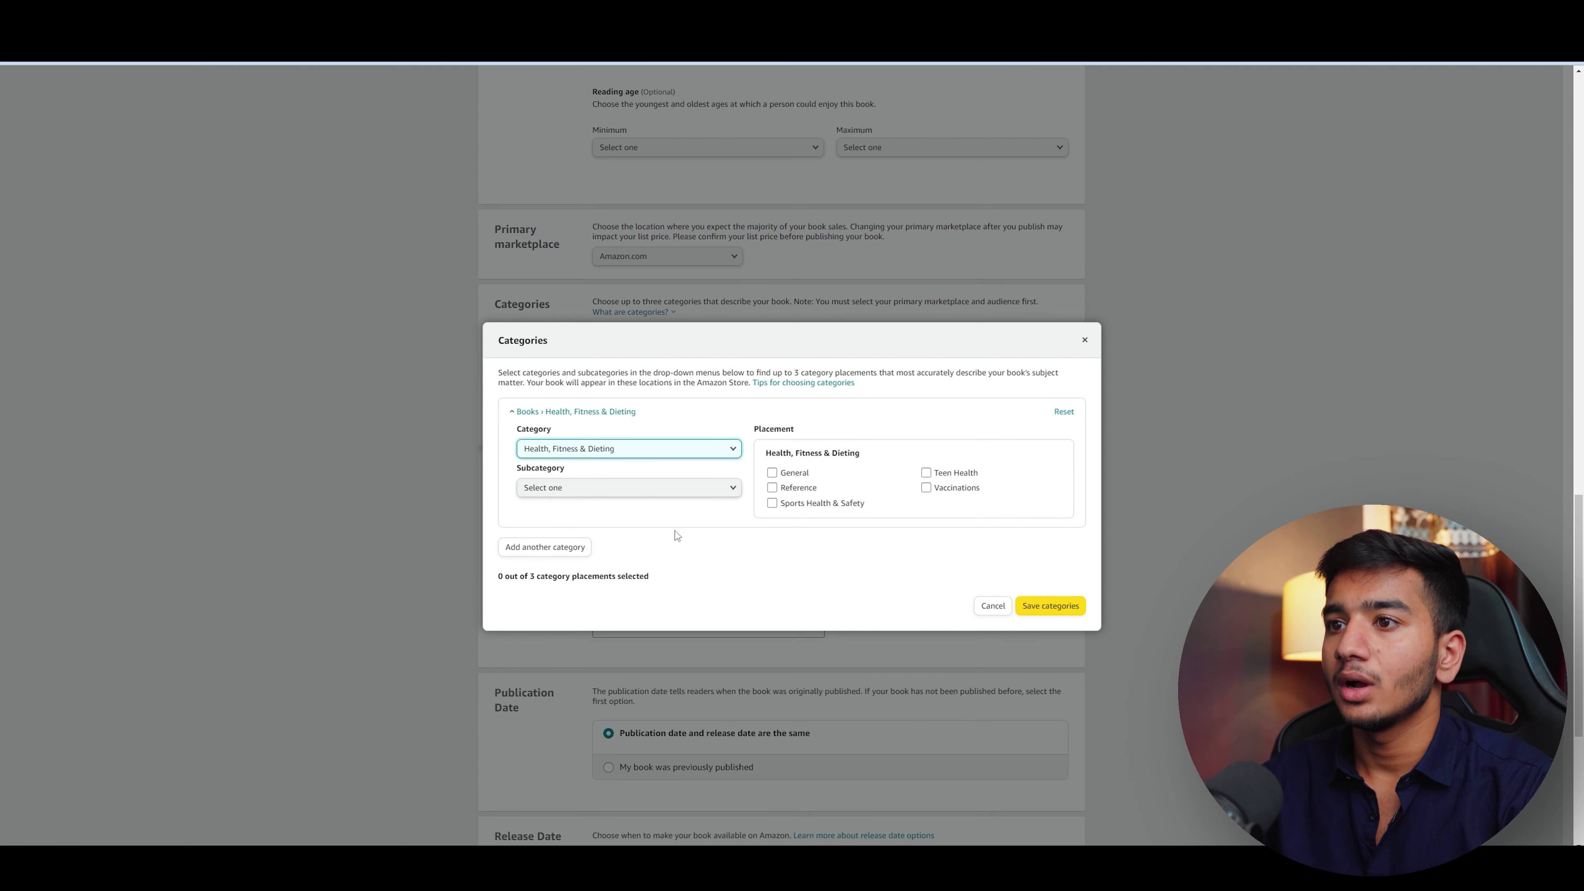
pyautogui.click(669, 490)
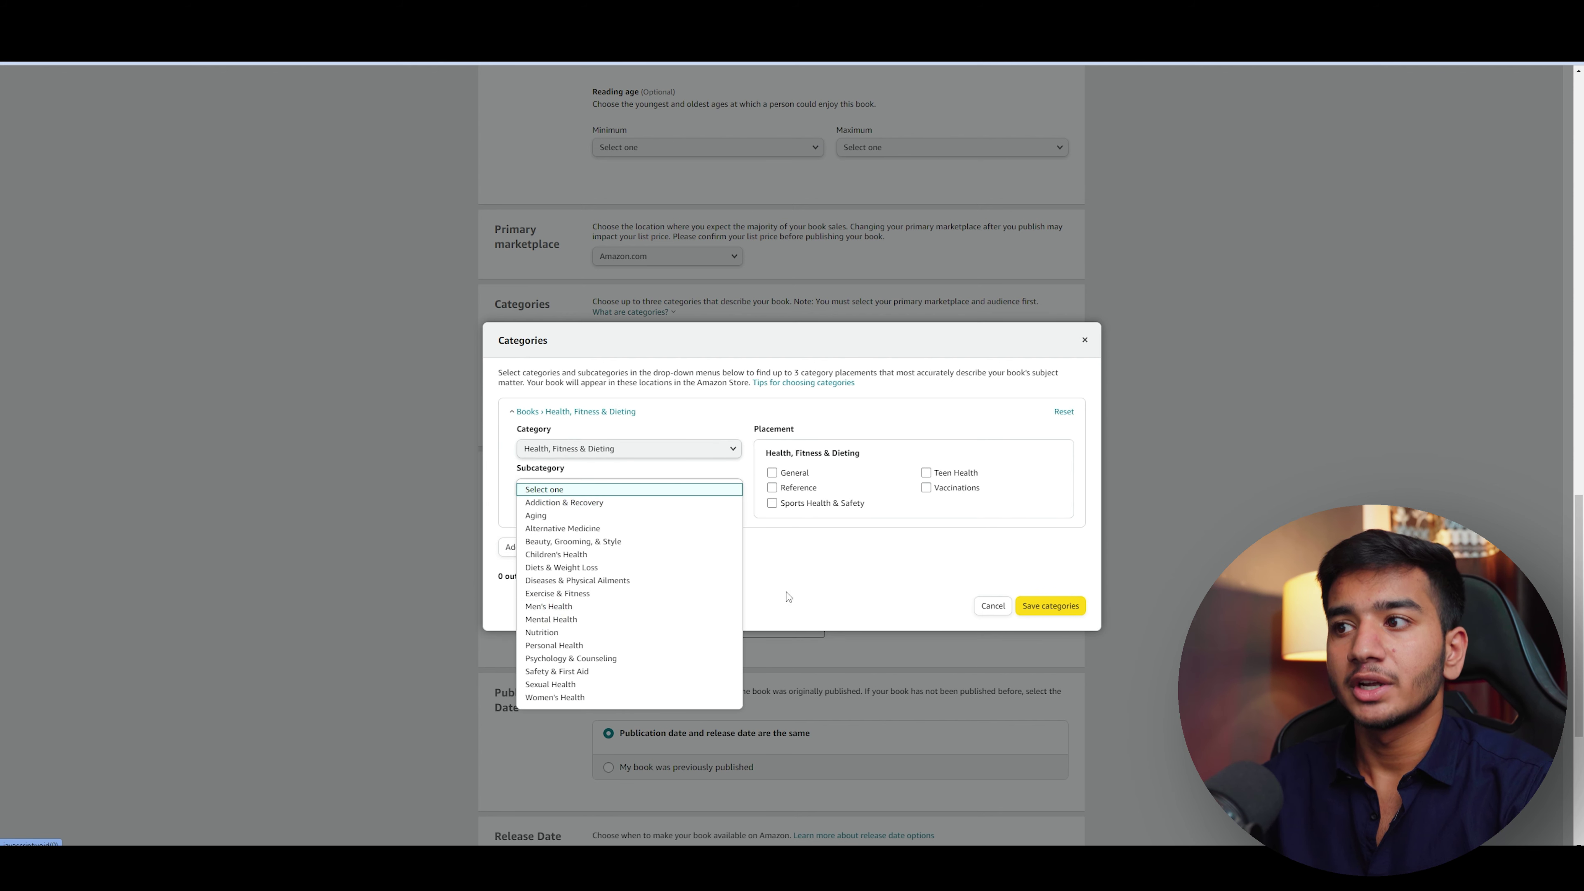
pyautogui.click(882, 583)
pyautogui.click(783, 476)
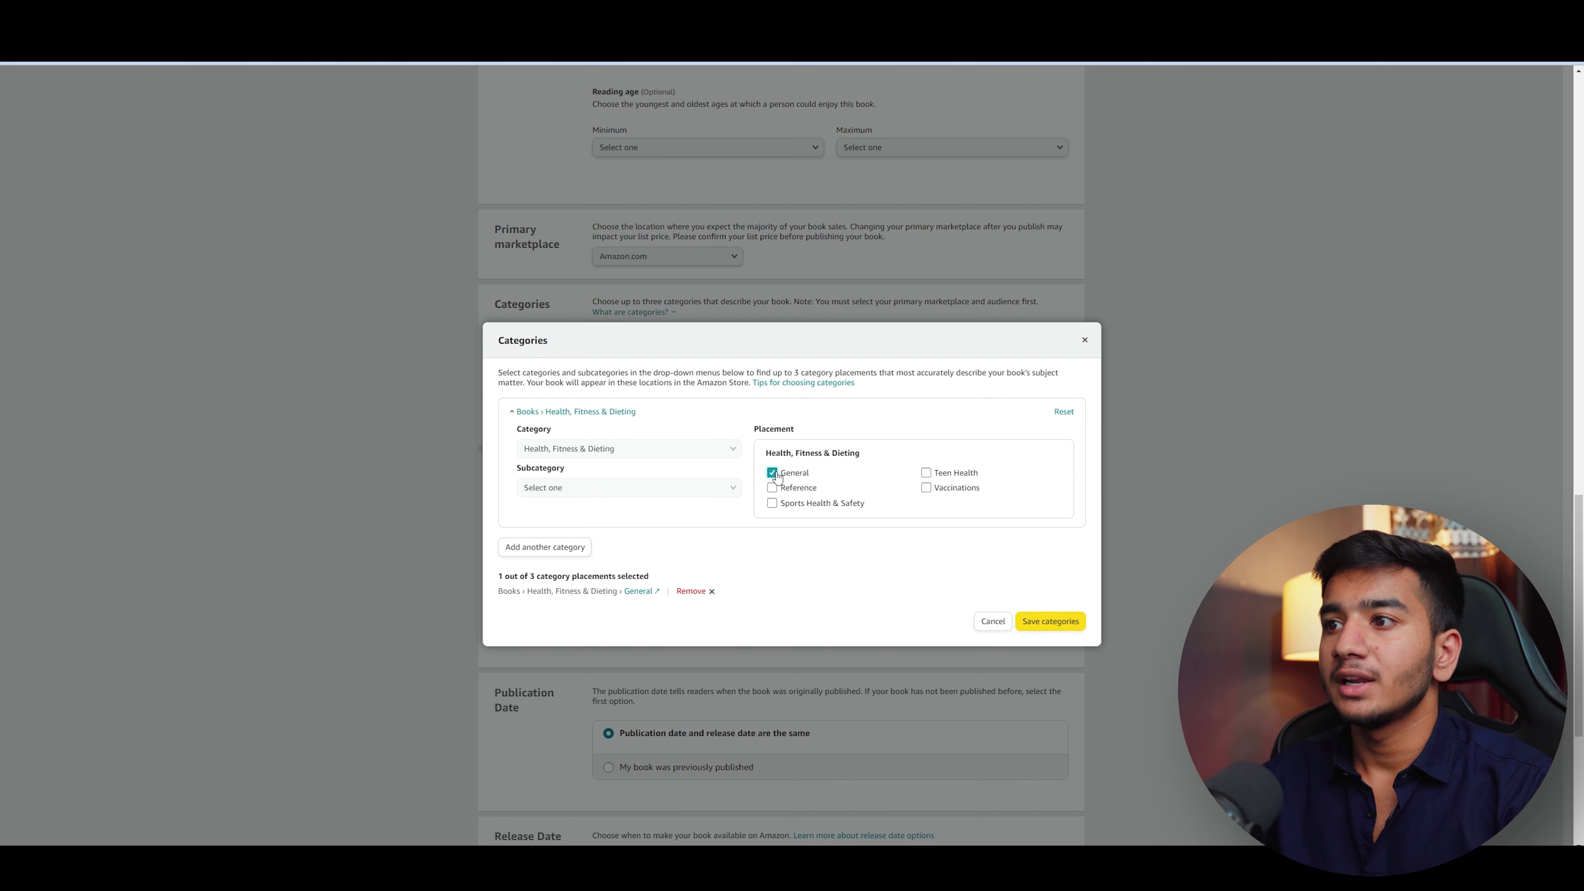
pyautogui.click(1052, 626)
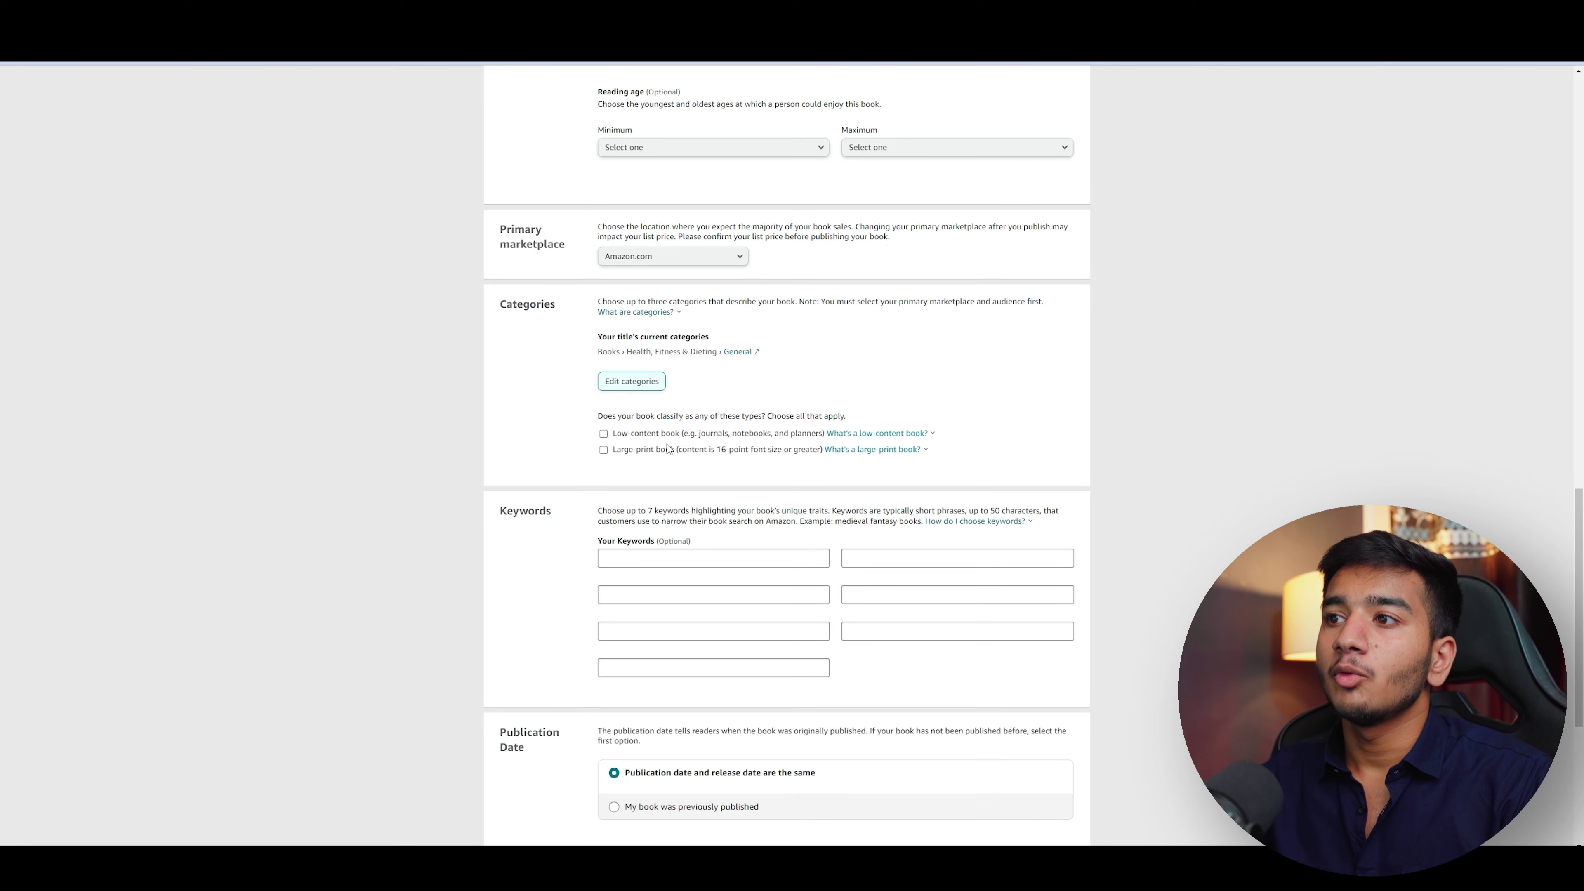
pyautogui.click(603, 434)
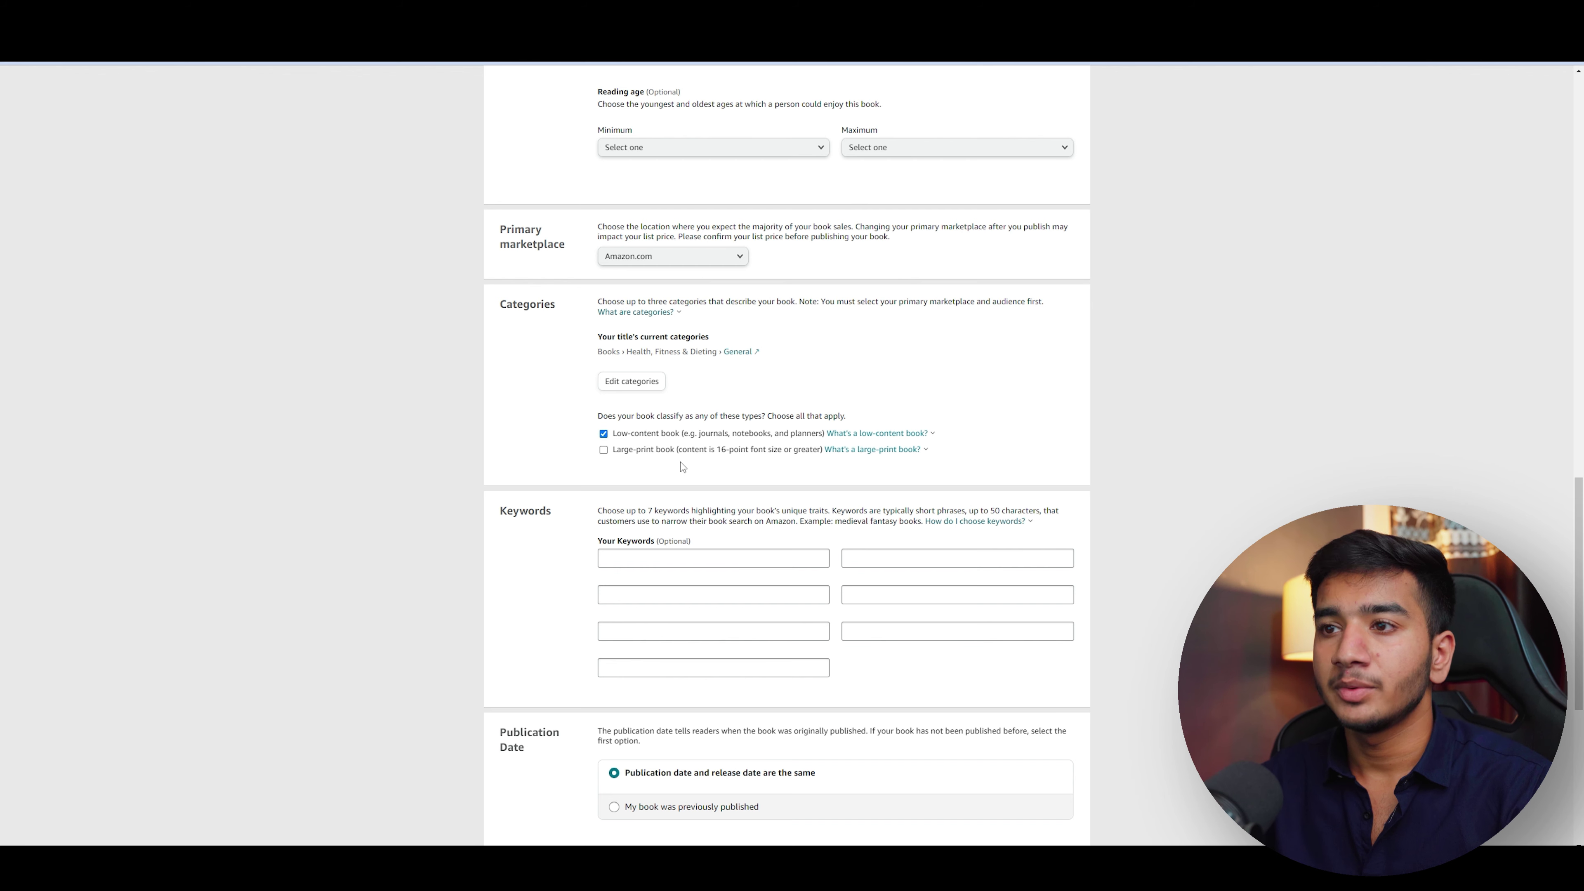
# - Open Book Bolt's Keywords research and compare the Amazon and Google most trending fitness journal phrases
pyautogui.scroll(-3, 717, 507)
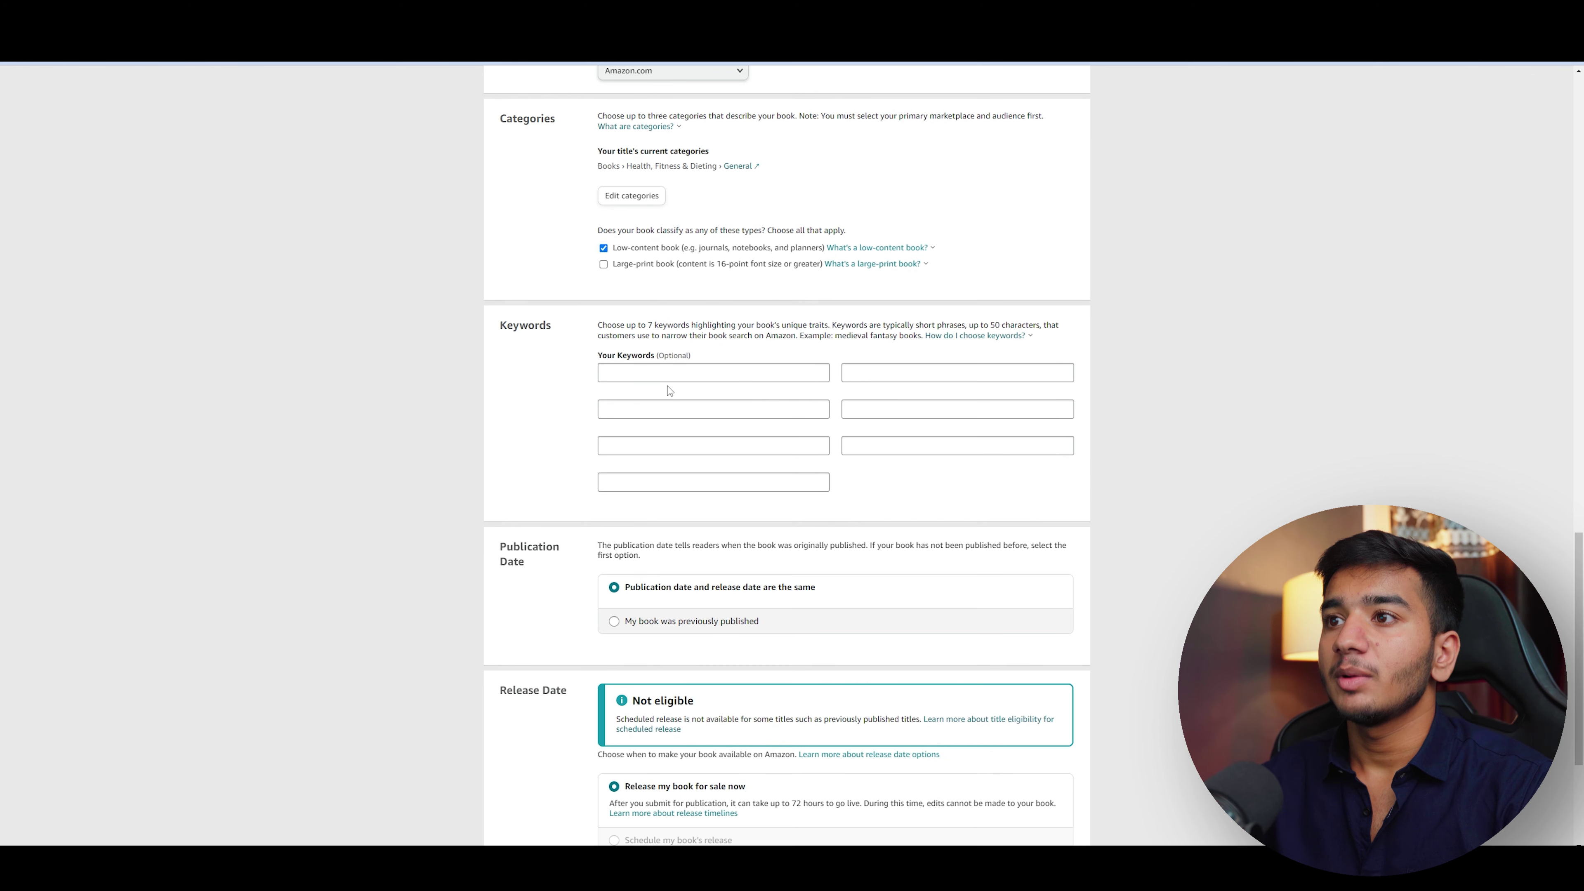
pyautogui.click(680, 368)
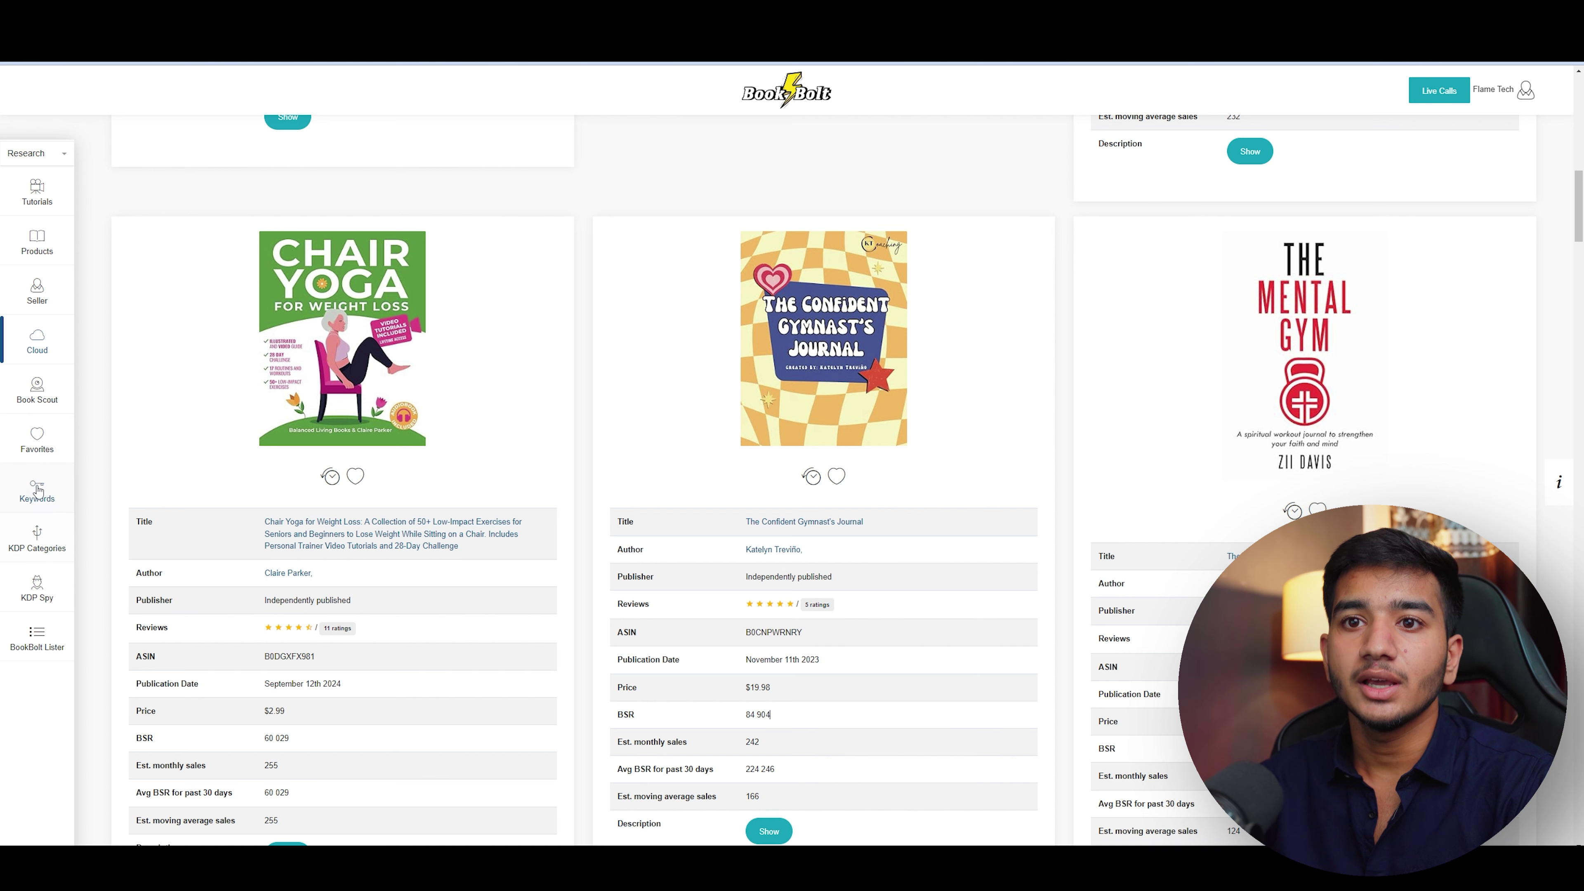
pyautogui.click(35, 499)
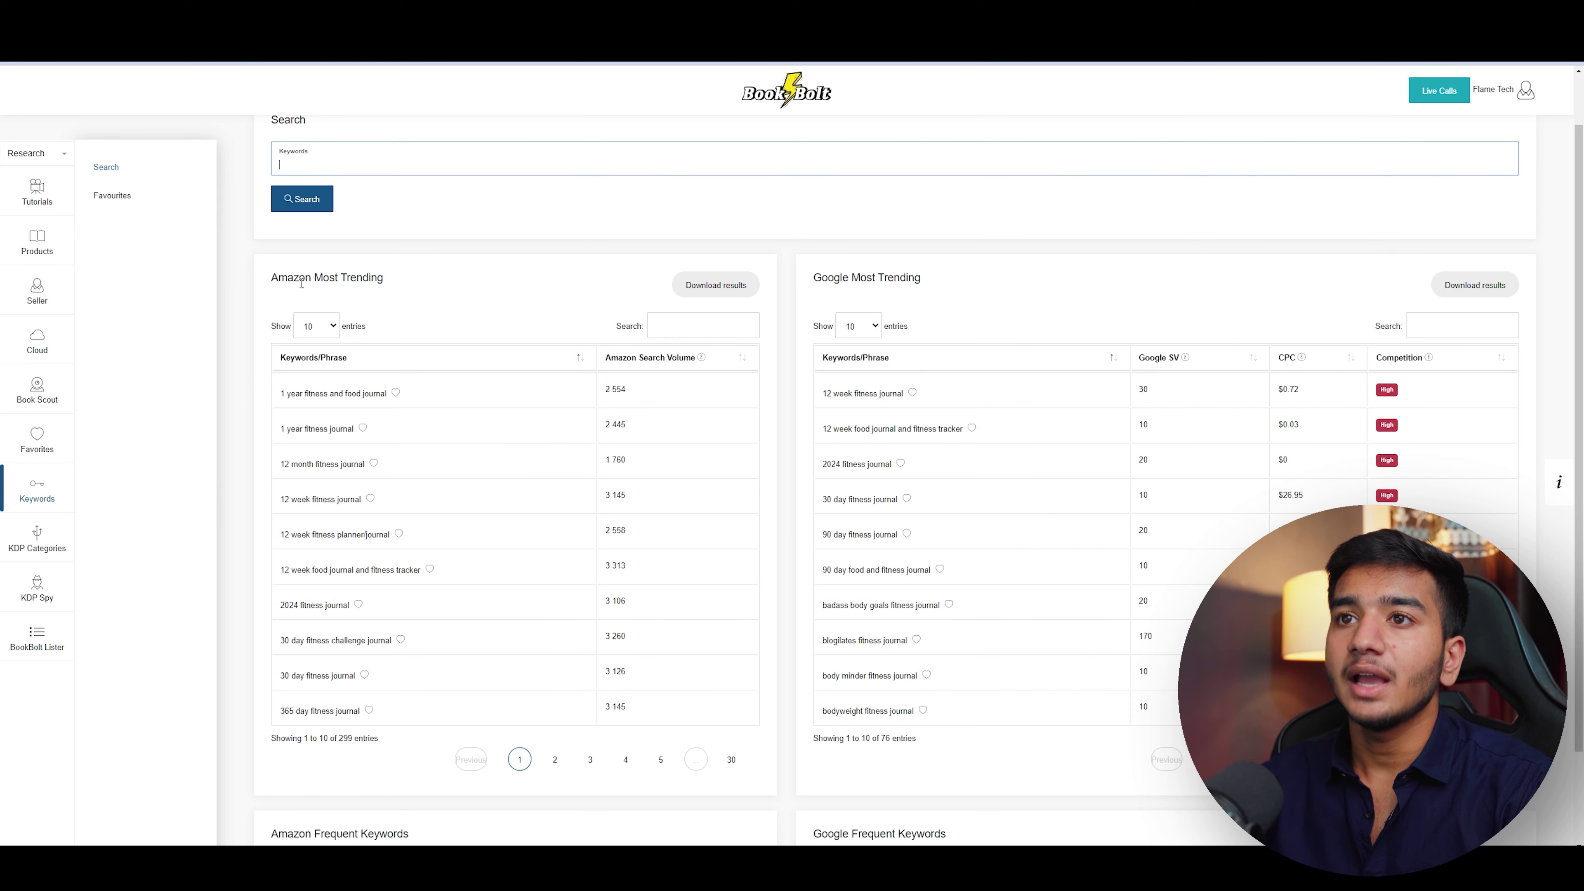
pyautogui.moveTo(348, 276); pyautogui.dragTo(381, 282)
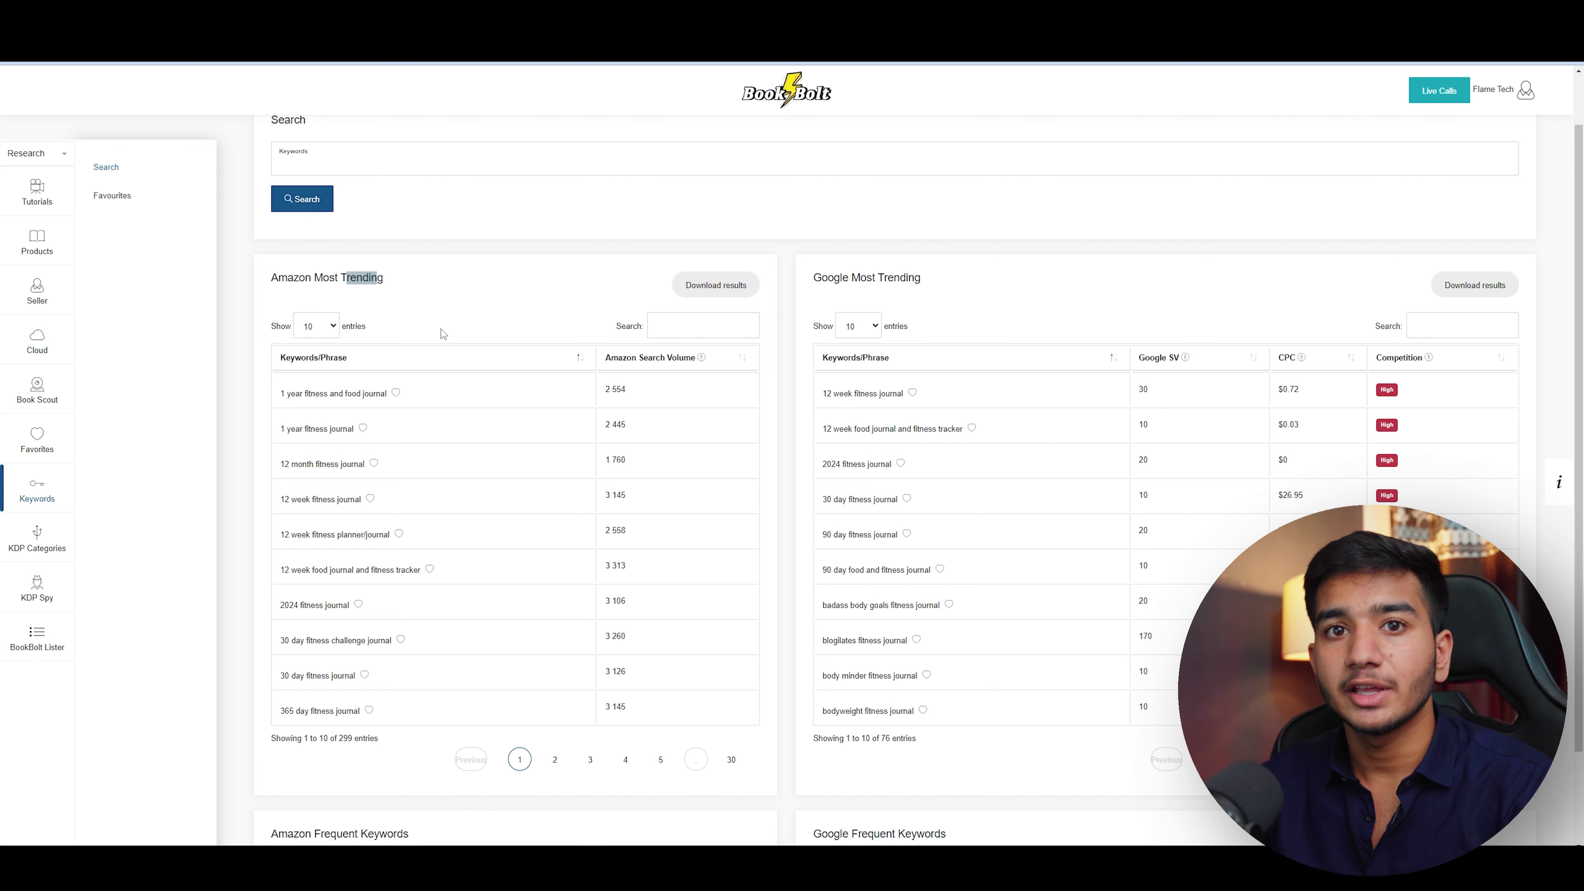
pyautogui.moveTo(822, 277); pyautogui.dragTo(925, 282)
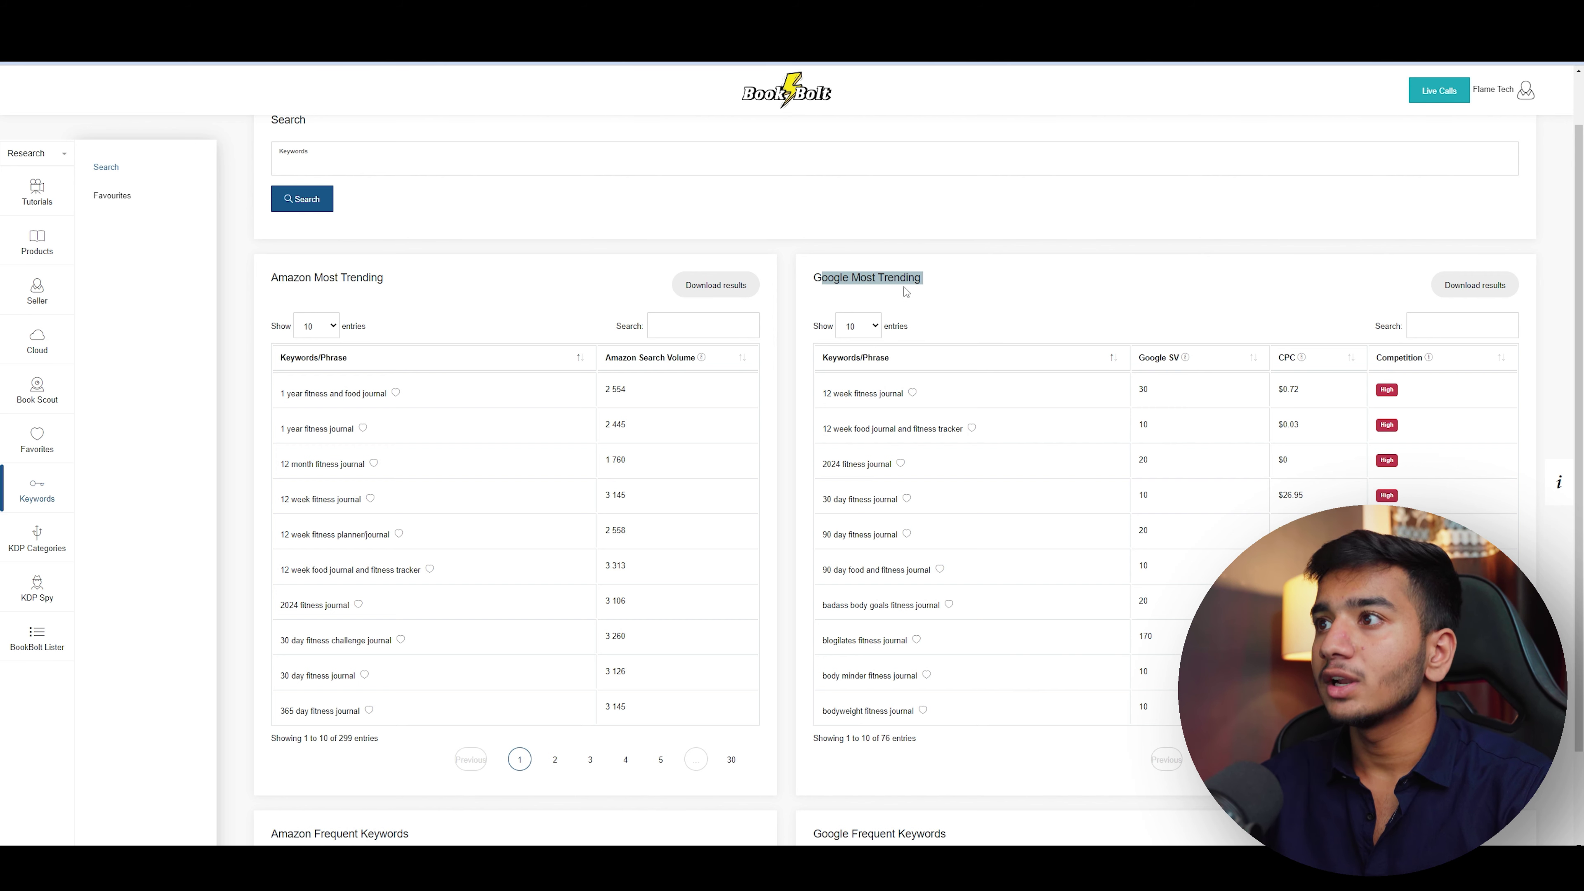
pyautogui.scroll(-1, 1045, 506)
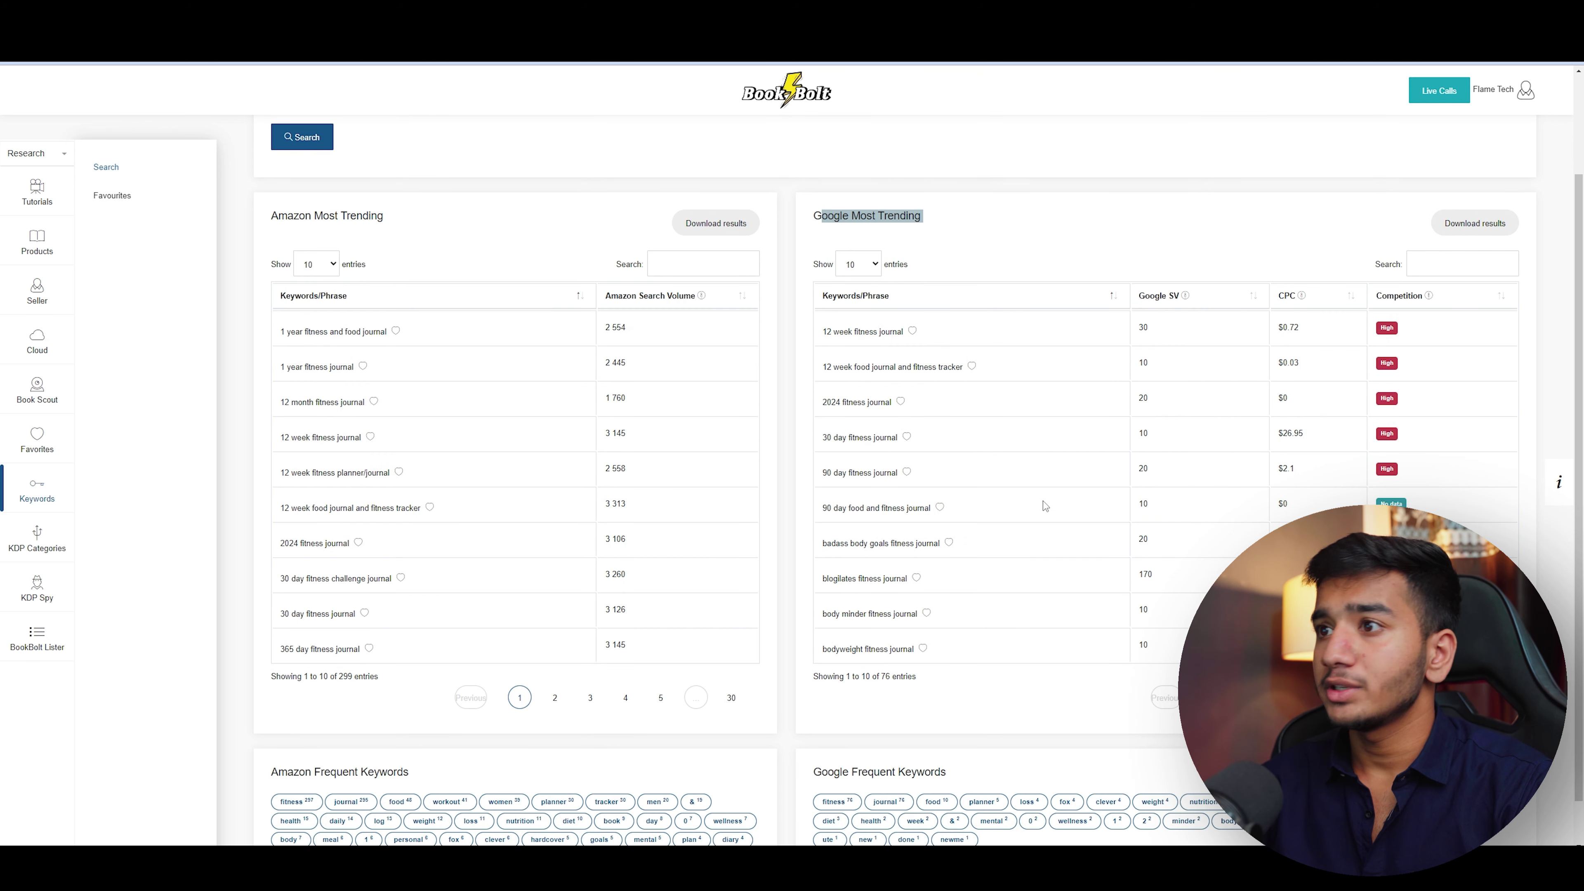
# - Copy the trending phrases 1 year fitness and food journal, 12 week food journal and fitness tracker, and 12 week fitness journal into KDP's keyword fields
pyautogui.moveTo(281, 335); pyautogui.dragTo(332, 336)
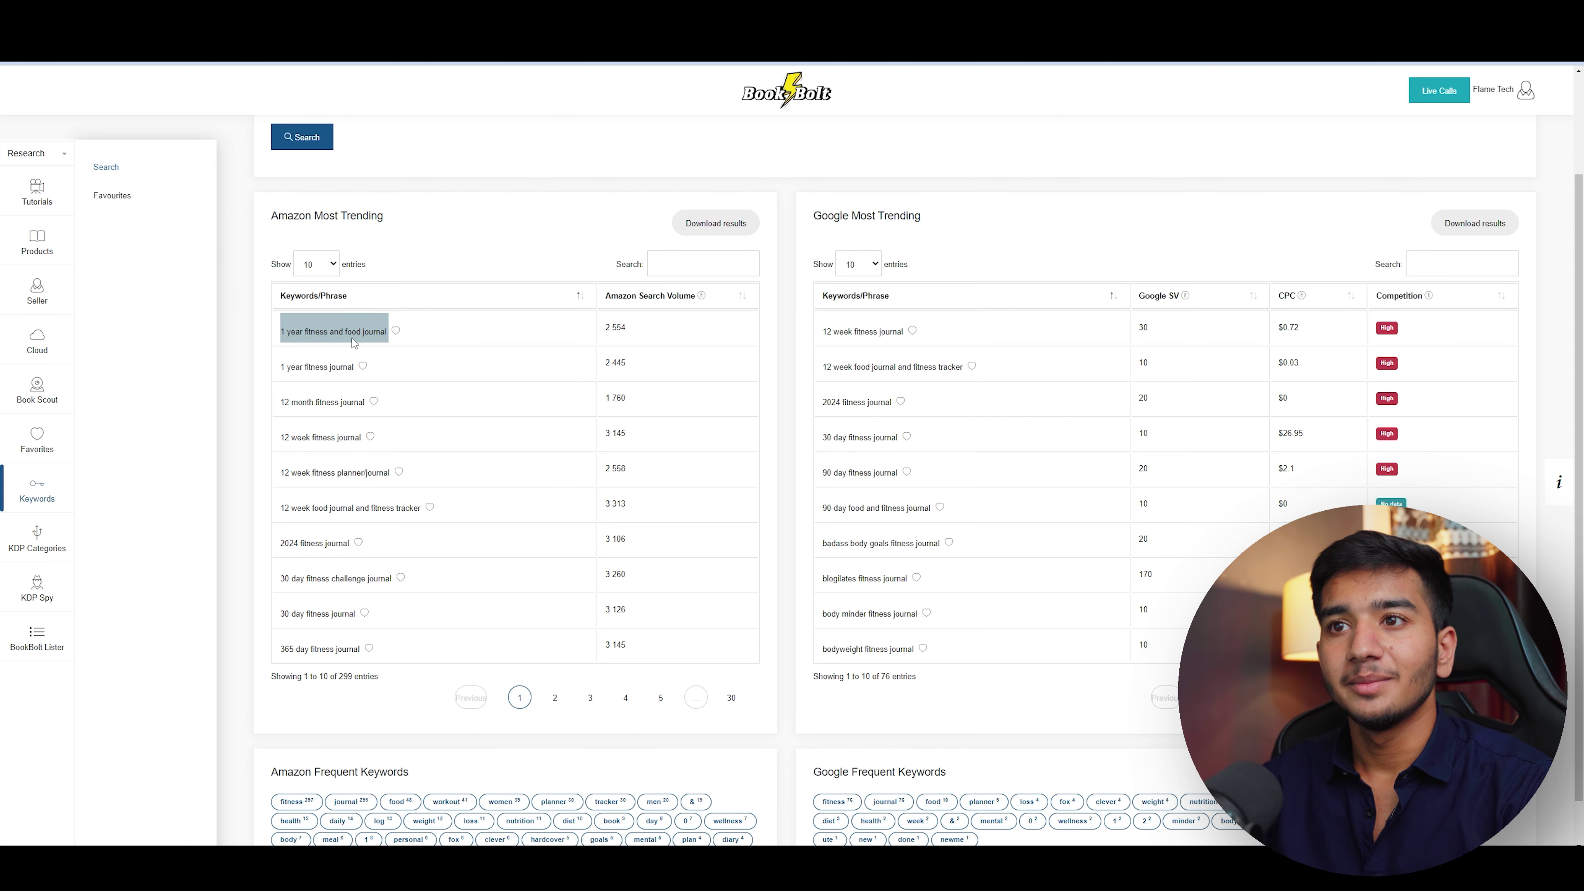
pyautogui.rightClick(352, 340)
pyautogui.click(373, 352)
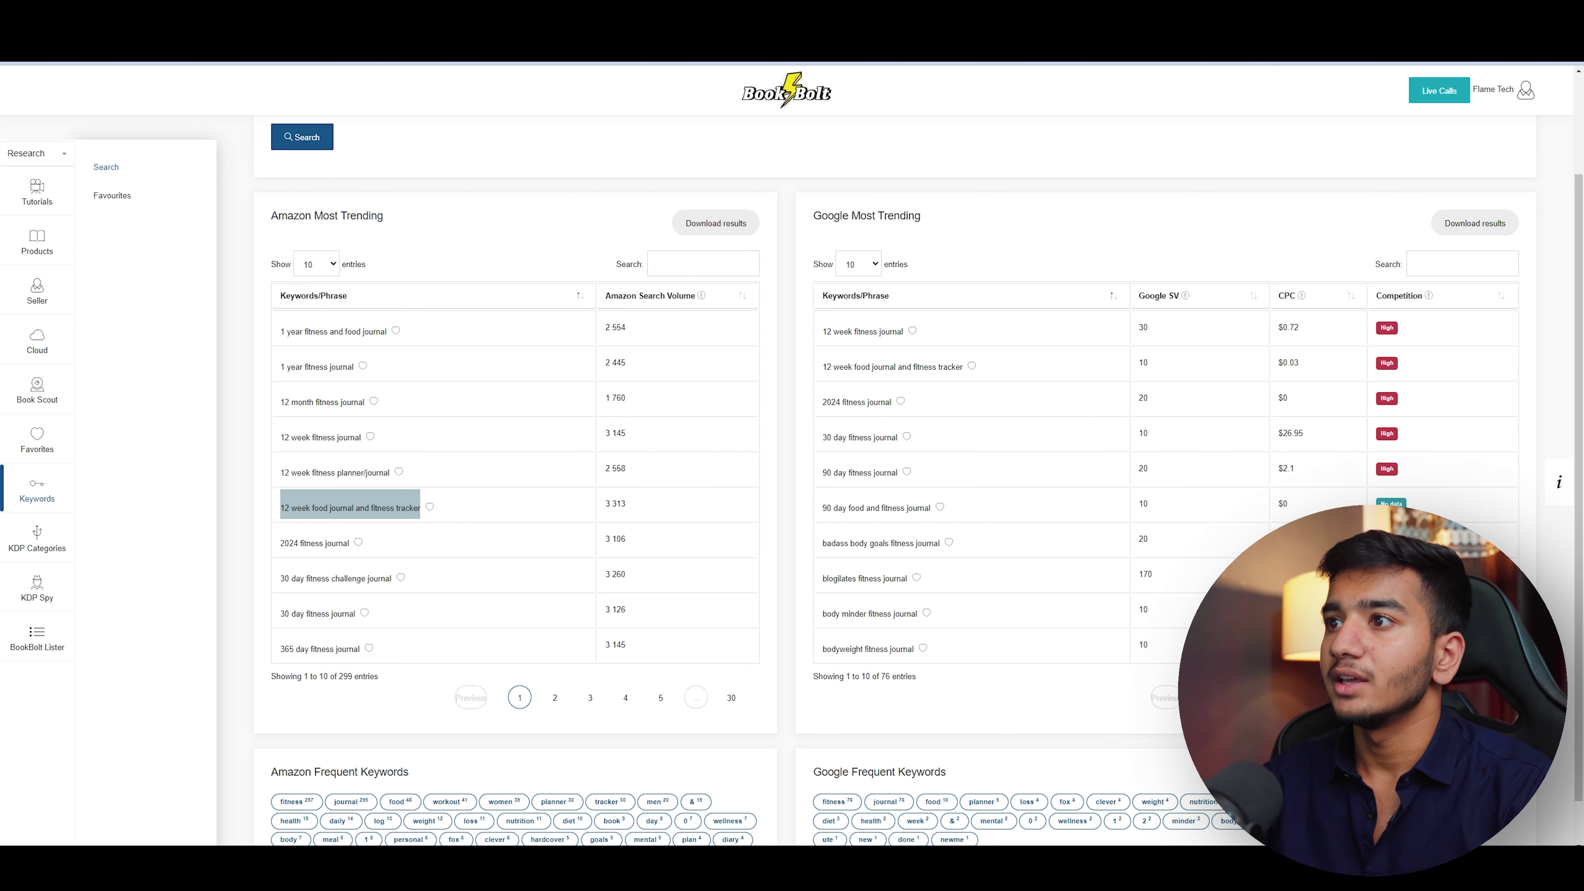
pyautogui.moveTo(822, 330); pyautogui.dragTo(909, 332)
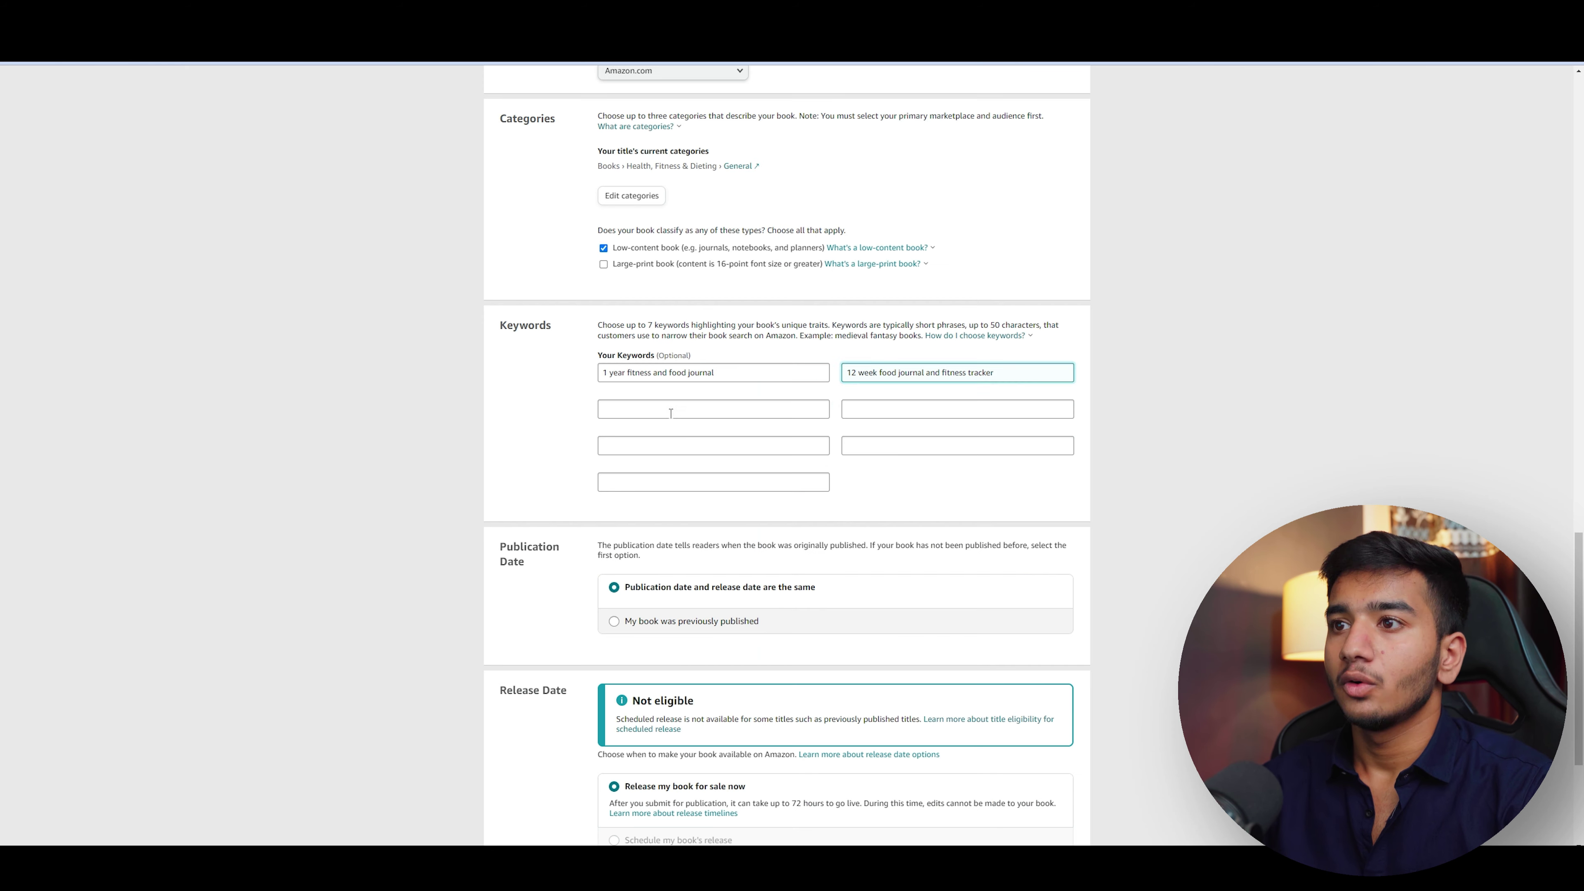
pyautogui.click(670, 410)
pyautogui.hotkey('ctrl', 'v')
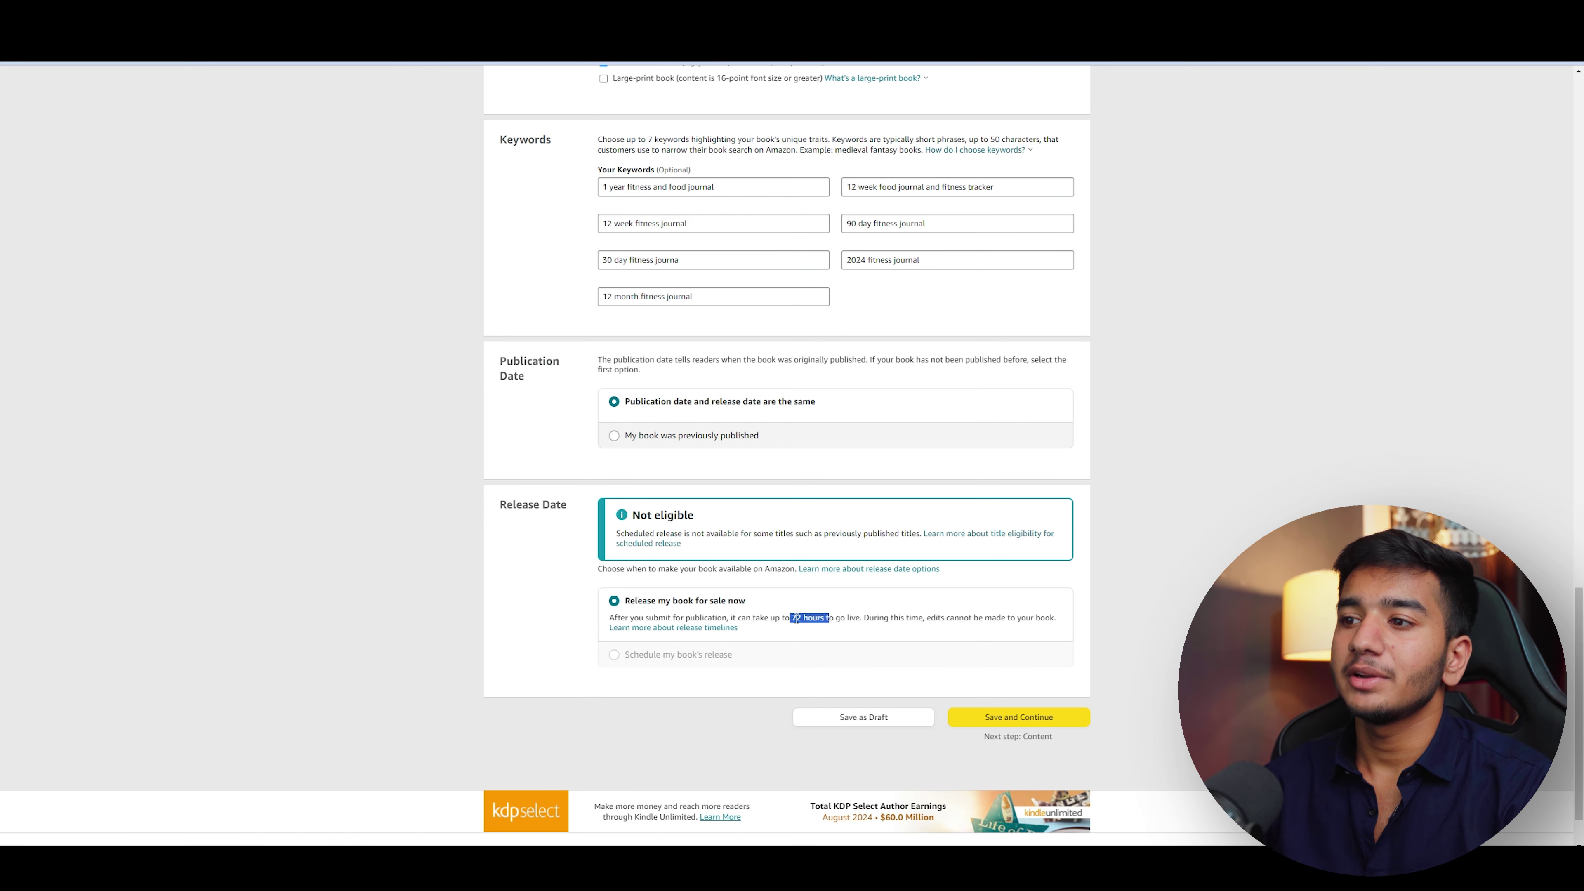
# - Check the go-live time for immediate release, save the paperback details, and continue to the print options of Paperback Content
pyautogui.moveTo(791, 618); pyautogui.dragTo(825, 619)
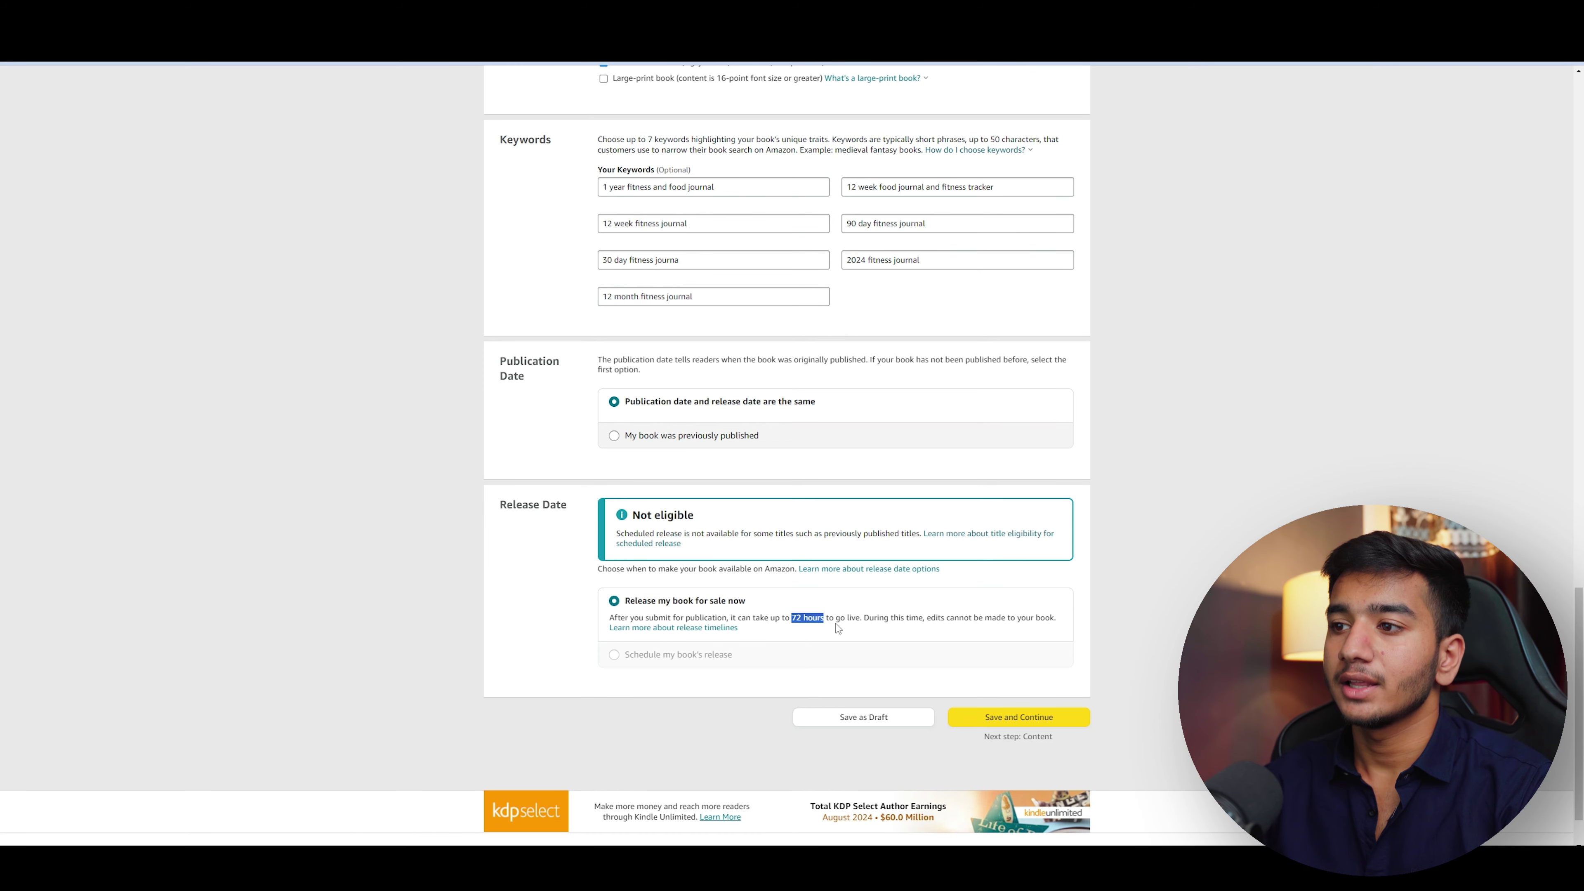
pyautogui.click(847, 631)
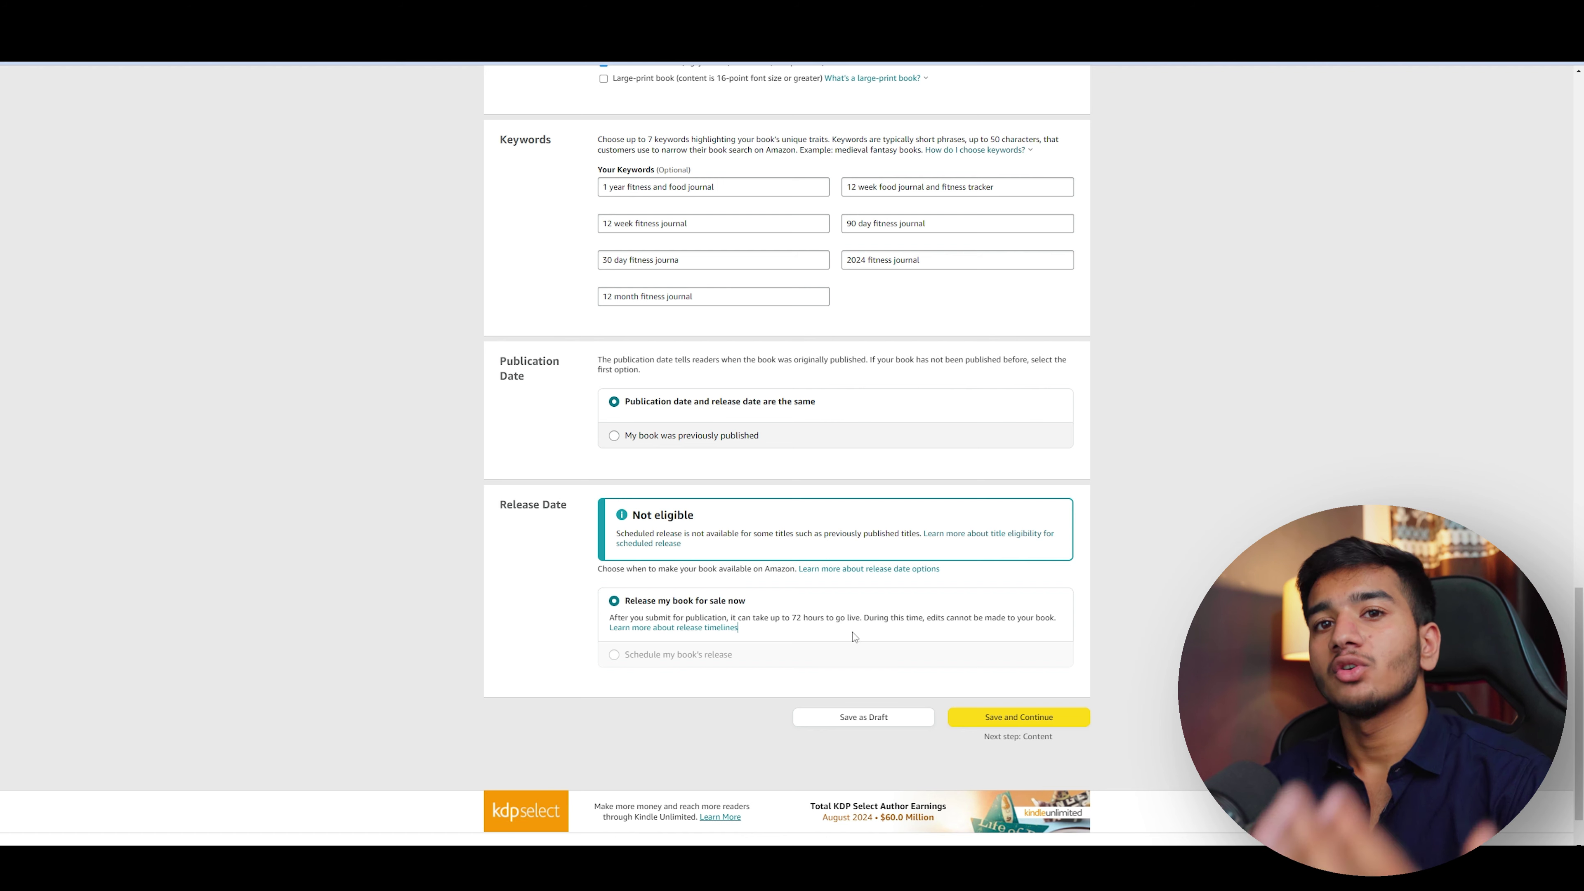
pyautogui.click(1021, 719)
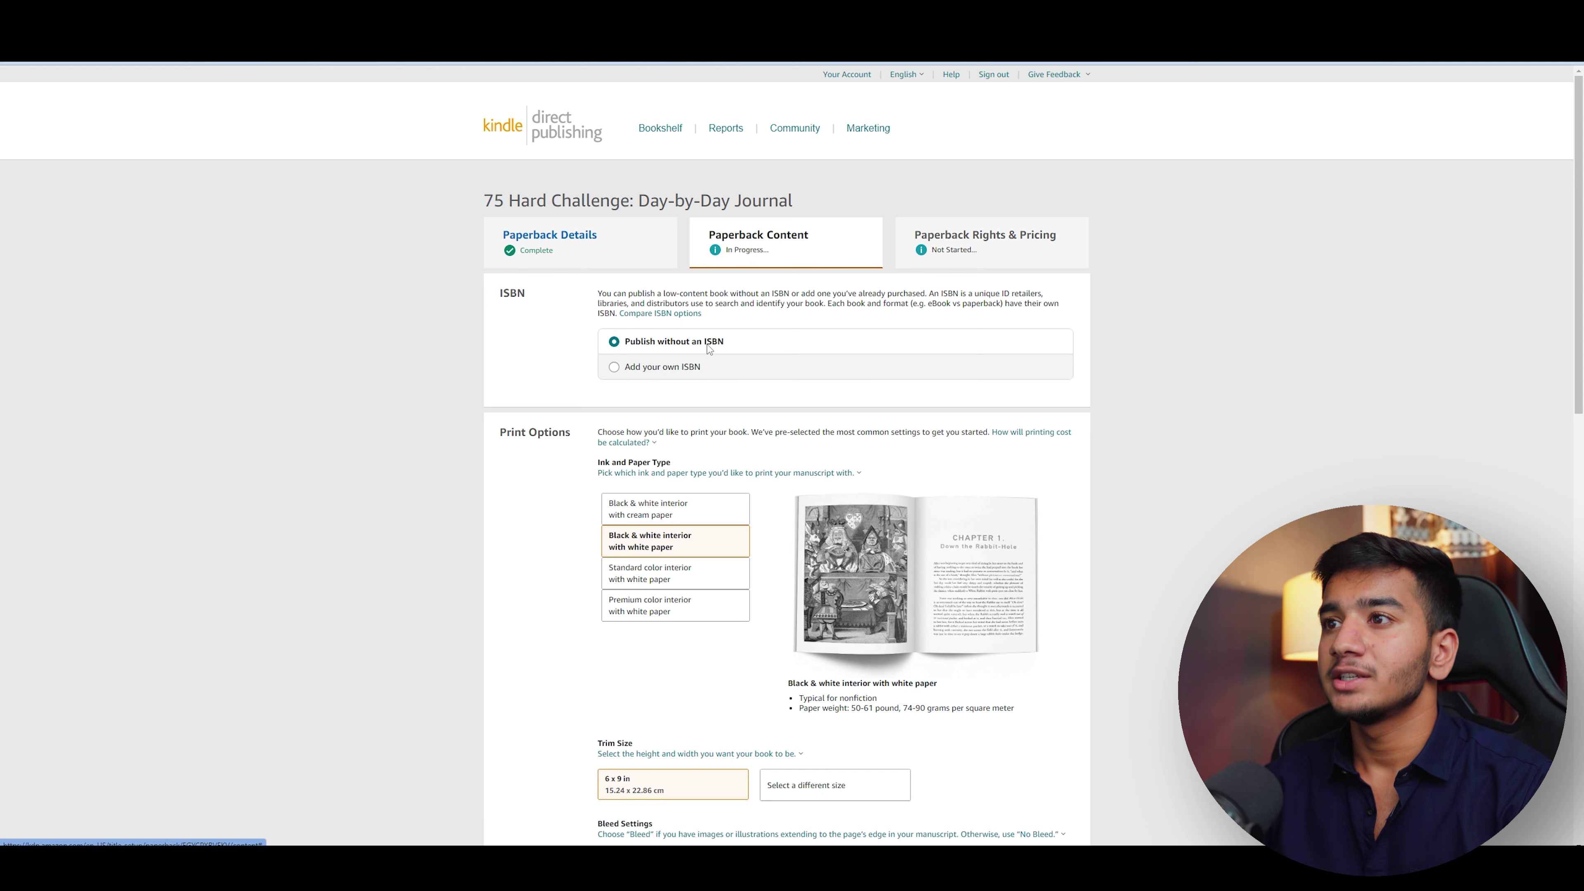
pyautogui.scroll(-6, 846, 451)
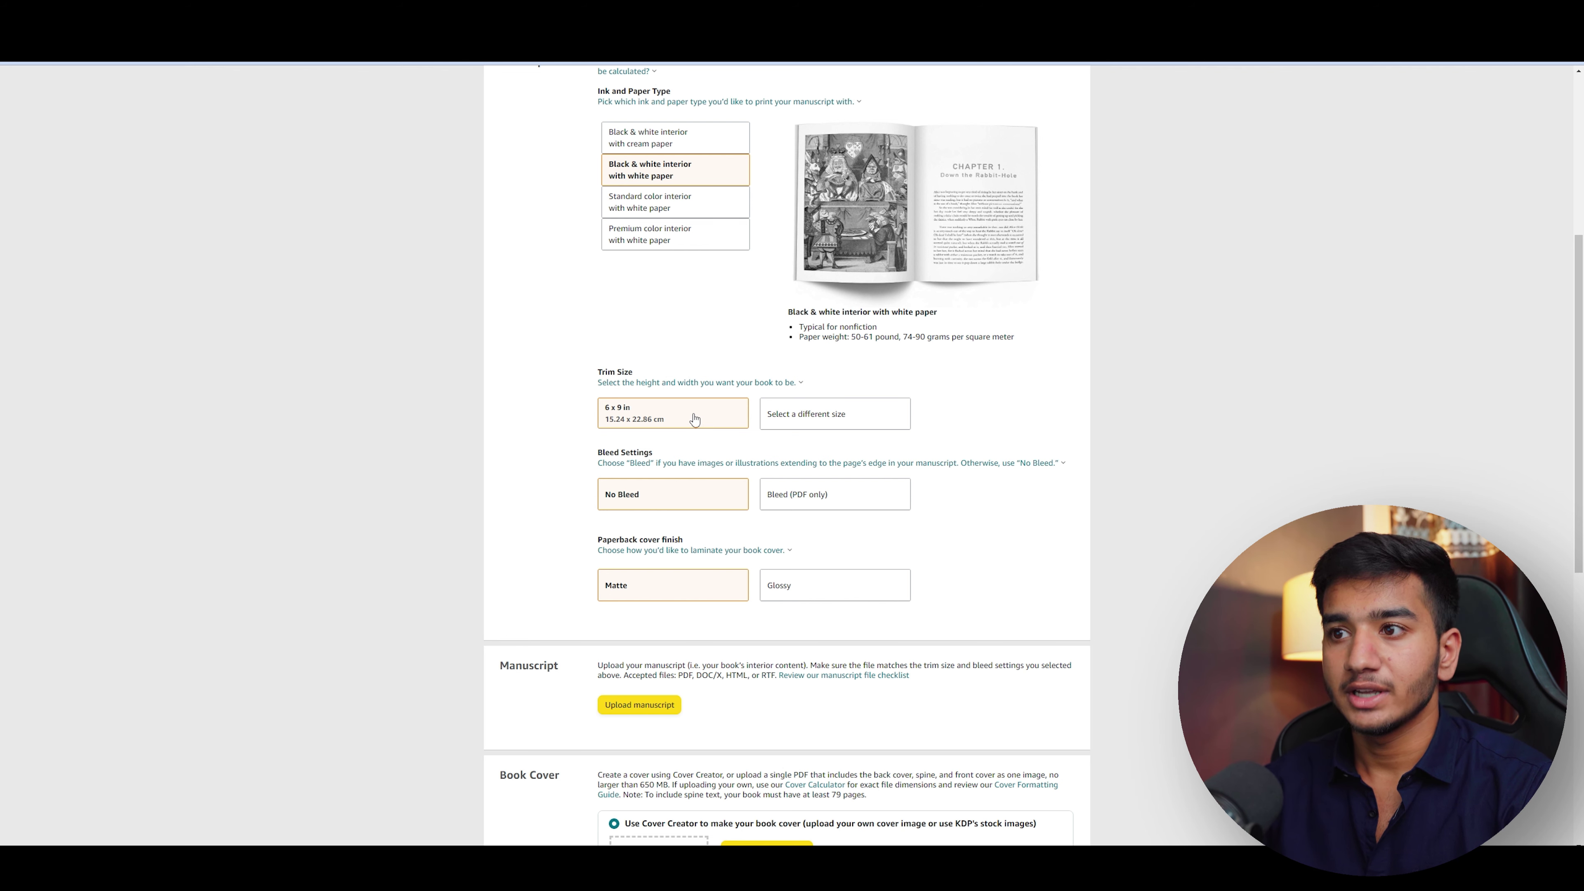
# - Check the trim size, bleed and matte cover finish, and upload the manuscript Paperback Interior (GYM) 6X9 75 pages Bleed RGB.pdf
pyautogui.click(682, 550)
pyautogui.scroll(-1, 683, 537)
pyautogui.scroll(-1, 682, 551)
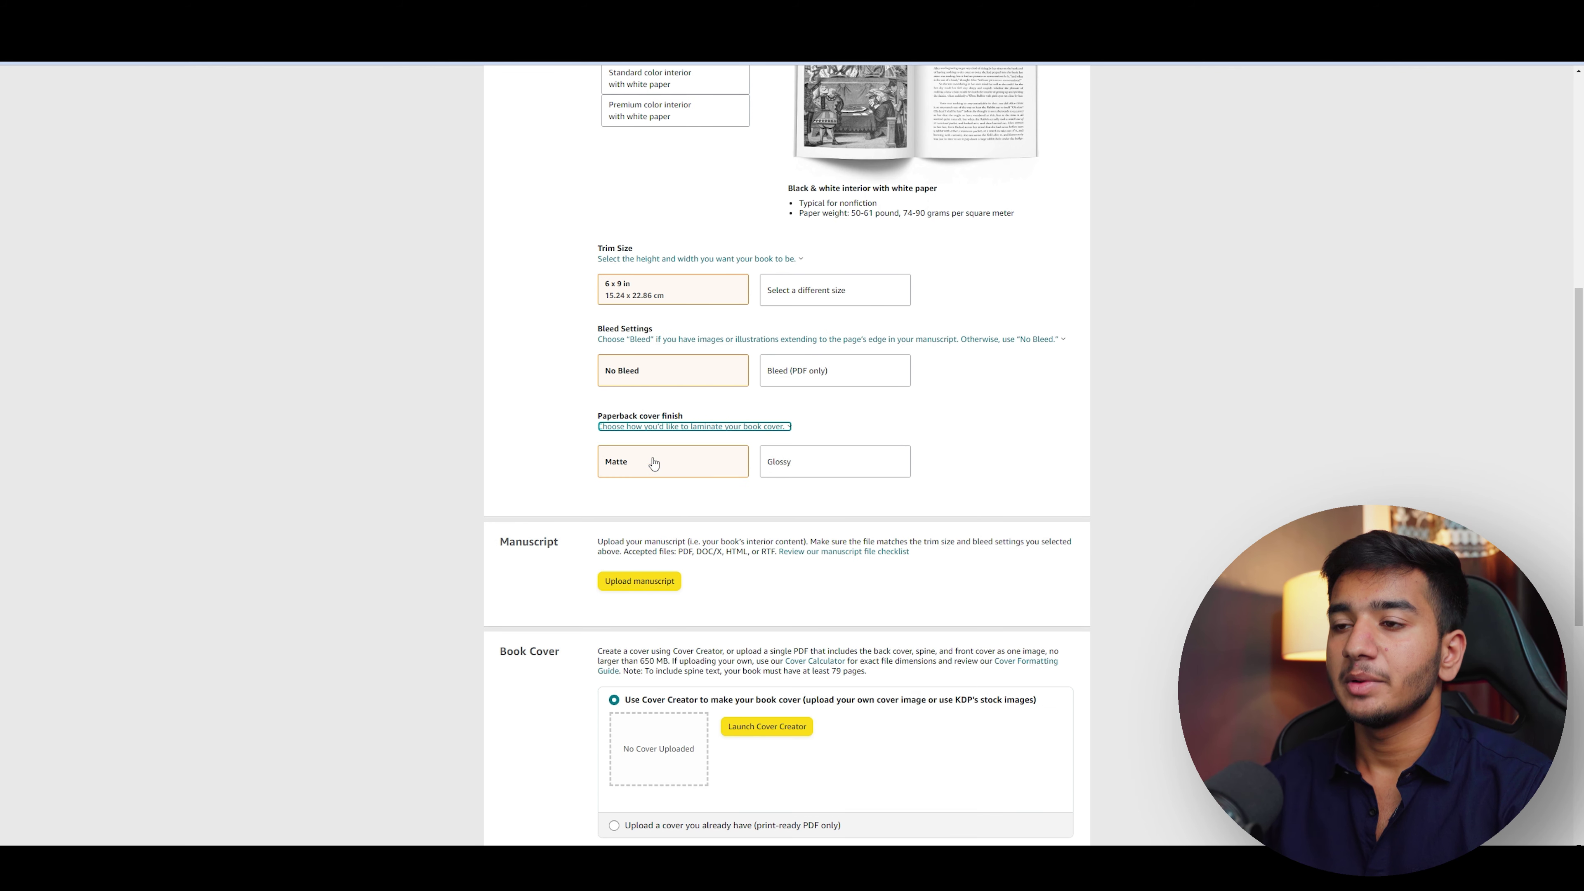
pyautogui.scroll(-4, 653, 462)
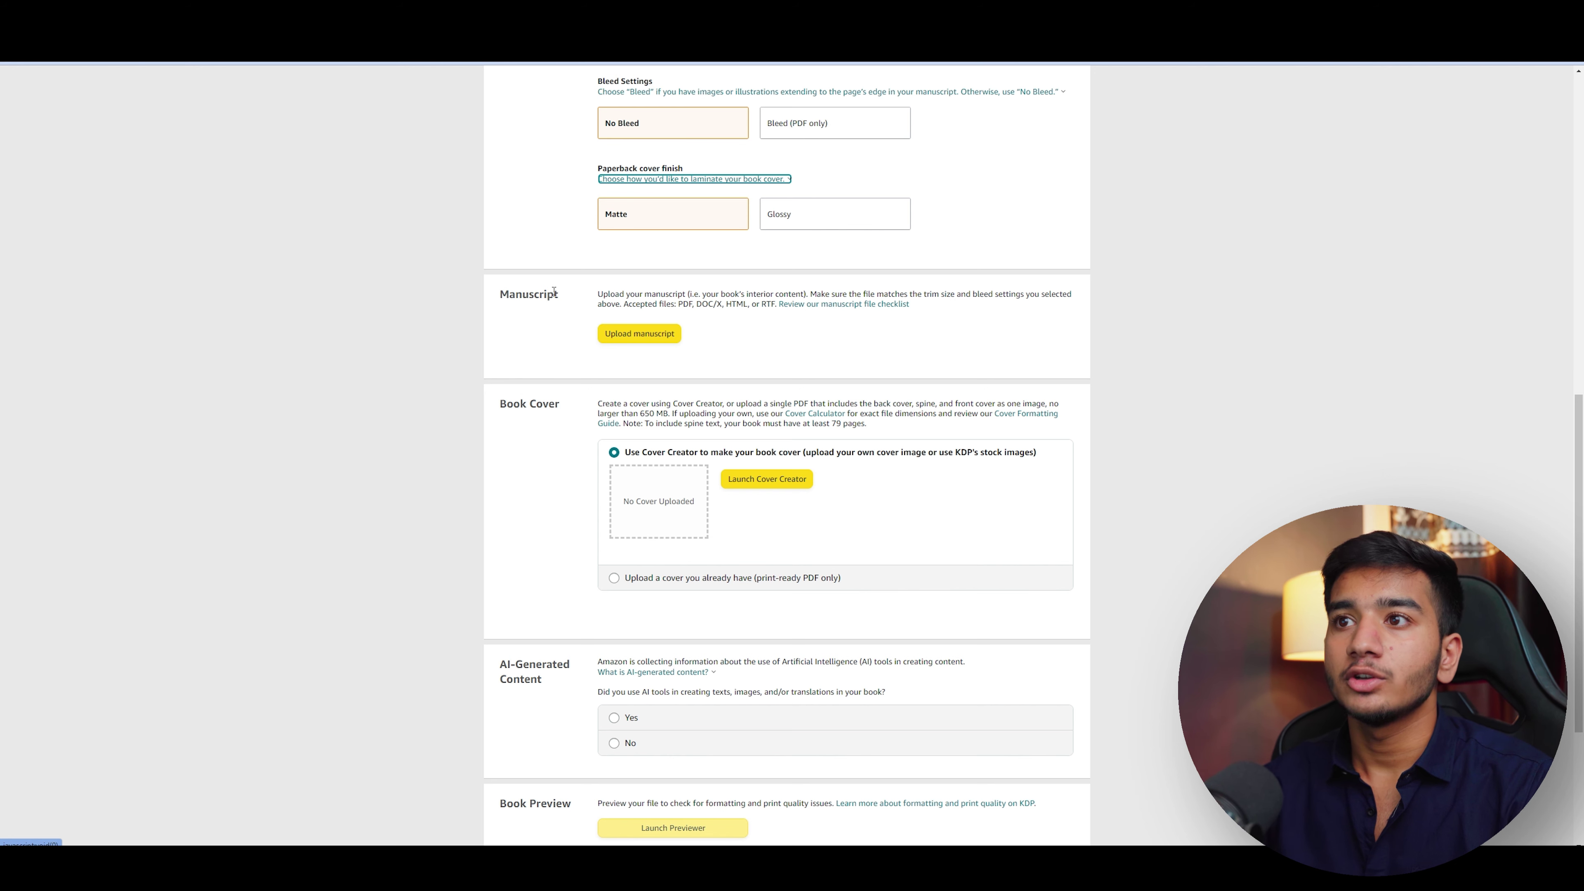
pyautogui.click(640, 337)
pyautogui.click(698, 409)
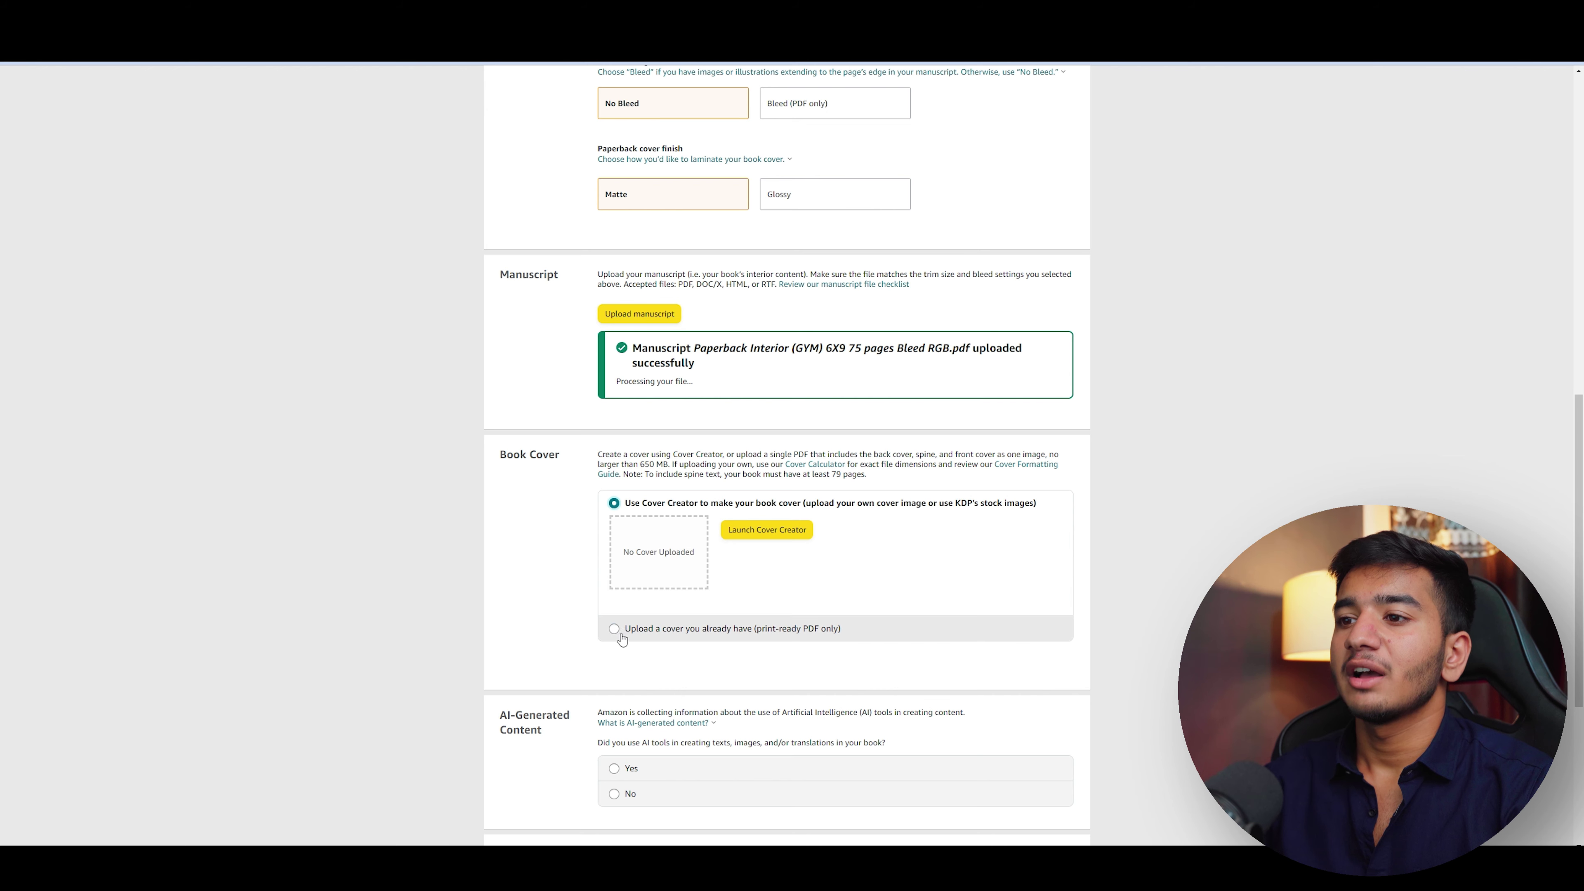
# - Upload the existing print-ready PDF cover and answer No to the use of AI tools in creating the book
pyautogui.click(614, 629)
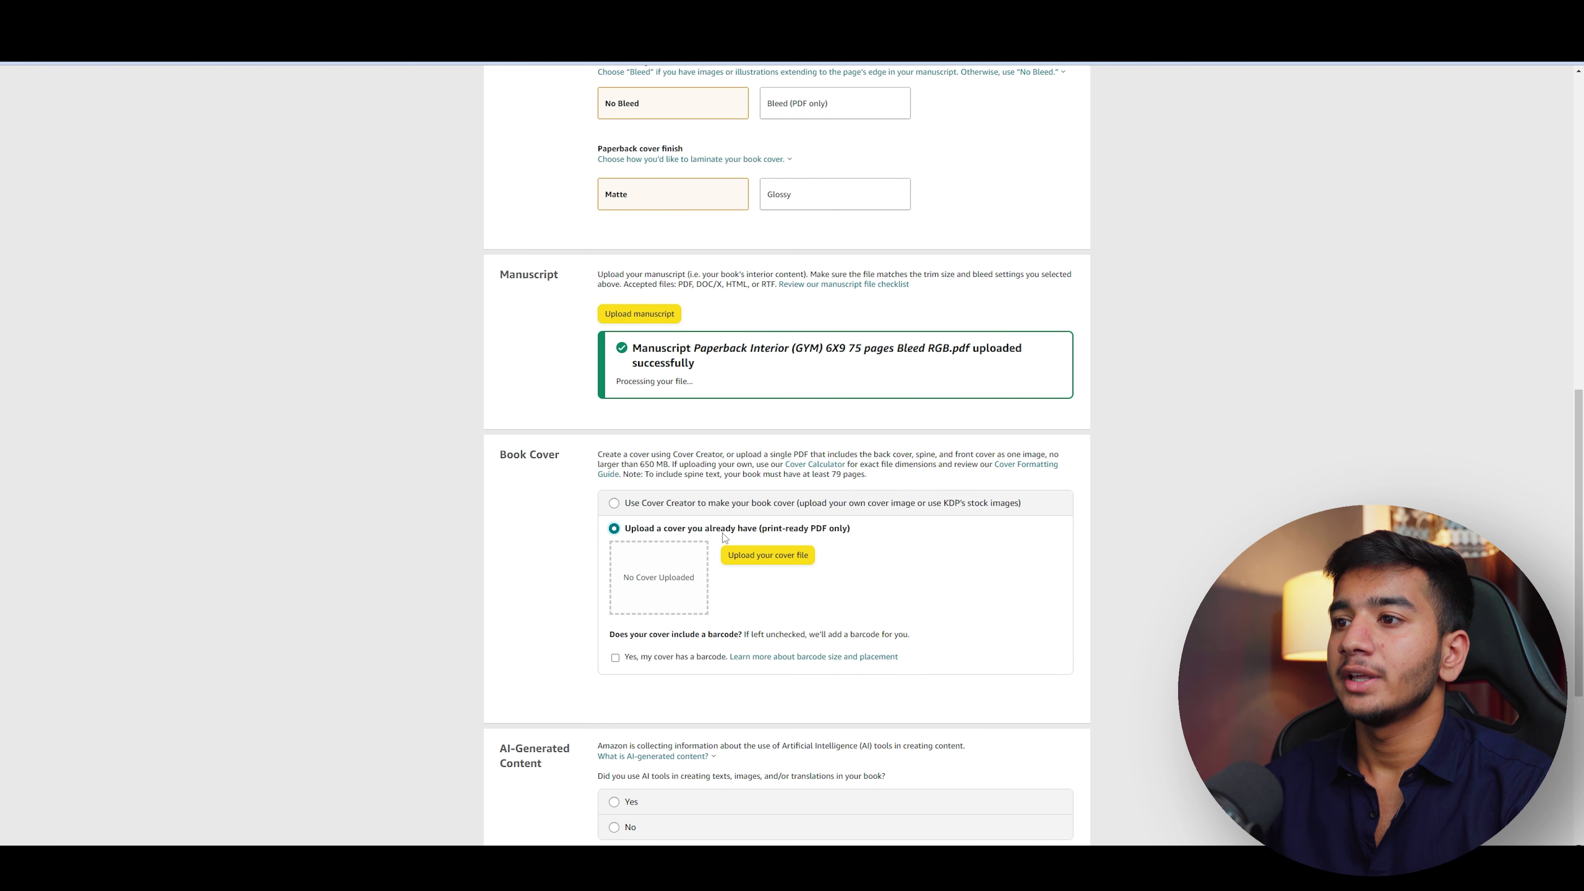
pyautogui.click(768, 555)
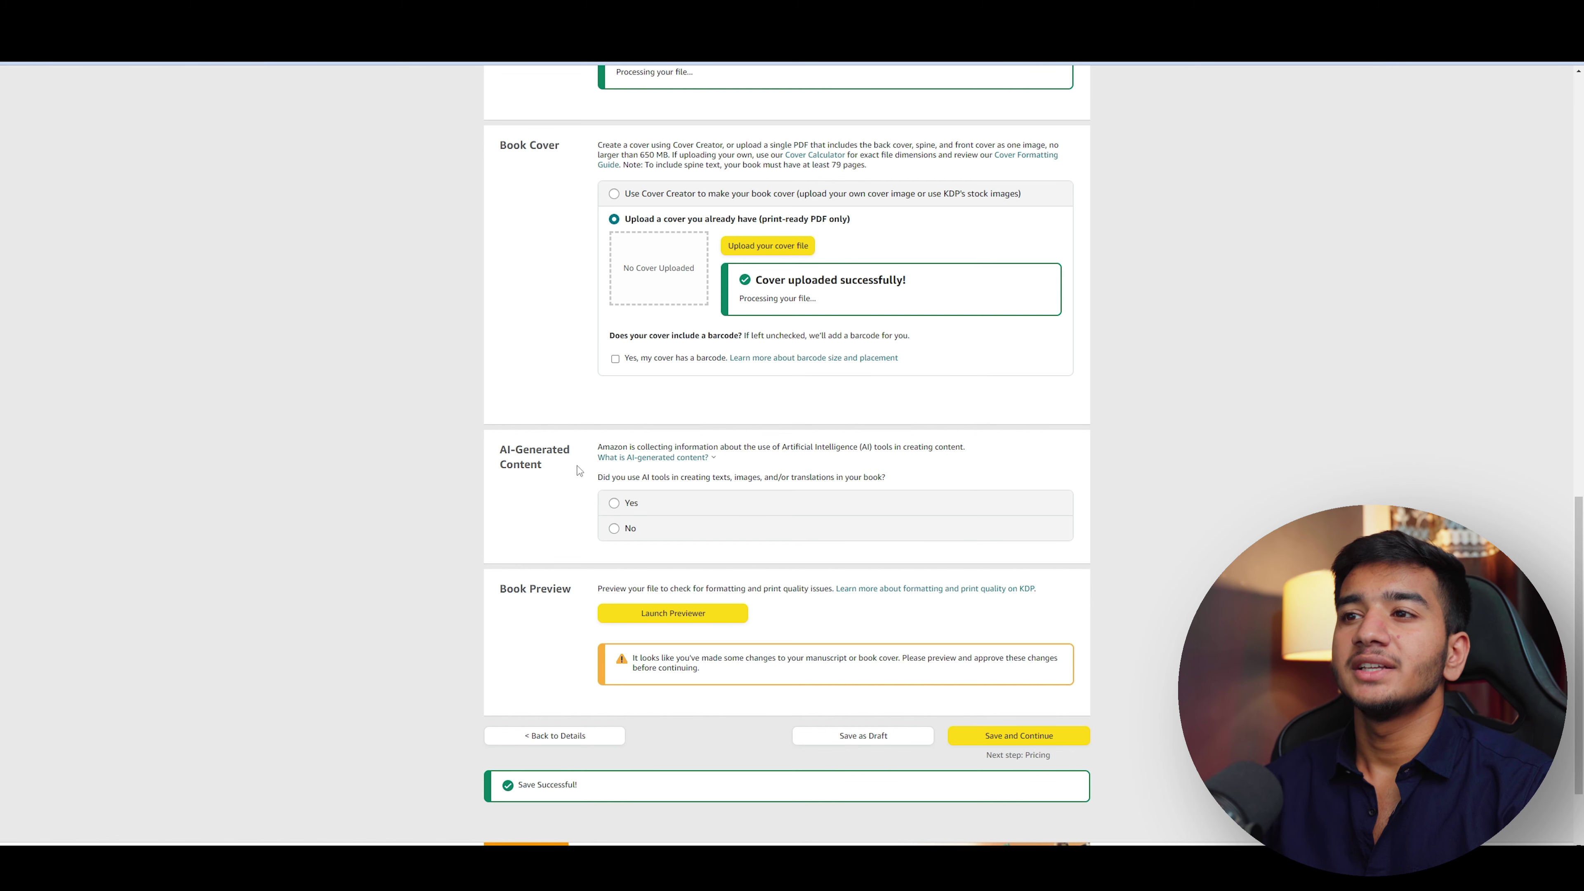
pyautogui.click(615, 528)
pyautogui.scroll(-2, 582, 536)
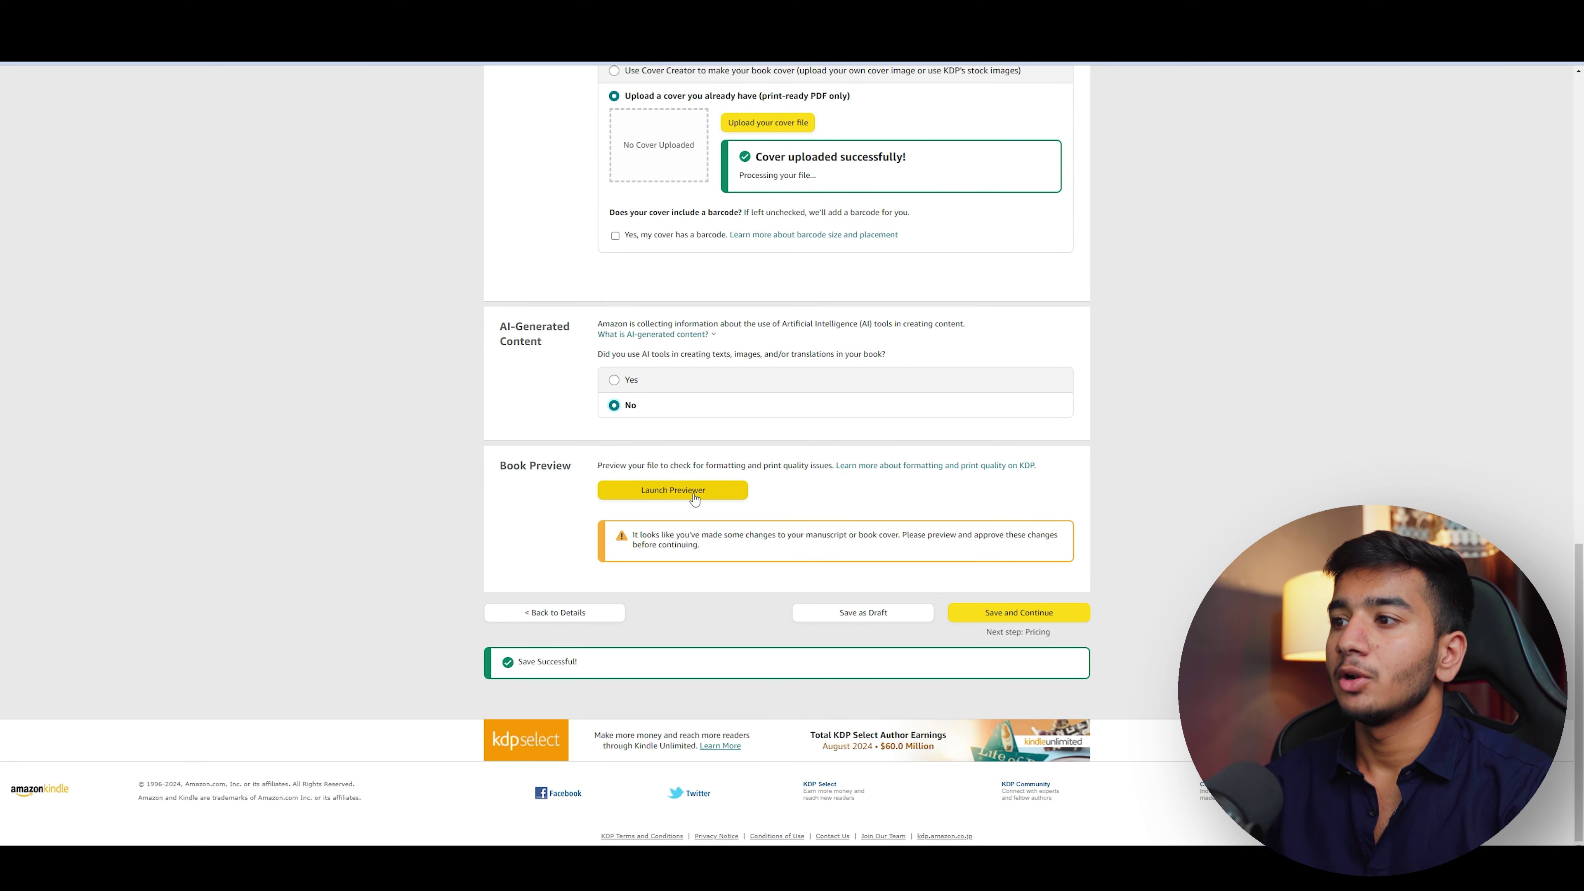
# - Preview the book's cover and pages up to the fitness calendar in the Print Previewer, and approve it
pyautogui.click(679, 494)
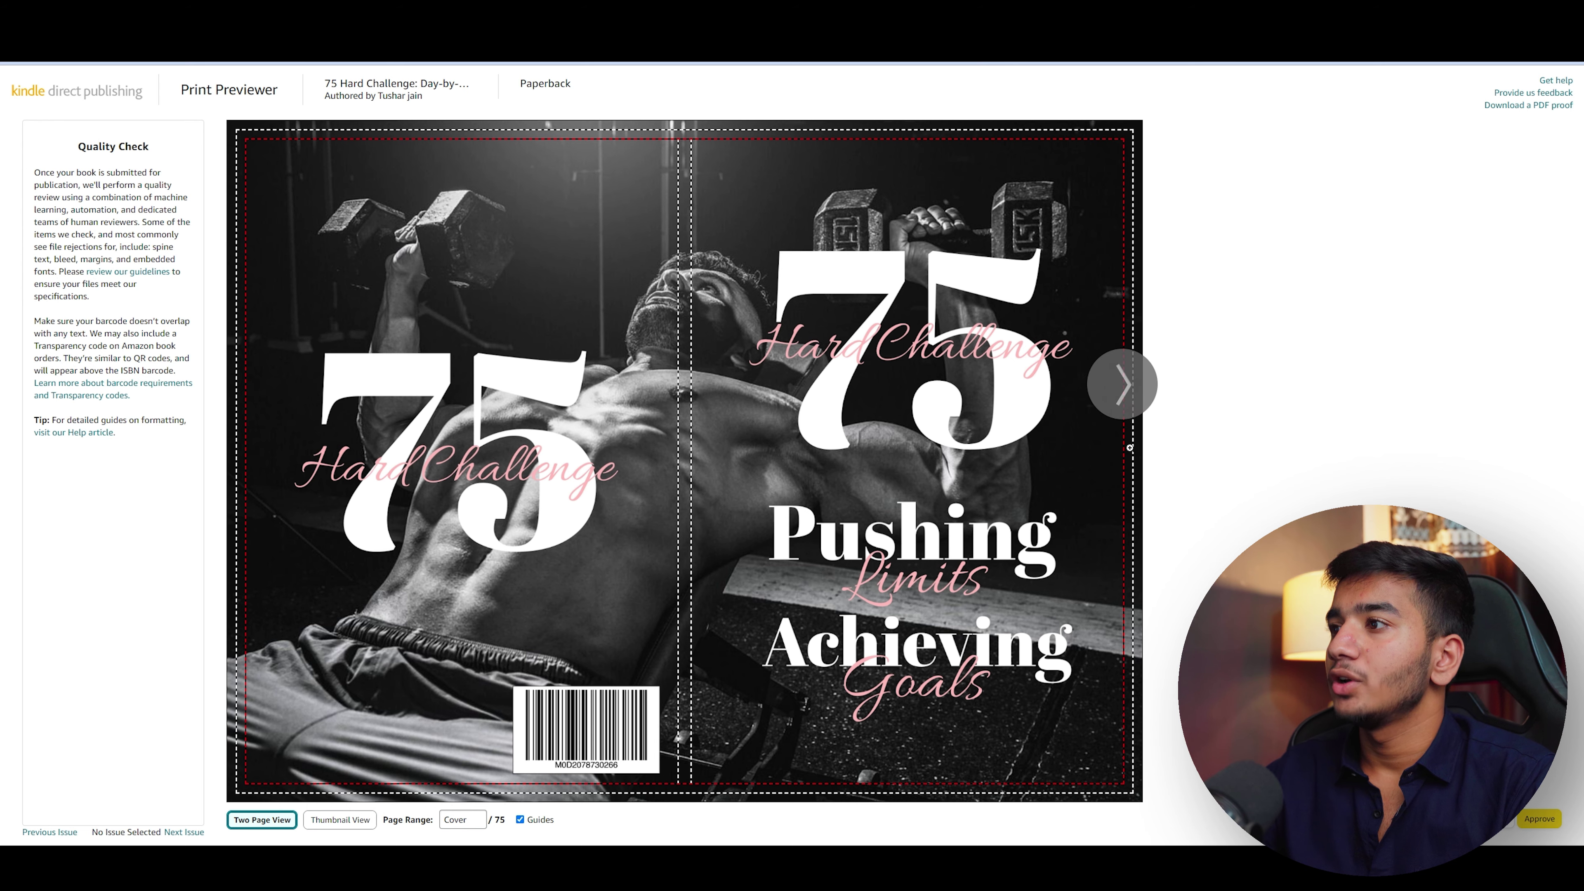
pyautogui.click(1130, 404)
pyautogui.click(1132, 402)
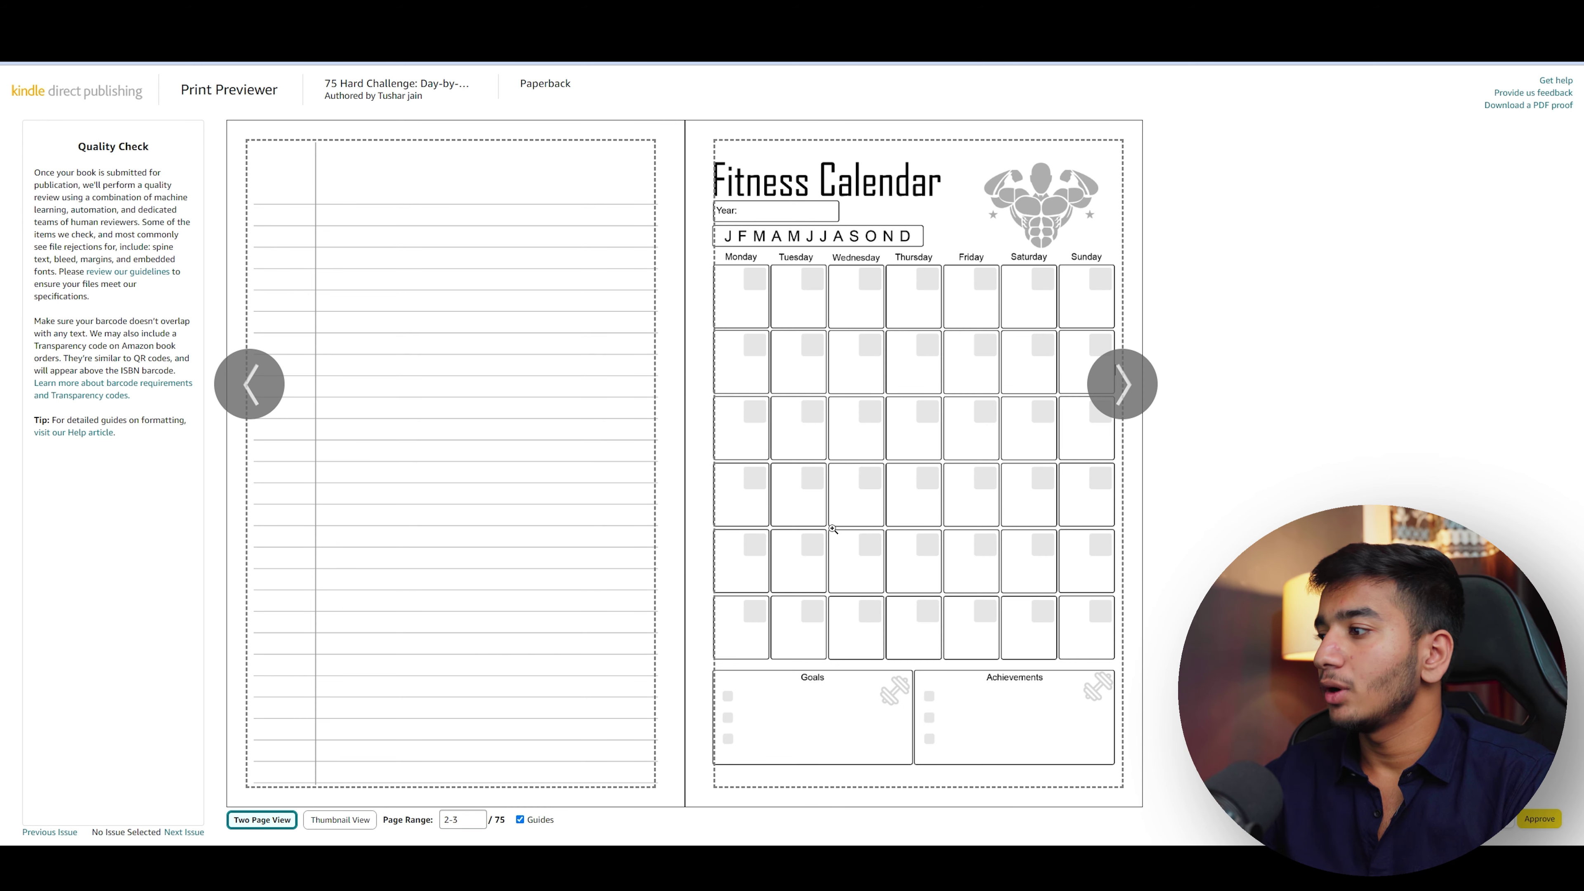
pyautogui.click(1539, 819)
# - Check the per-book printing cost in the summary, save the paperback content, and continue to pricing
pyautogui.scroll(-15, 1265, 532)
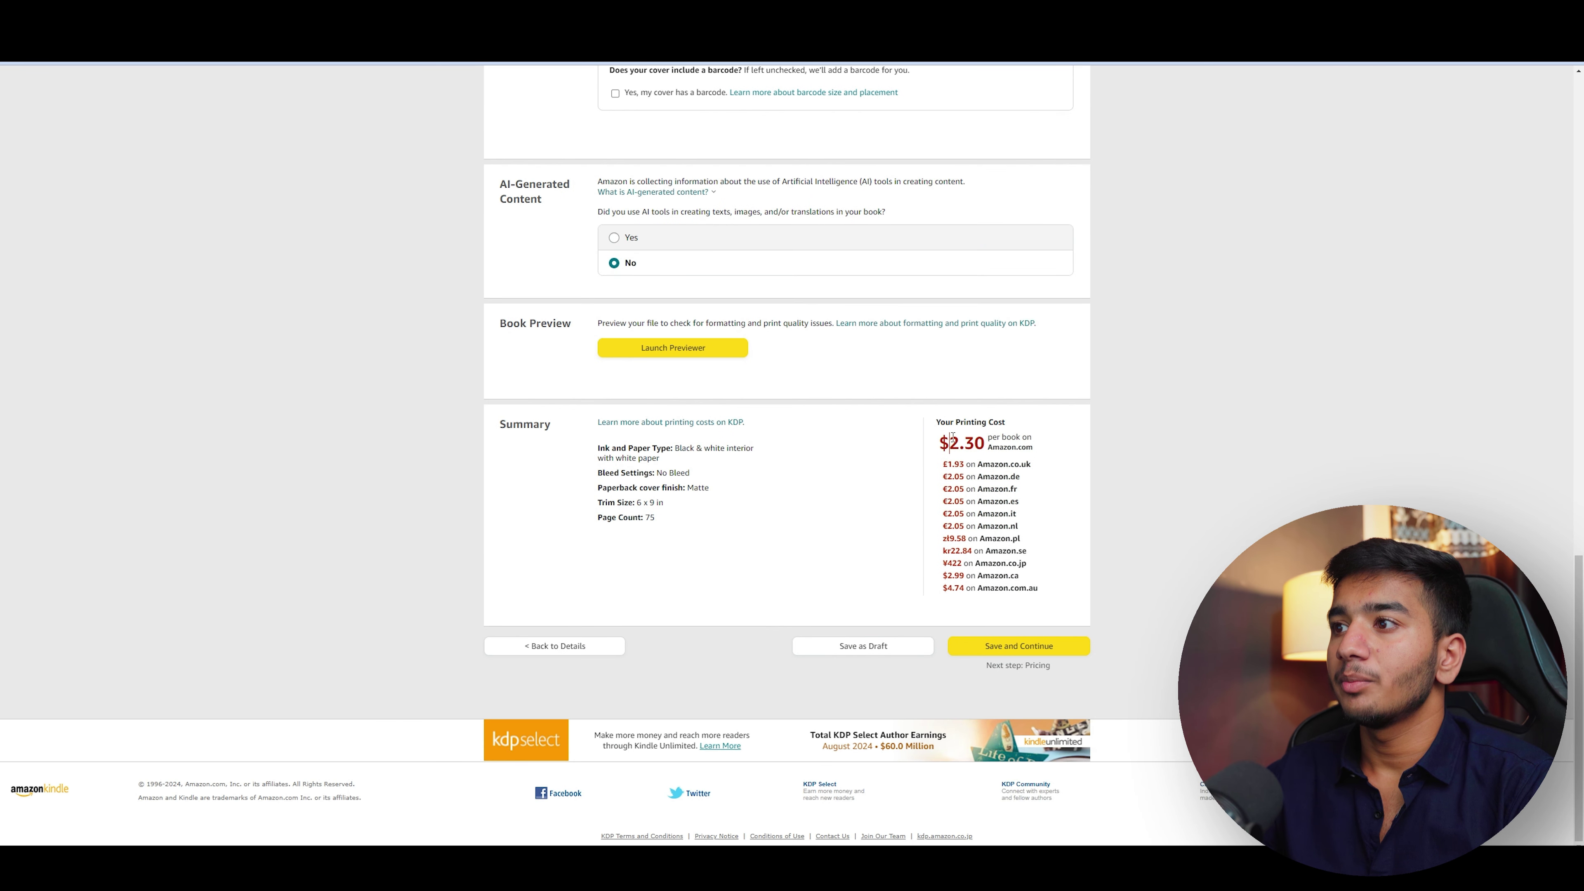
pyautogui.moveTo(952, 440); pyautogui.dragTo(984, 443)
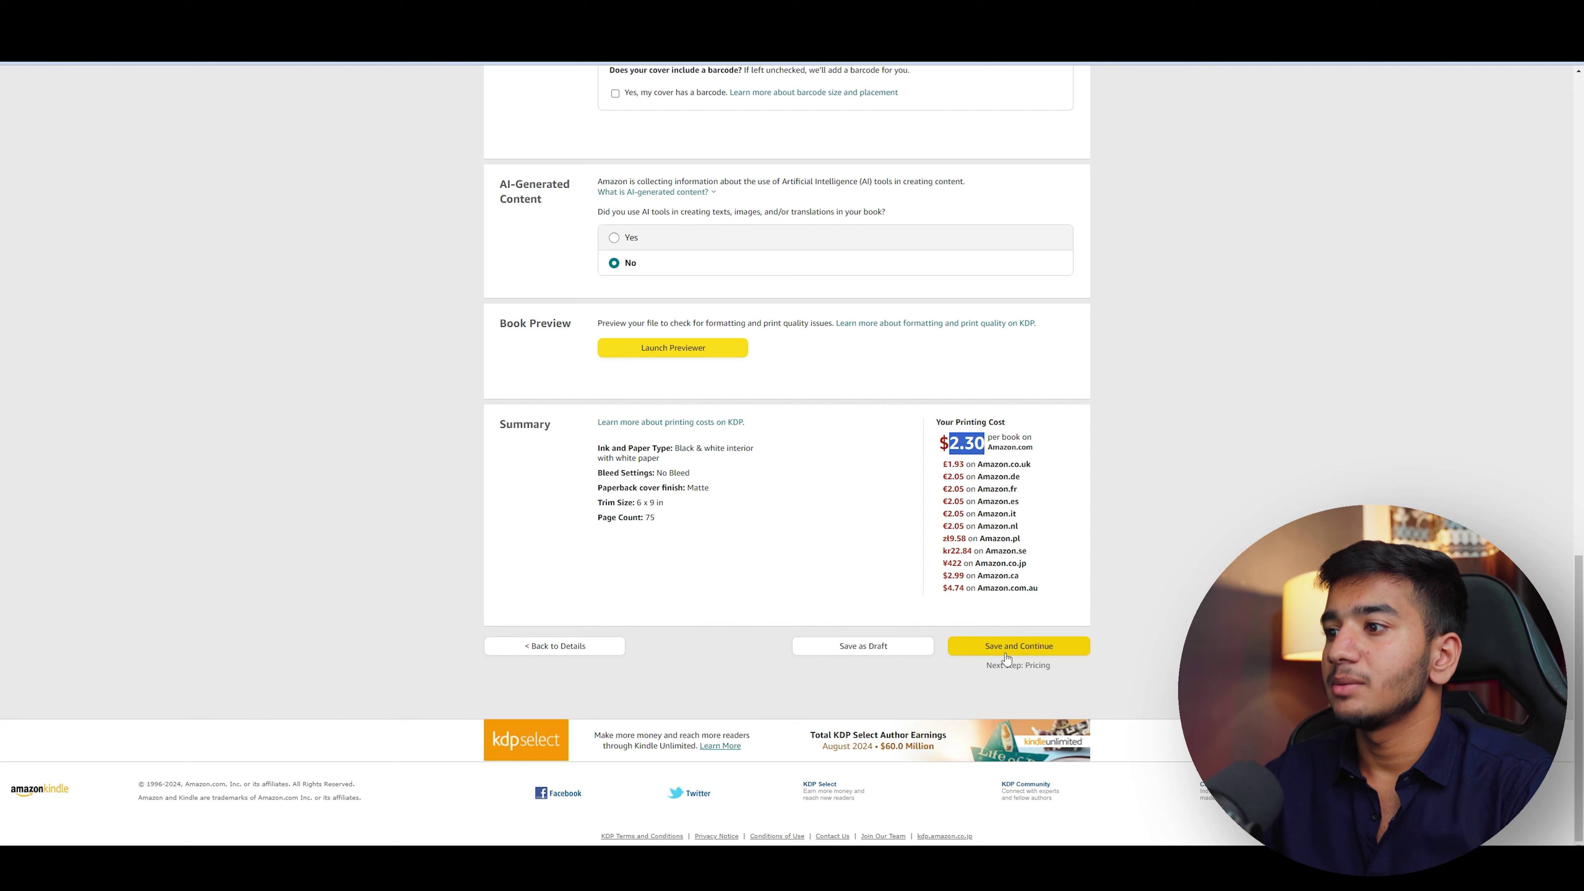
pyautogui.scroll(5, 977, 595)
pyautogui.scroll(-5, 1050, 675)
pyautogui.click(1026, 648)
# - Try an Amazon.com list price of 20 USD and check the resulting royalty
pyautogui.click(698, 329)
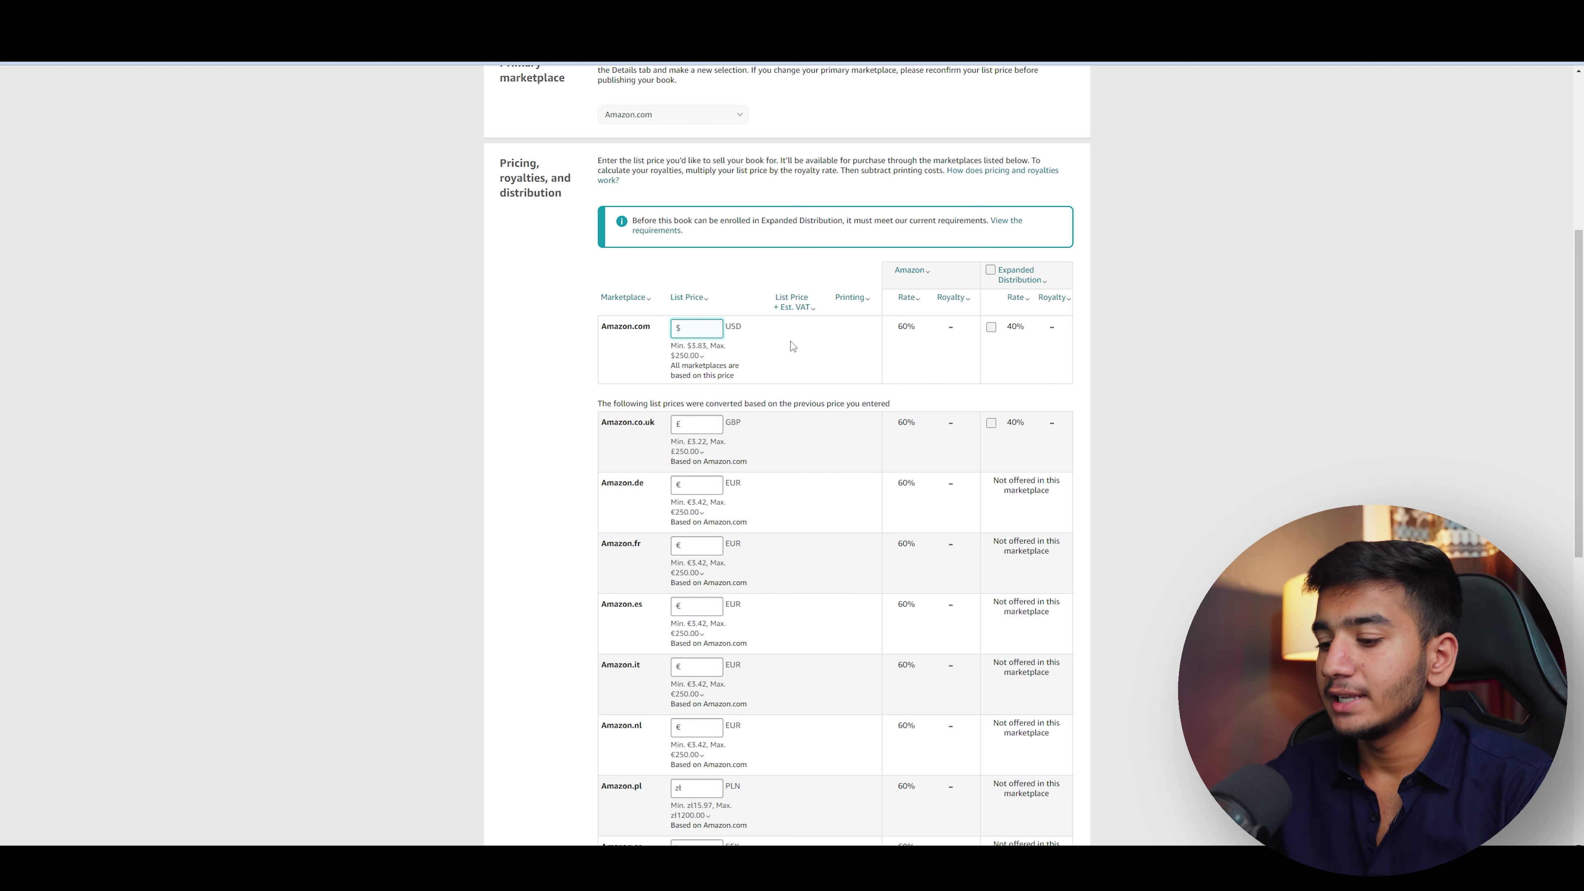
pyautogui.write('20')
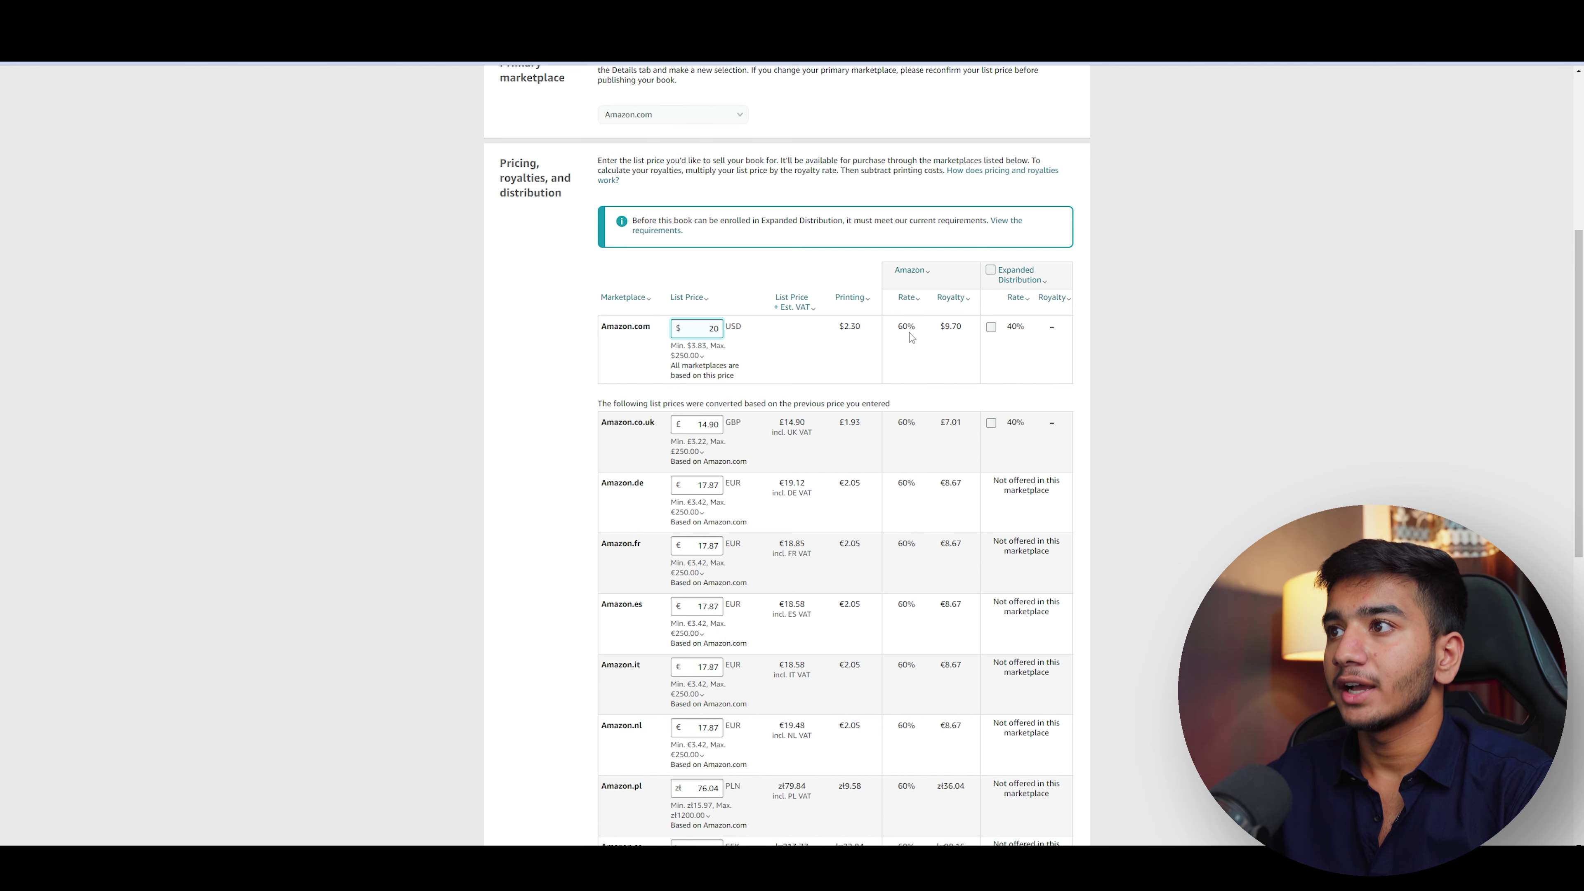
pyautogui.click(943, 323)
pyautogui.moveTo(946, 332); pyautogui.dragTo(972, 337)
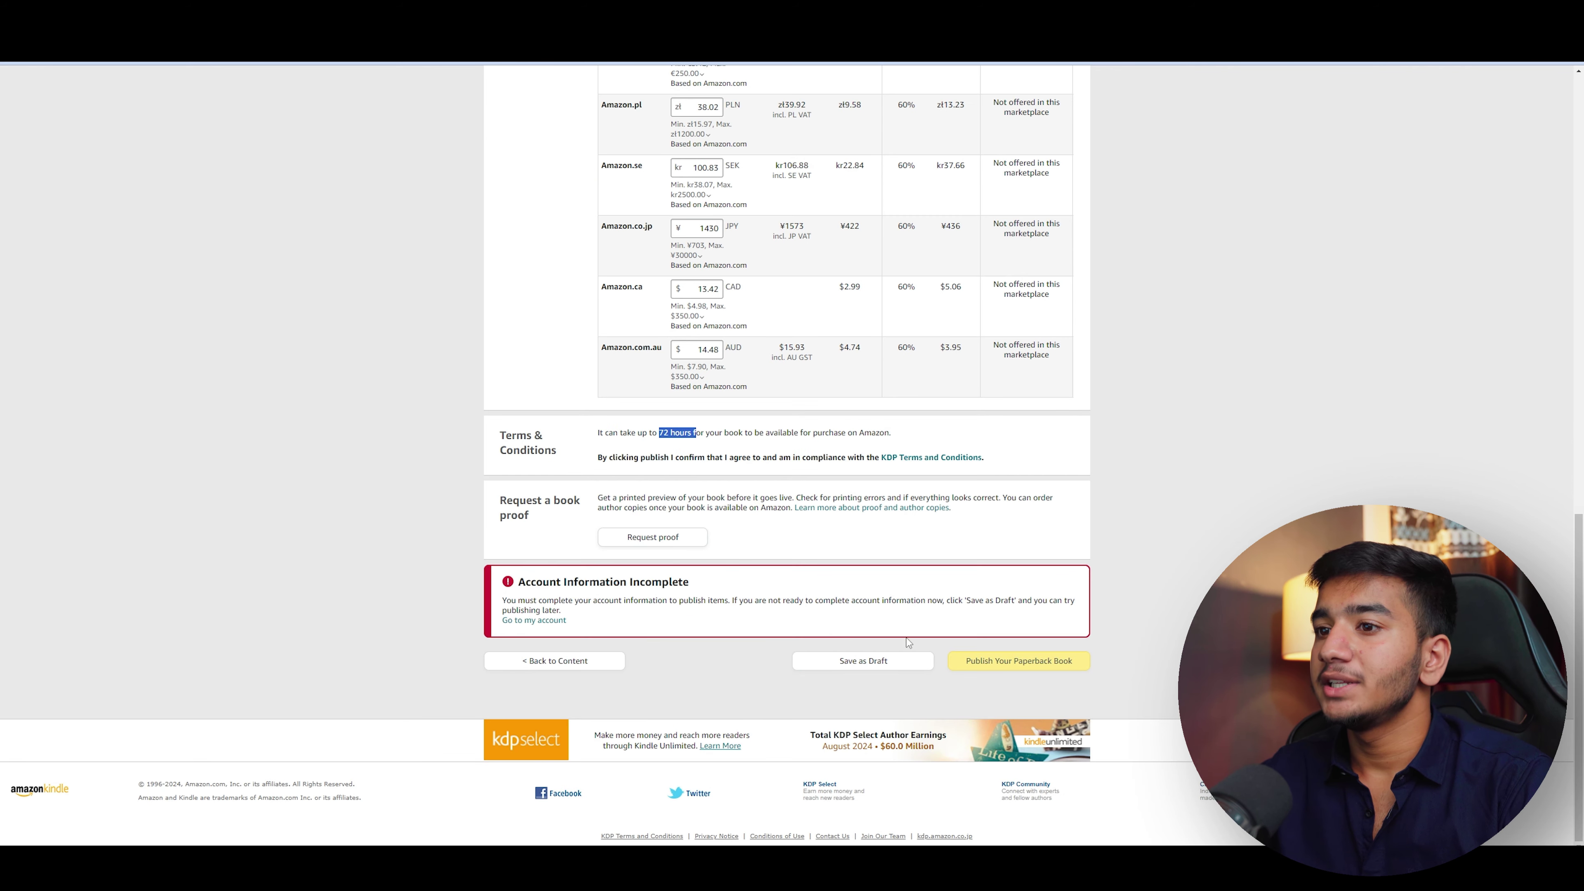
# - Review the account information requirement for publishing and save the paperback as a draft
pyautogui.moveTo(621, 582); pyautogui.dragTo(691, 583)
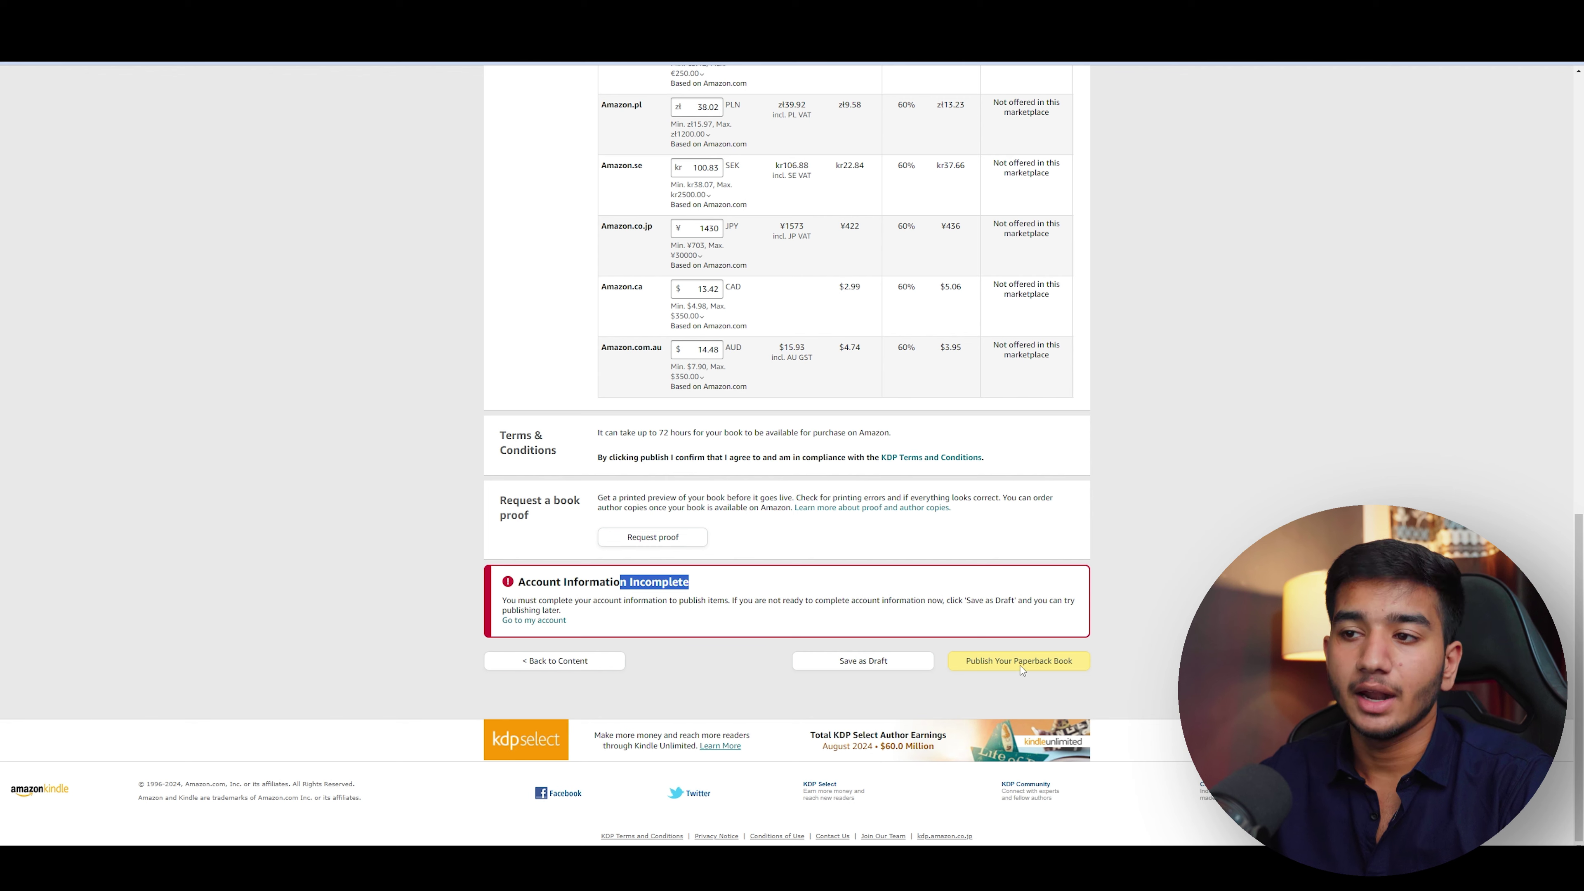
pyautogui.click(534, 621)
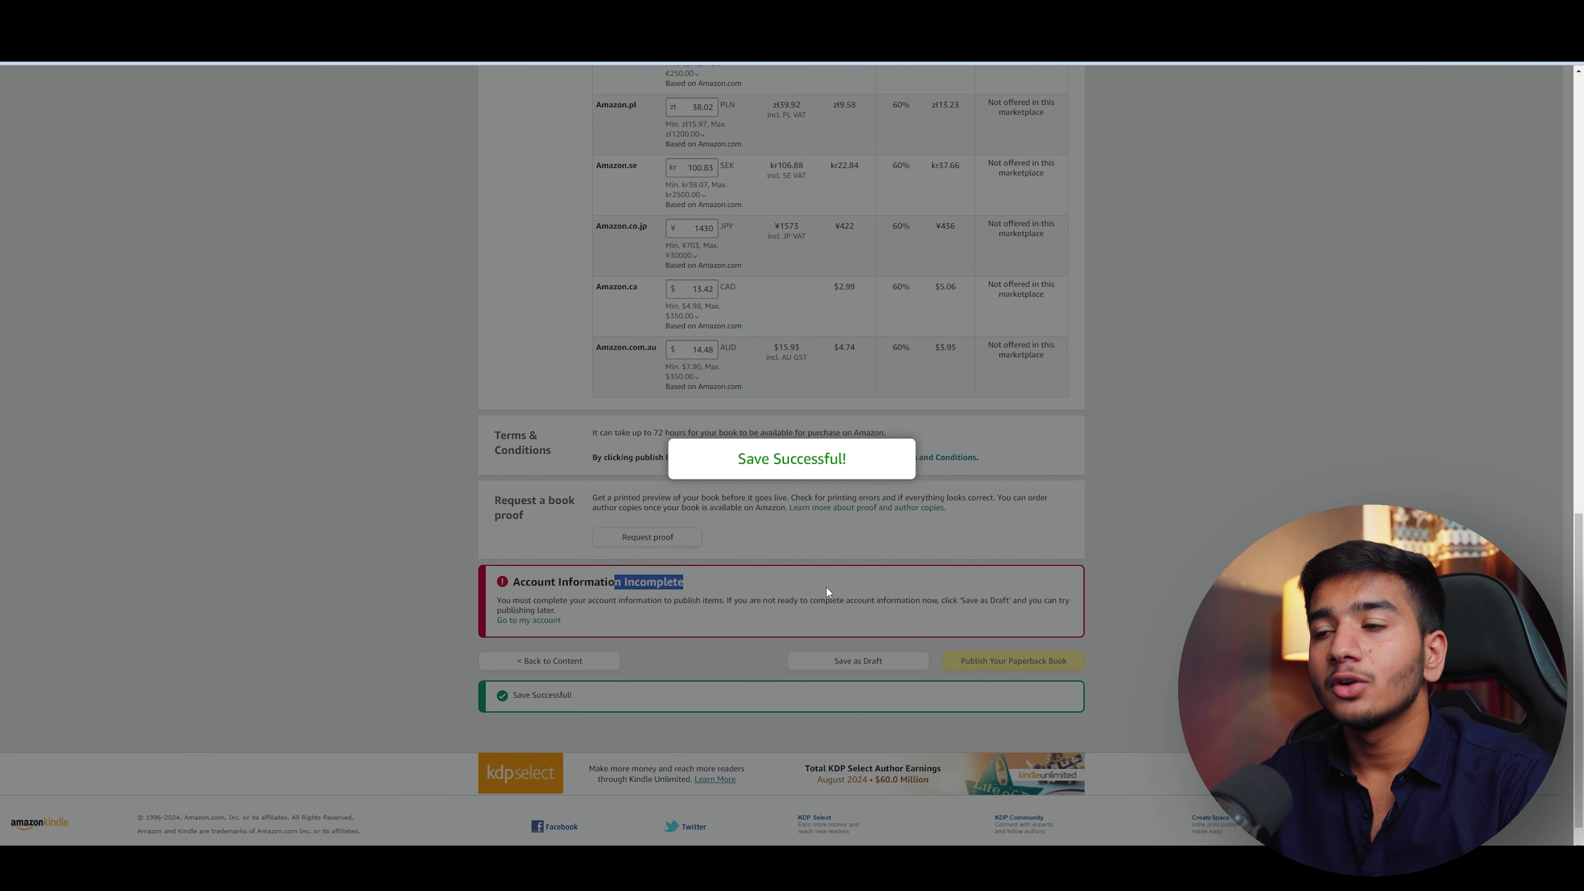